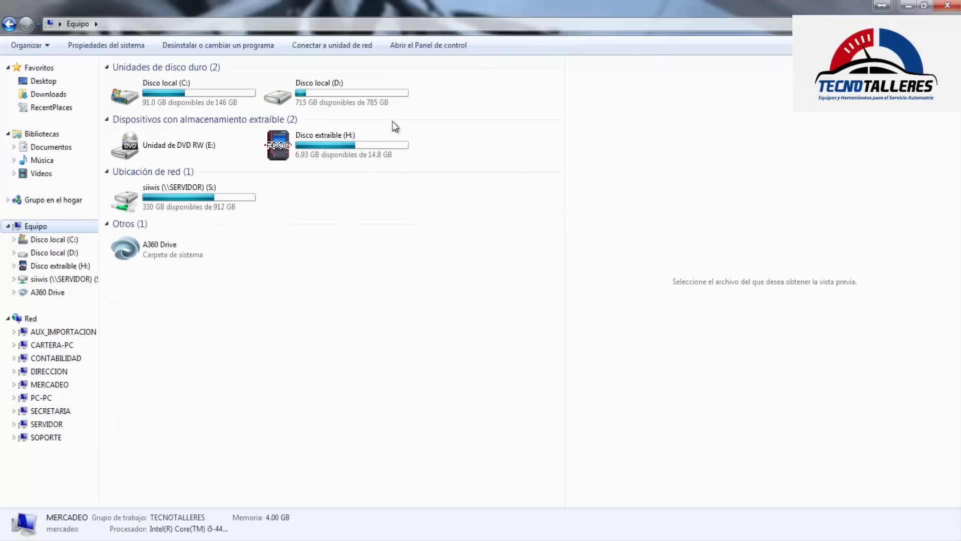
pyautogui.moveTo(307, 155)
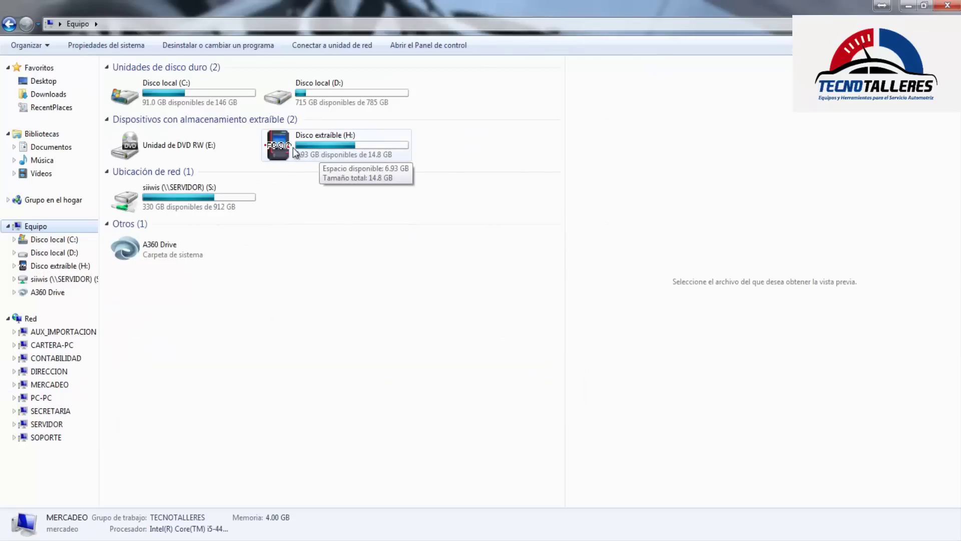
pyautogui.click(372, 134)
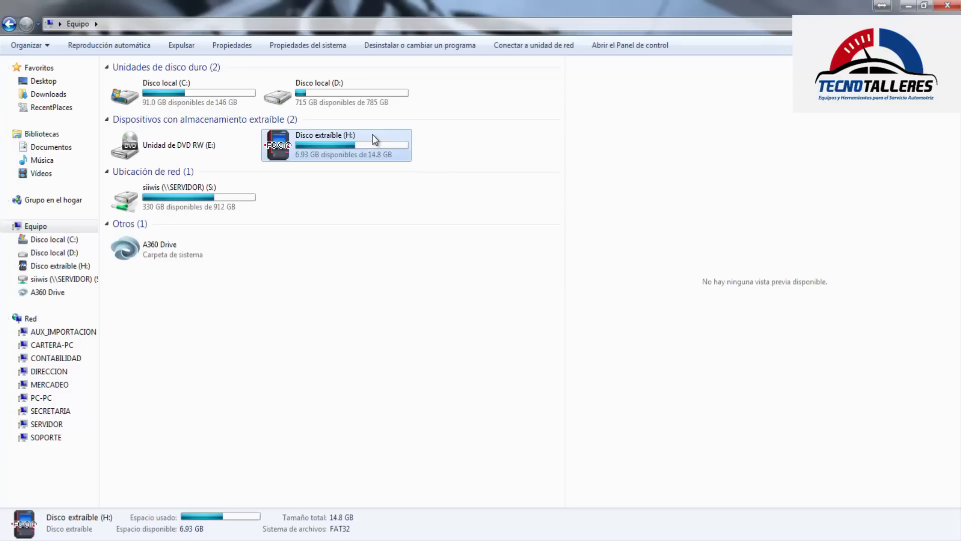
pyautogui.moveTo(345, 139)
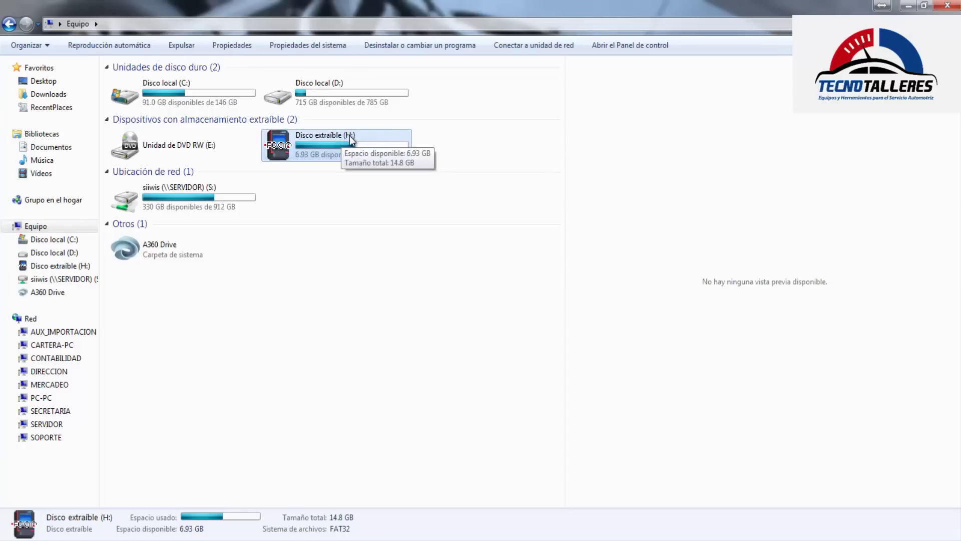
pyautogui.click(396, 293)
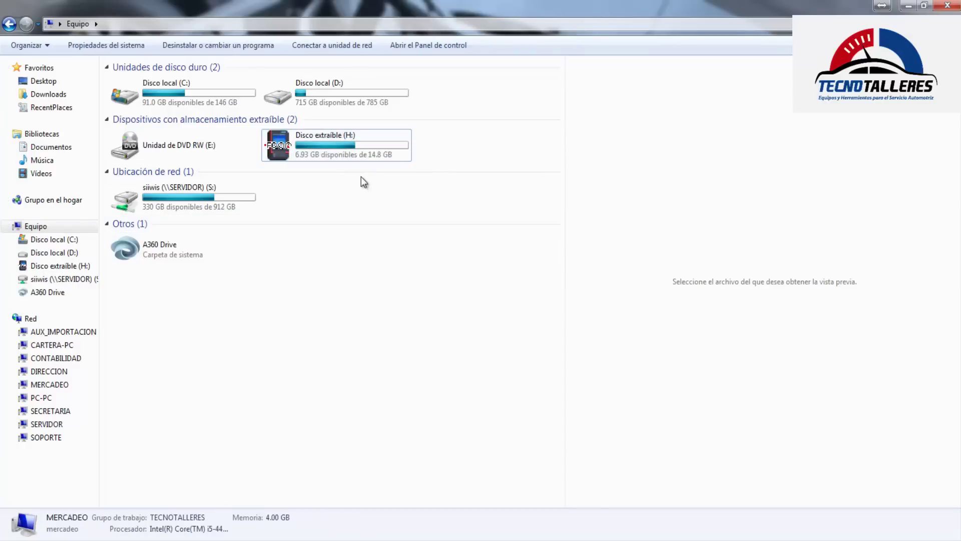
pyautogui.click(357, 150)
pyautogui.doubleClick(358, 134)
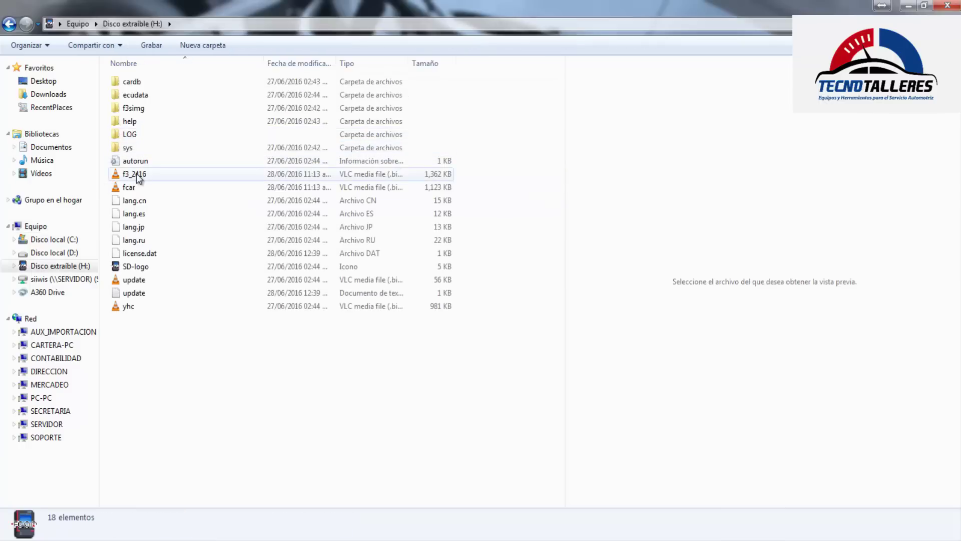
pyautogui.doubleClick(125, 135)
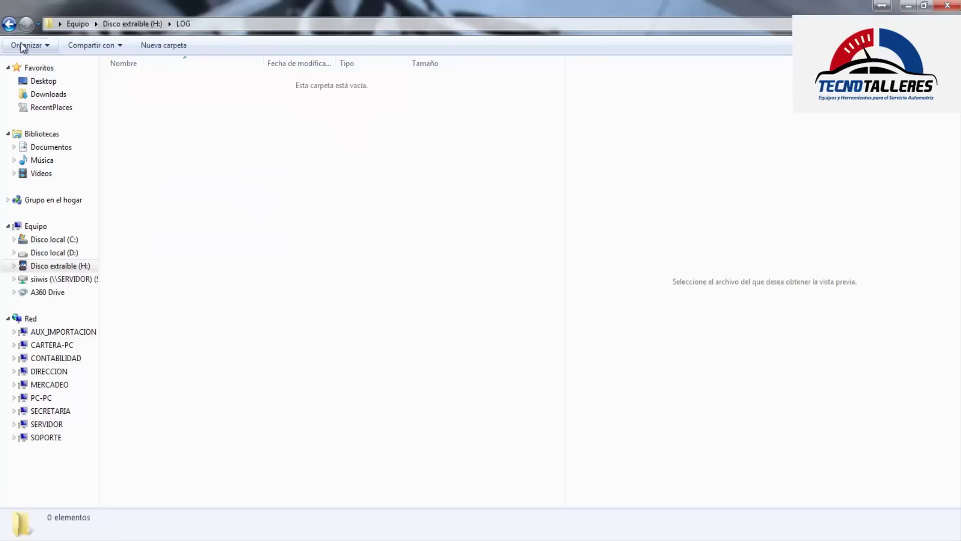
pyautogui.click(9, 24)
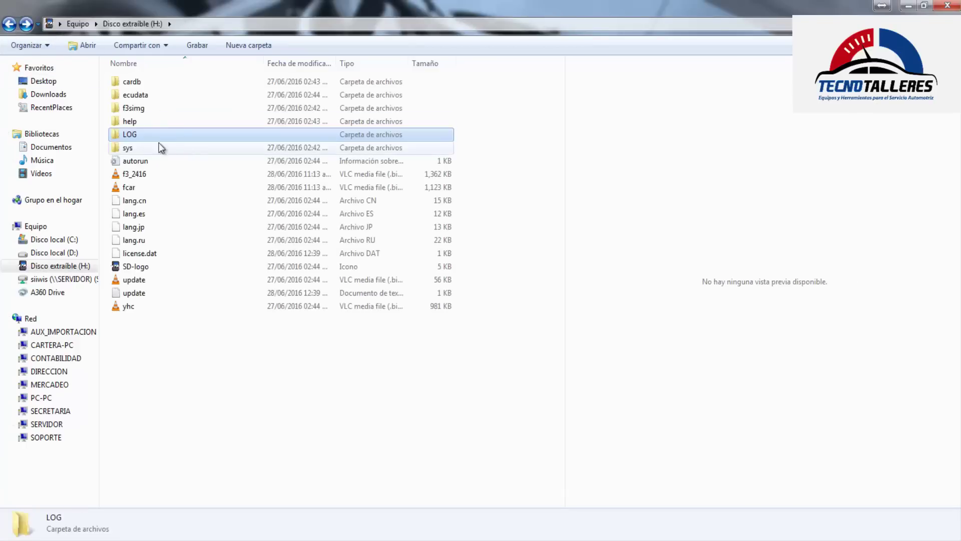
pyautogui.moveTo(129, 124)
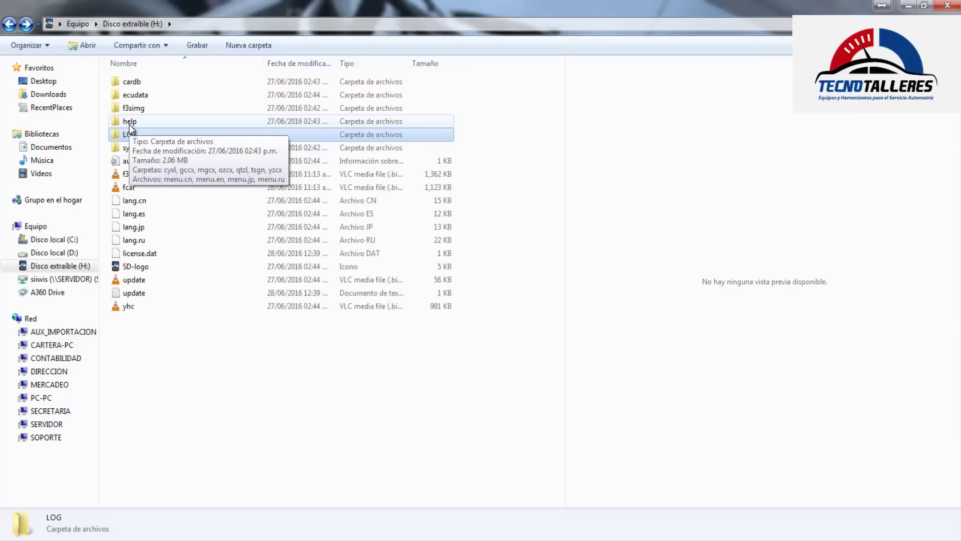
pyautogui.click(130, 122)
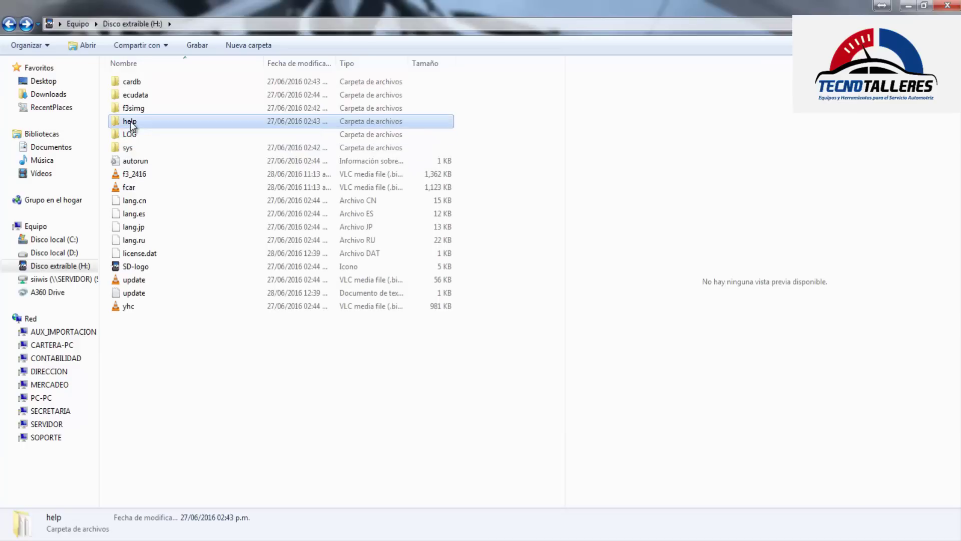
pyautogui.click(132, 107)
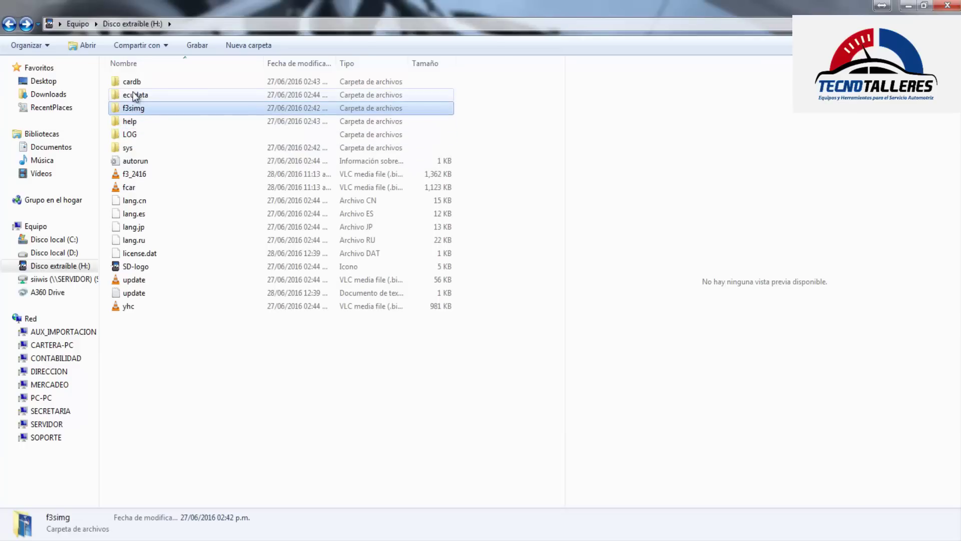
pyautogui.click(131, 96)
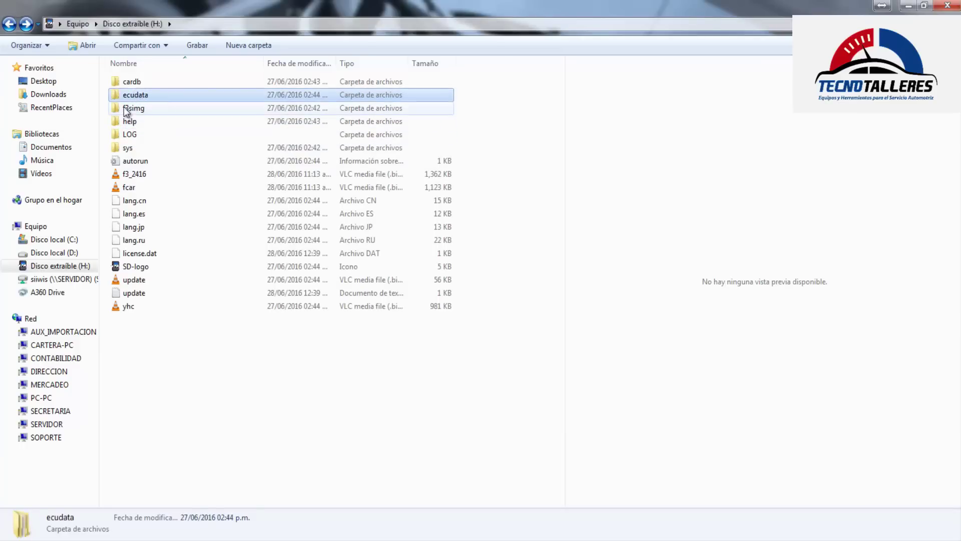
pyautogui.click(126, 135)
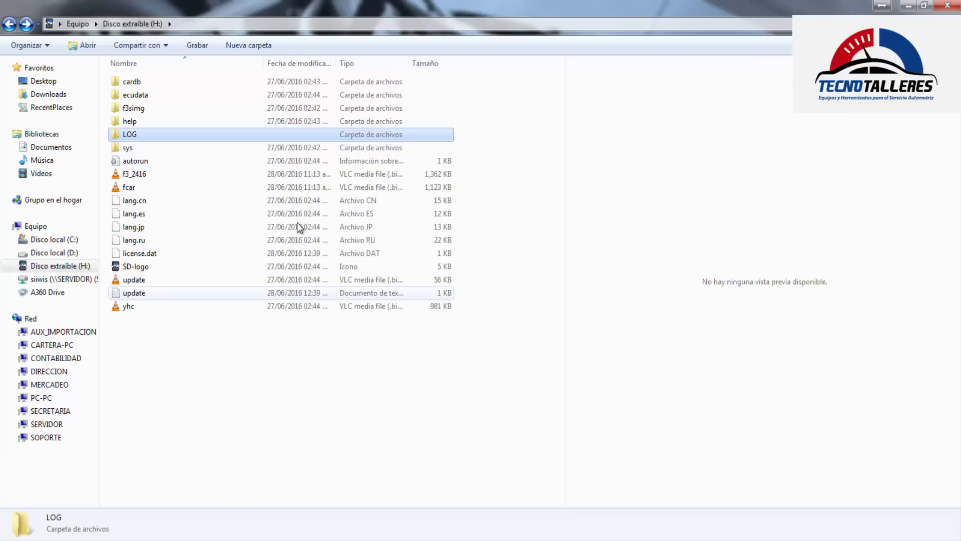
pyautogui.rightClick(177, 351)
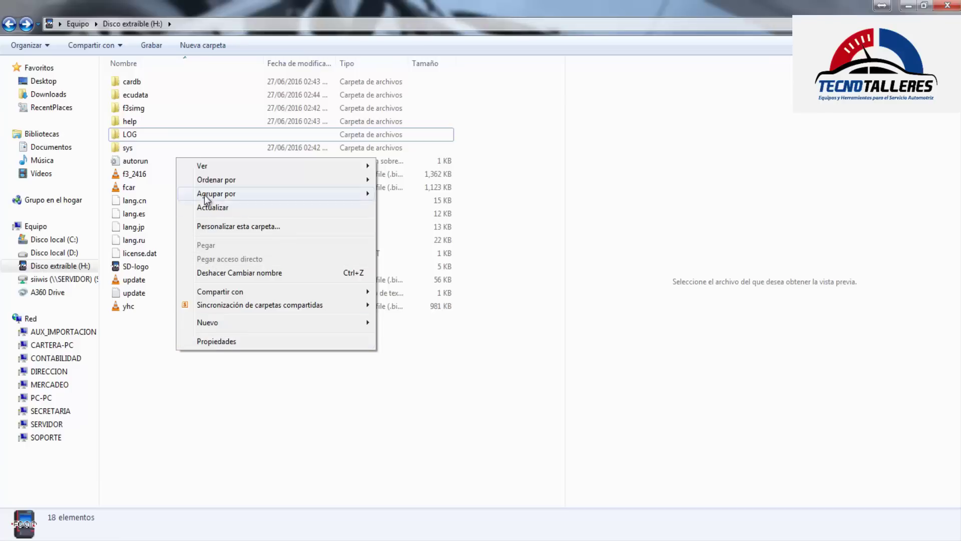
pyautogui.click(201, 366)
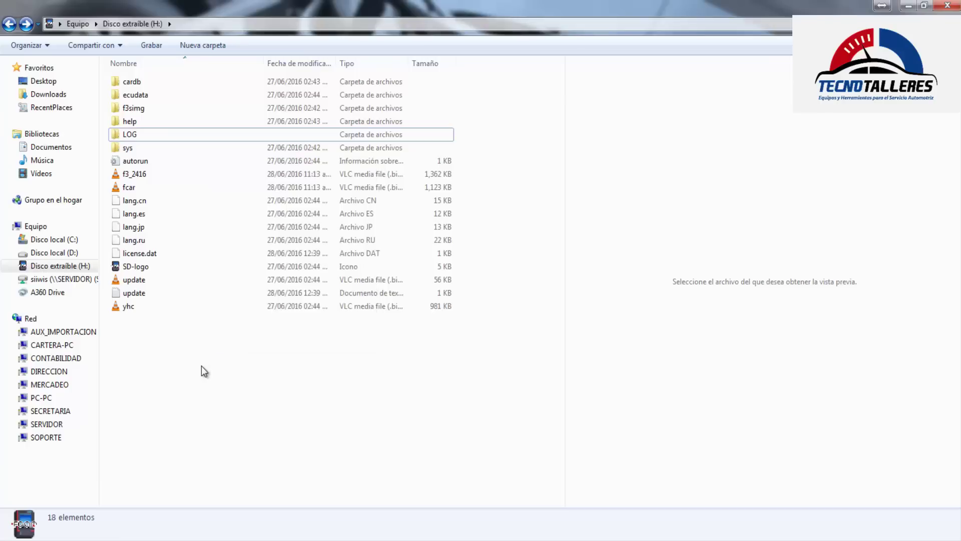
pyautogui.rightClick(186, 341)
pyautogui.click(157, 374)
pyautogui.click(10, 25)
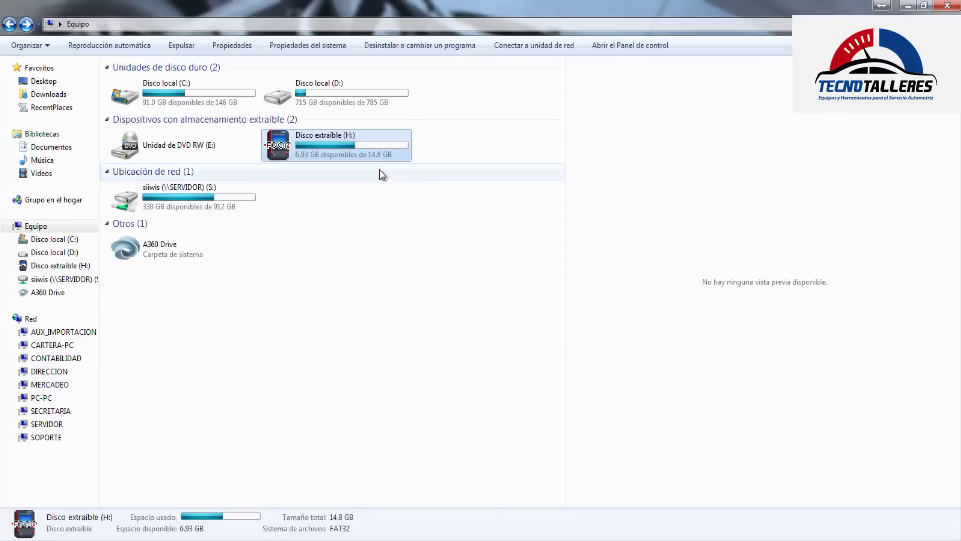
# Quick-format removable disk H: as FAT32 and close the format dialog once finished
pyautogui.rightClick(365, 136)
pyautogui.click(399, 303)
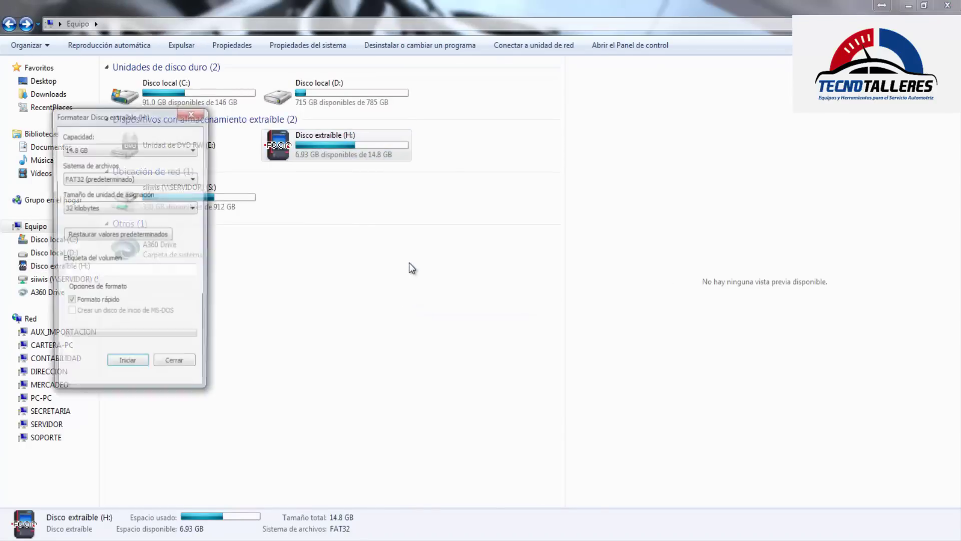
pyautogui.click(128, 368)
pyautogui.click(537, 278)
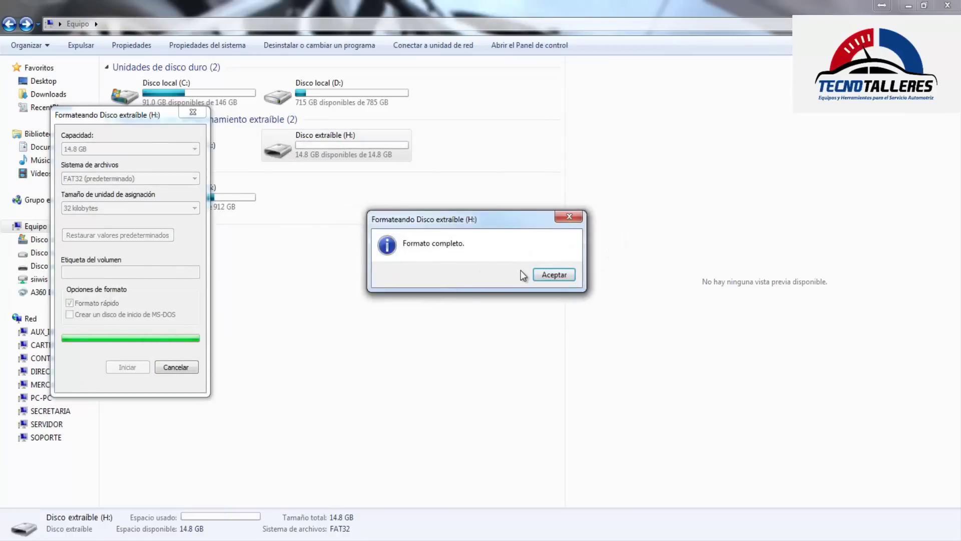
pyautogui.click(540, 276)
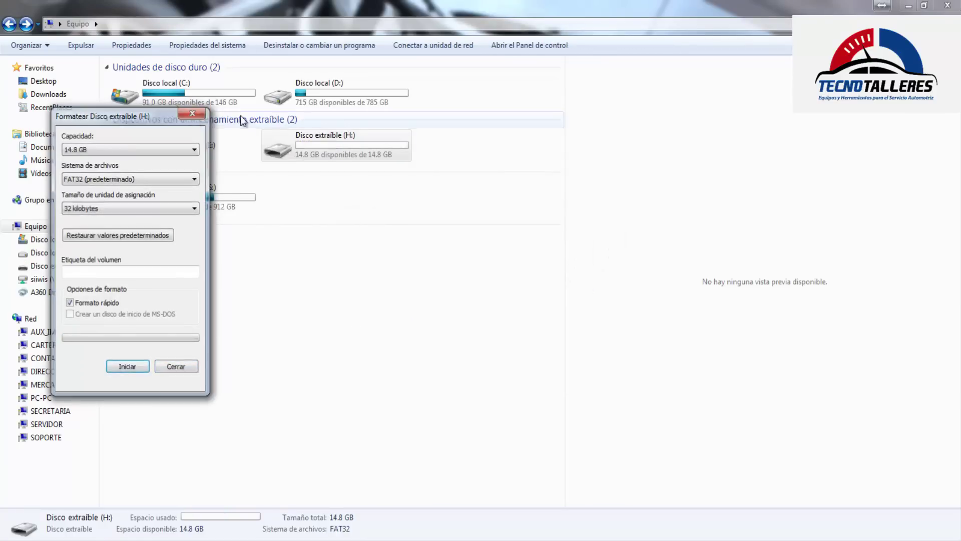
pyautogui.click(194, 114)
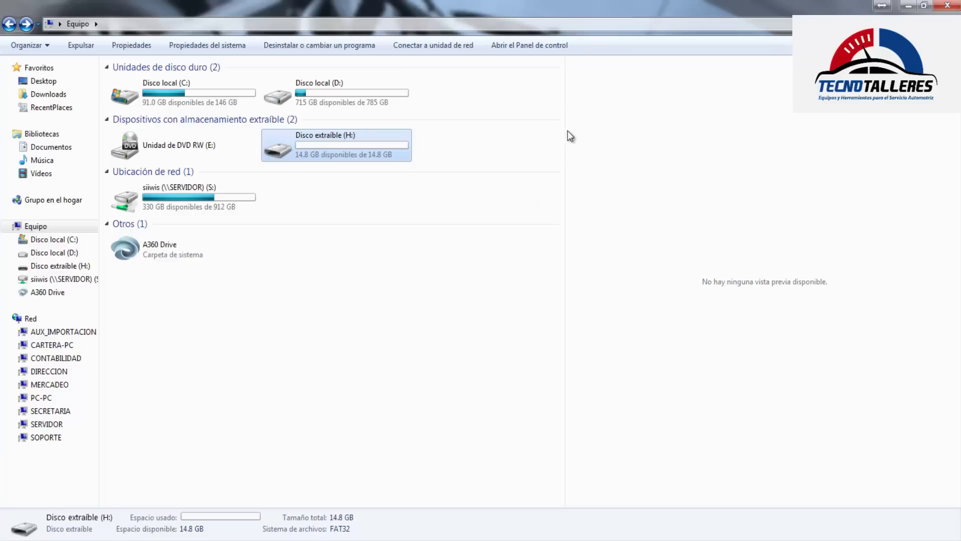
pyautogui.moveTo(355, 142)
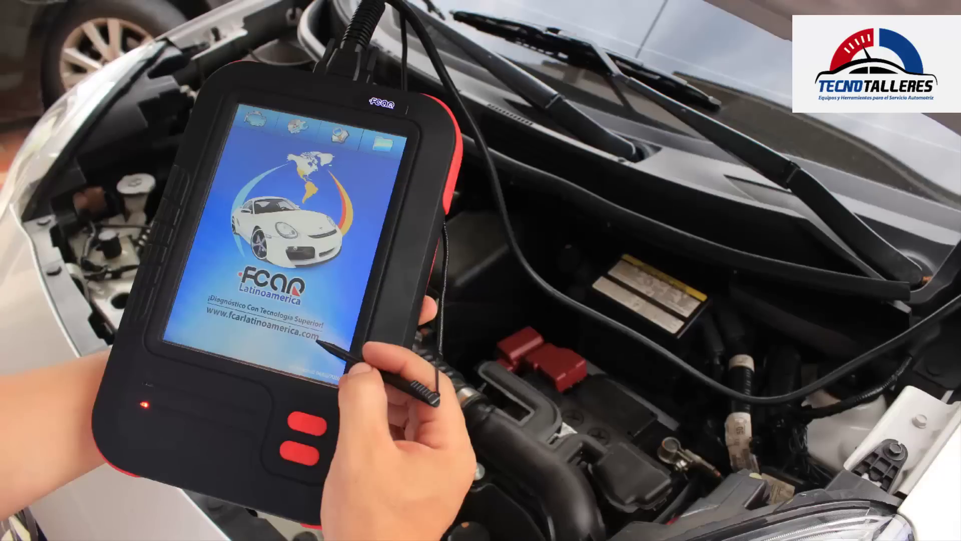
# In the browser on fcar.com, log in with the member username and password
pyautogui.click(226, 487)
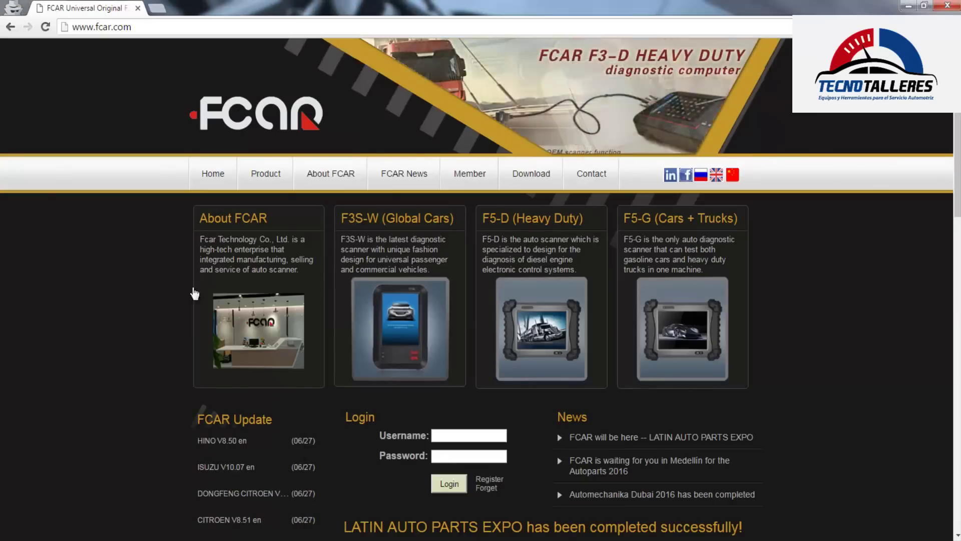
pyautogui.click(137, 28)
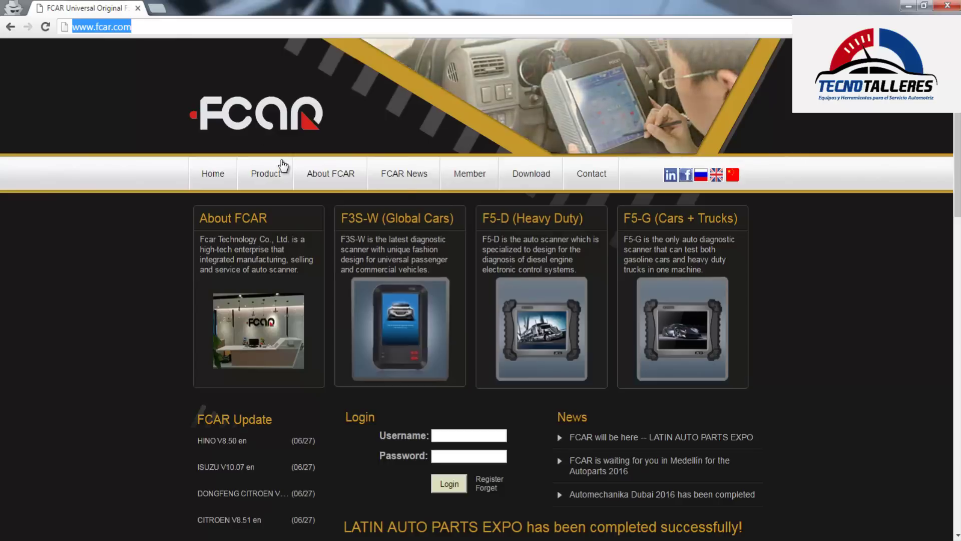
pyautogui.click(456, 435)
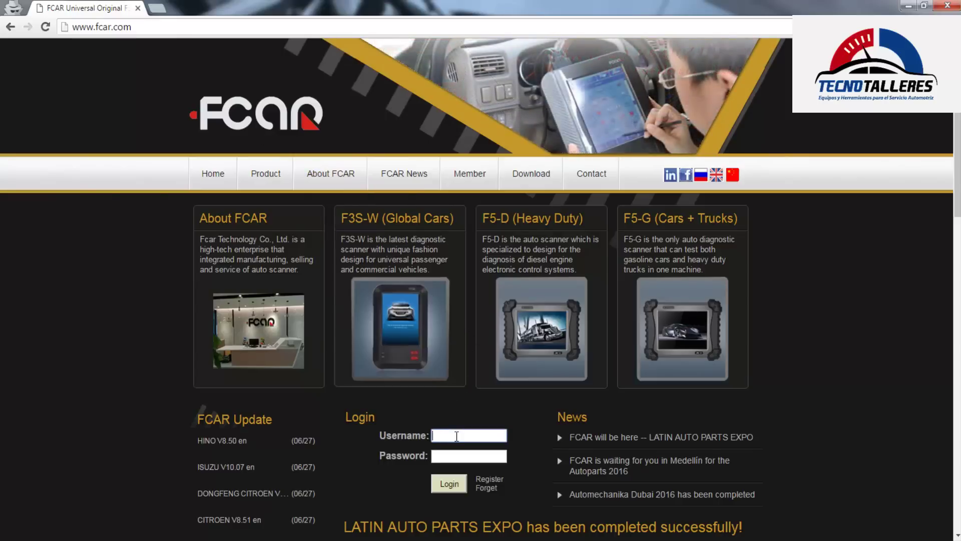
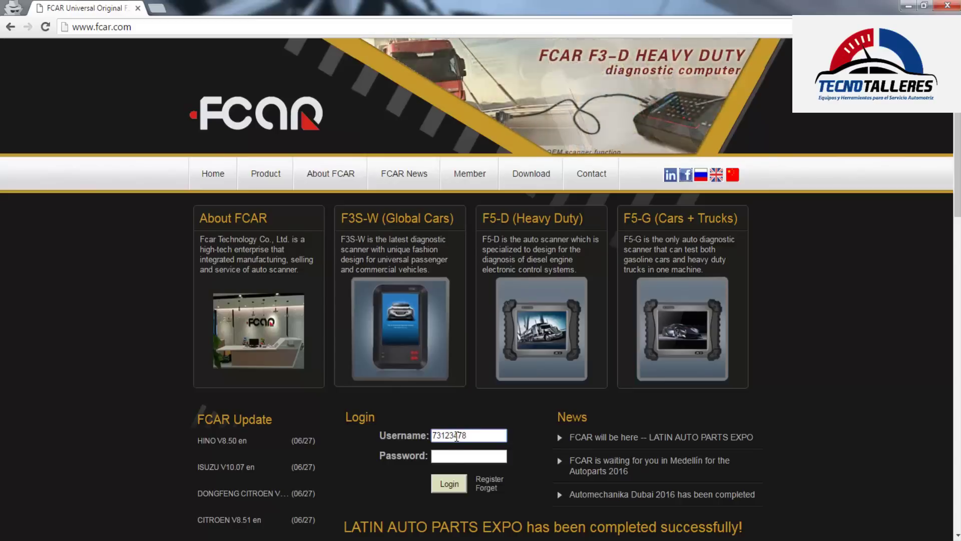
pyautogui.click(462, 456)
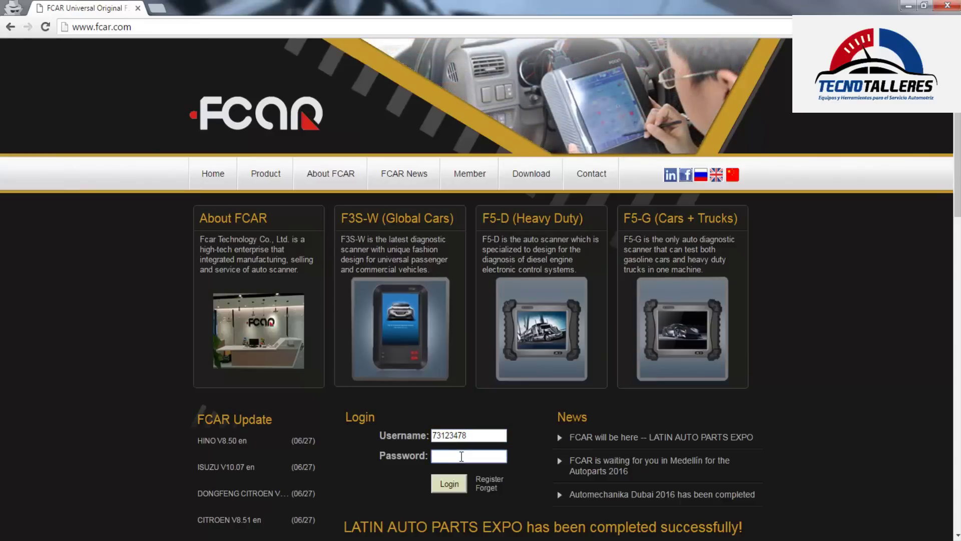
pyautogui.write('••')
pyautogui.click(455, 483)
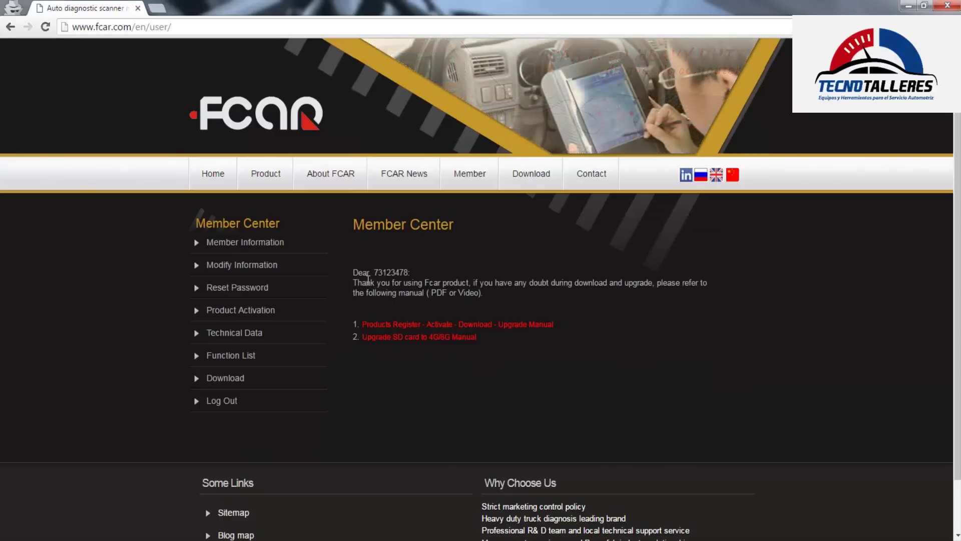
# Open the Download section and the F3/F5 Series Software Upgrade download list
pyautogui.moveTo(352, 274); pyautogui.dragTo(409, 270)
pyautogui.click(439, 307)
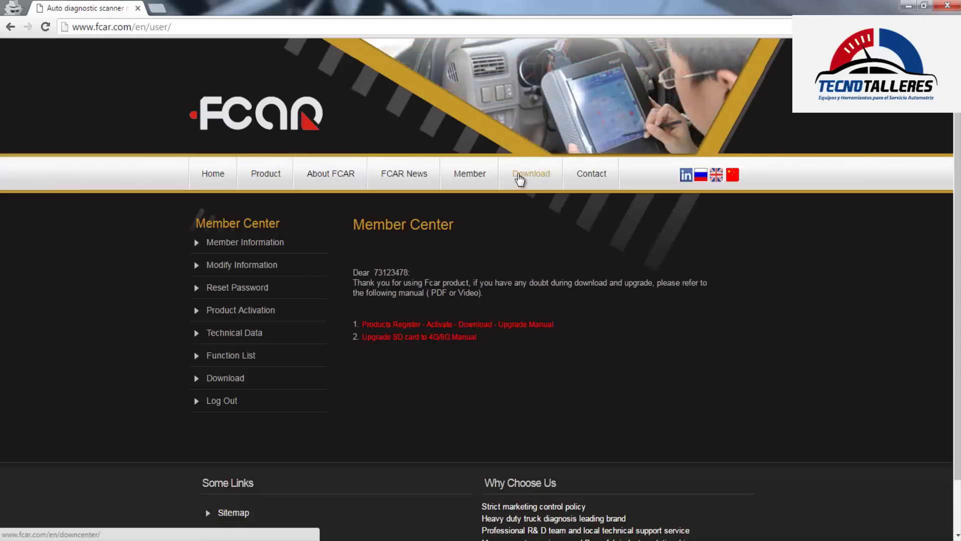
pyautogui.click(518, 174)
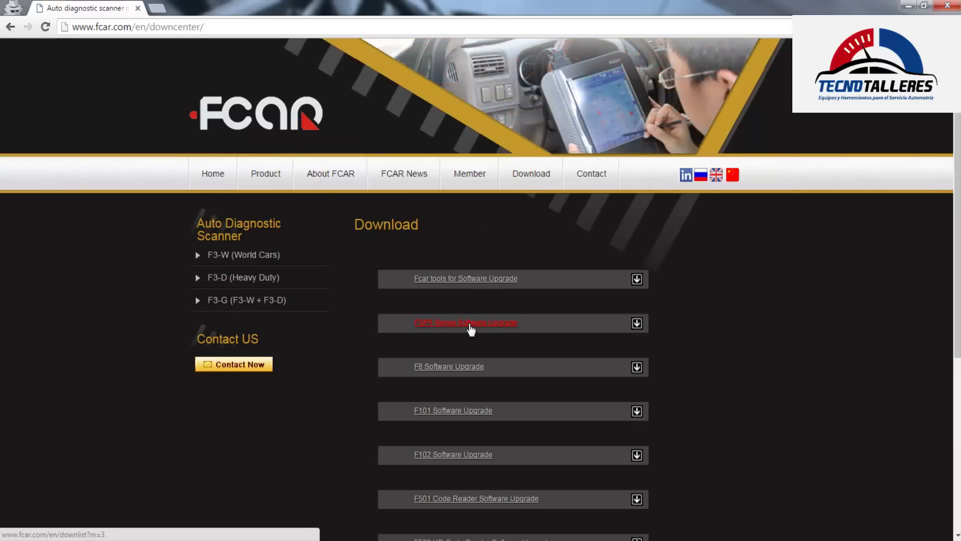
pyautogui.moveTo(405, 324); pyautogui.dragTo(524, 325)
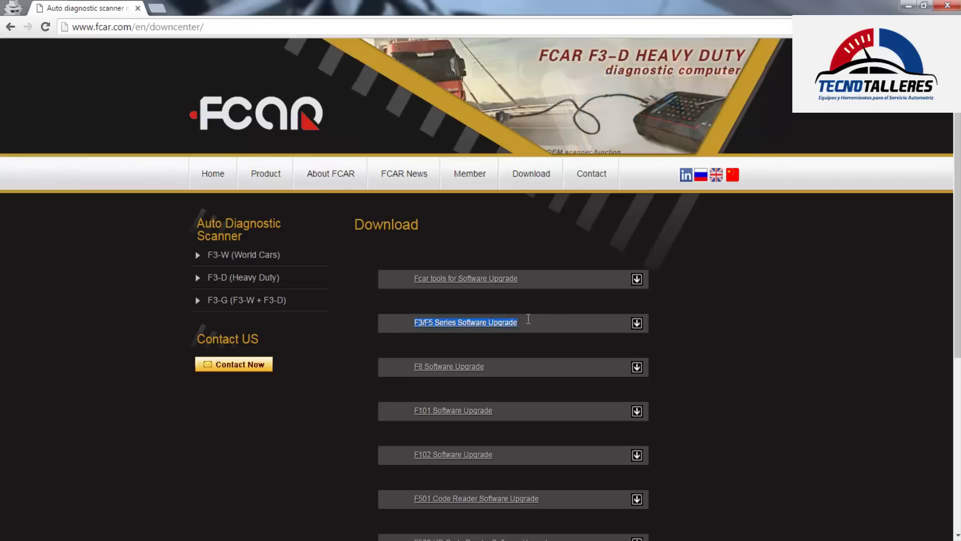
pyautogui.click(478, 324)
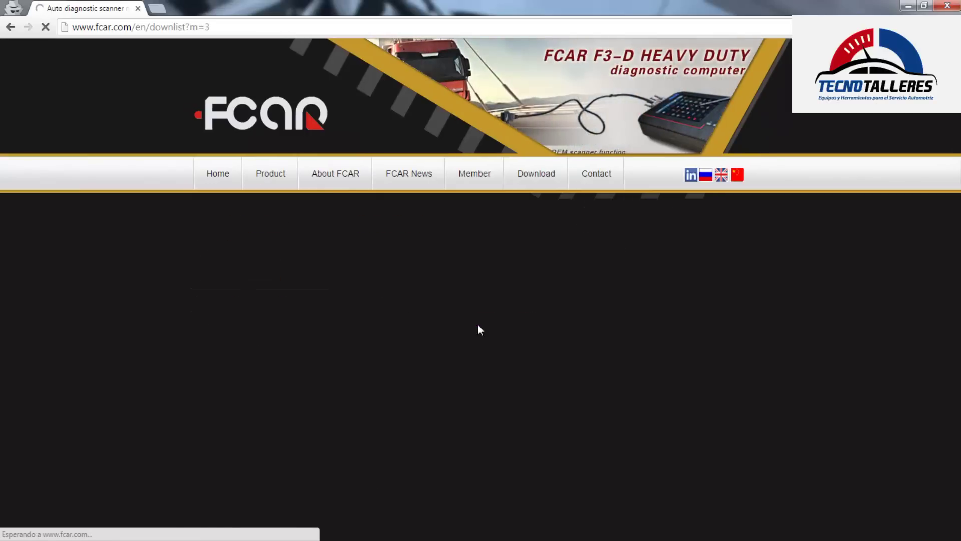
# Start downloading the English 'Download all' full package, Update_en_all.exe
pyautogui.scroll(-4, 591, 295)
pyautogui.scroll(-4, 590, 298)
pyautogui.scroll(7, 590, 301)
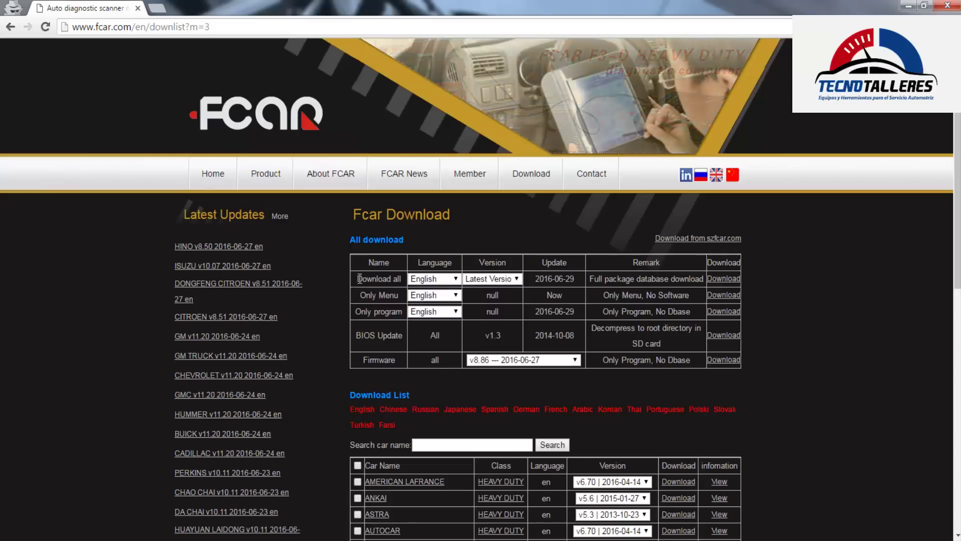
pyautogui.moveTo(354, 278); pyautogui.dragTo(737, 285)
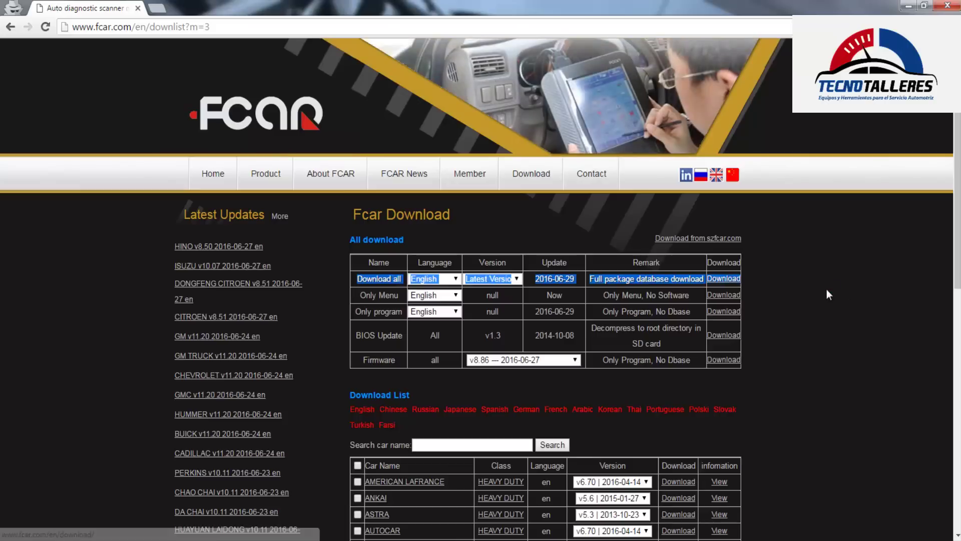
pyautogui.click(704, 283)
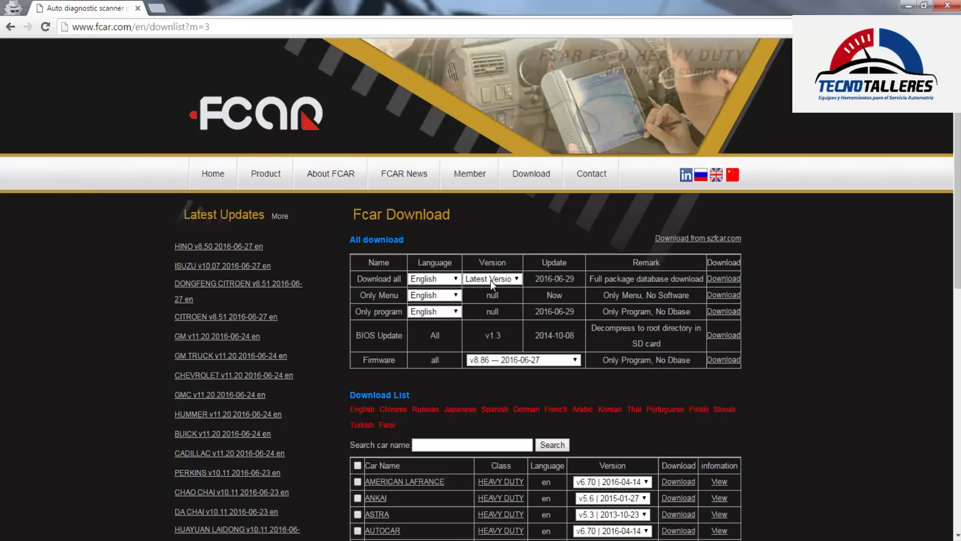
pyautogui.moveTo(589, 281); pyautogui.dragTo(704, 281)
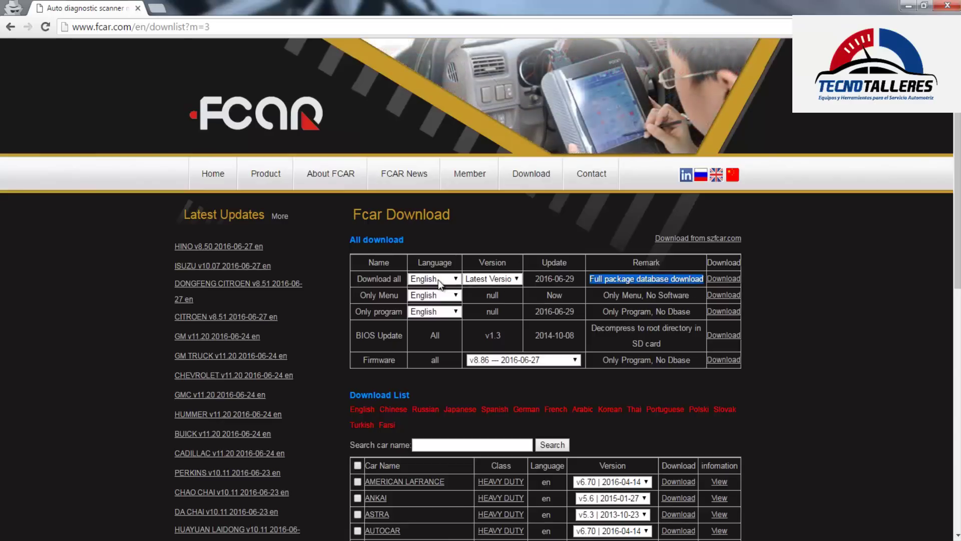
pyautogui.click(416, 280)
pyautogui.click(748, 290)
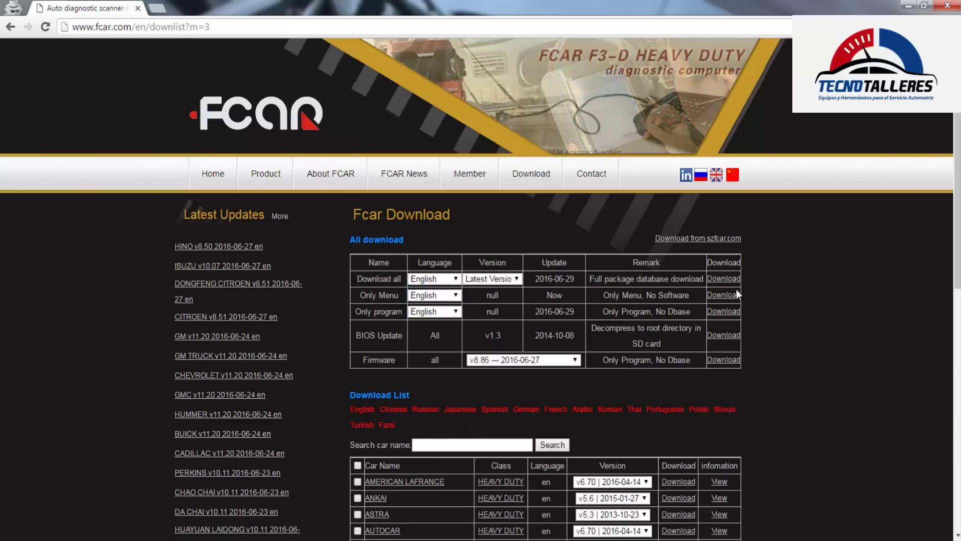
pyautogui.click(724, 279)
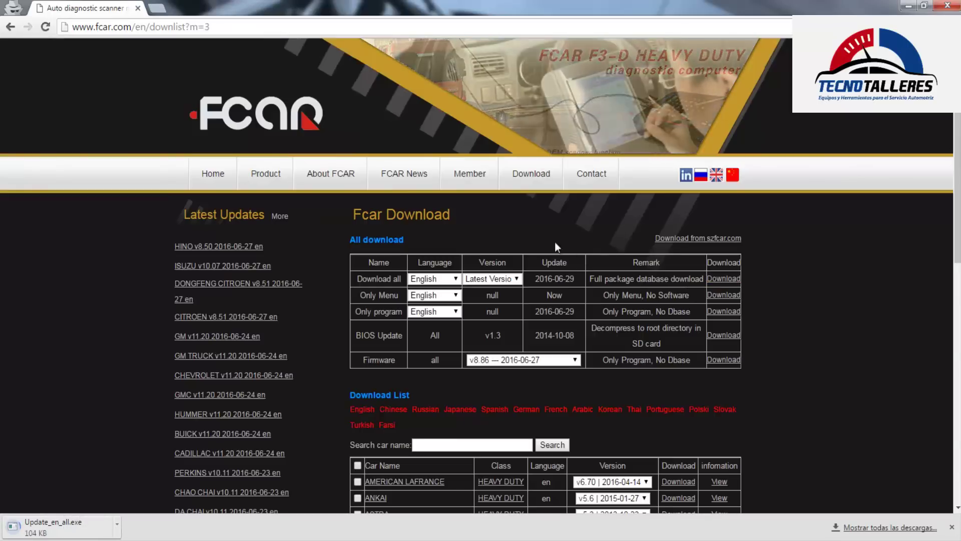
# Switch the full package language to Spanish, download it, and toggle its 'Abrir al finalizar' option
pyautogui.click(459, 279)
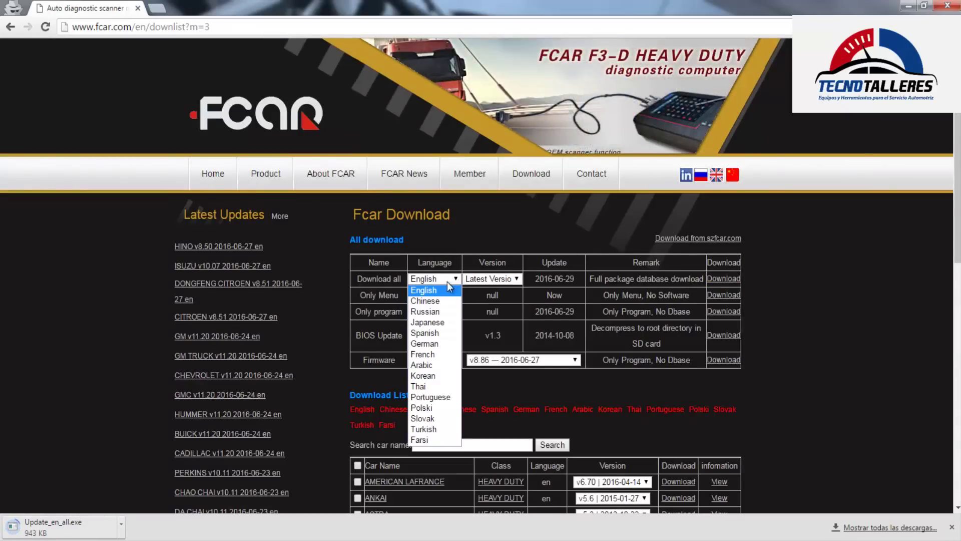
pyautogui.click(434, 333)
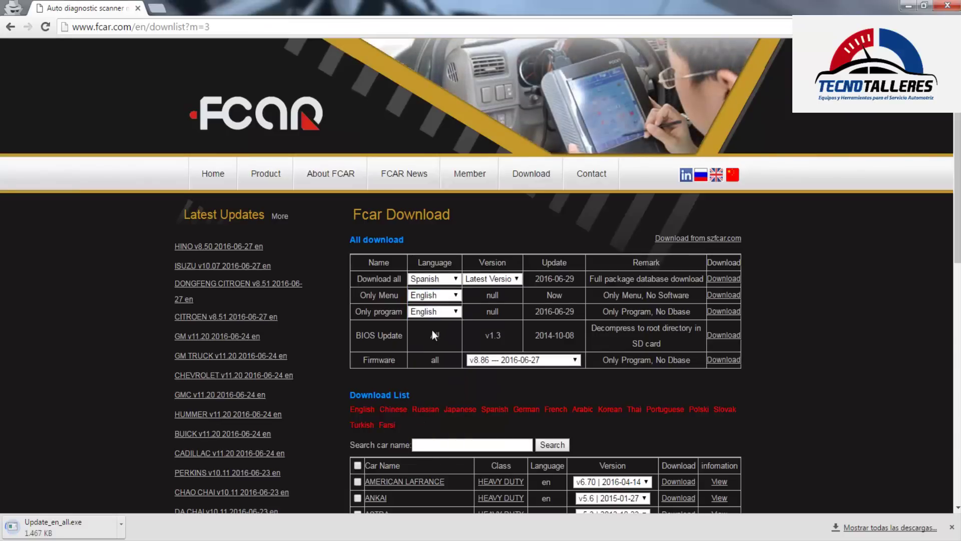
pyautogui.click(728, 280)
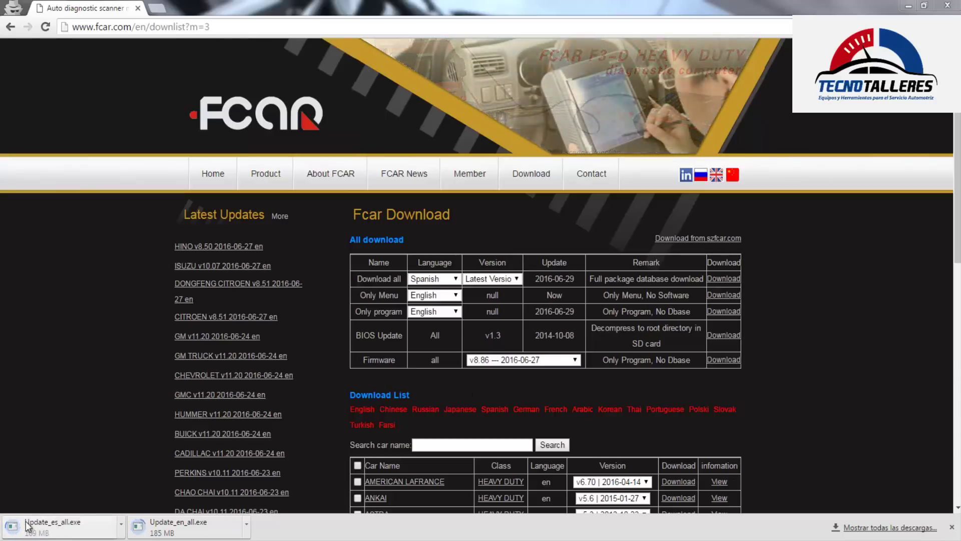
pyautogui.click(93, 518)
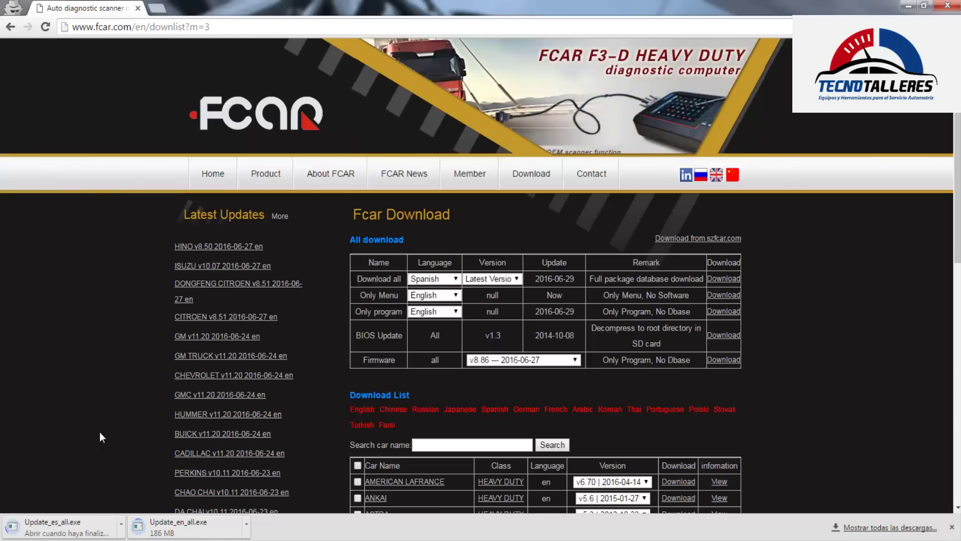
pyautogui.click(121, 524)
pyautogui.click(76, 443)
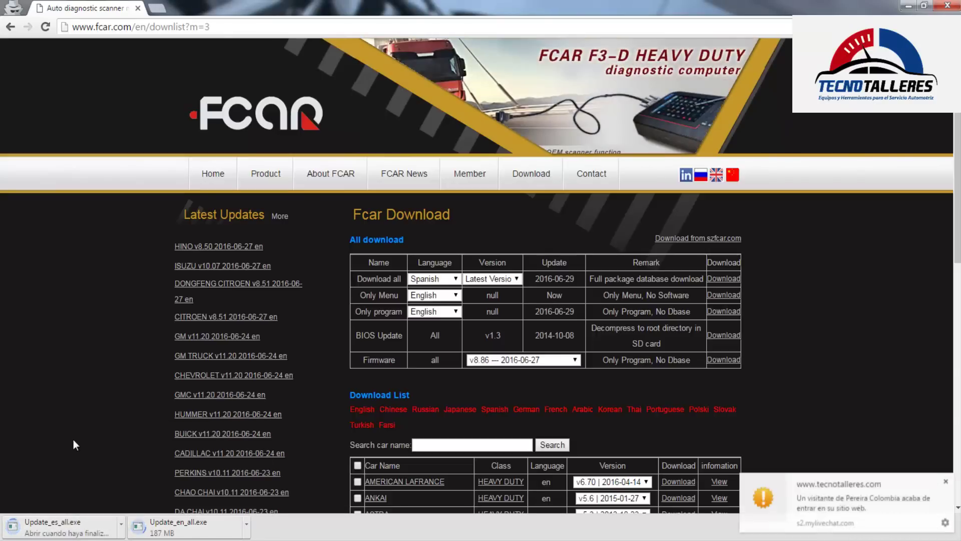
pyautogui.click(121, 524)
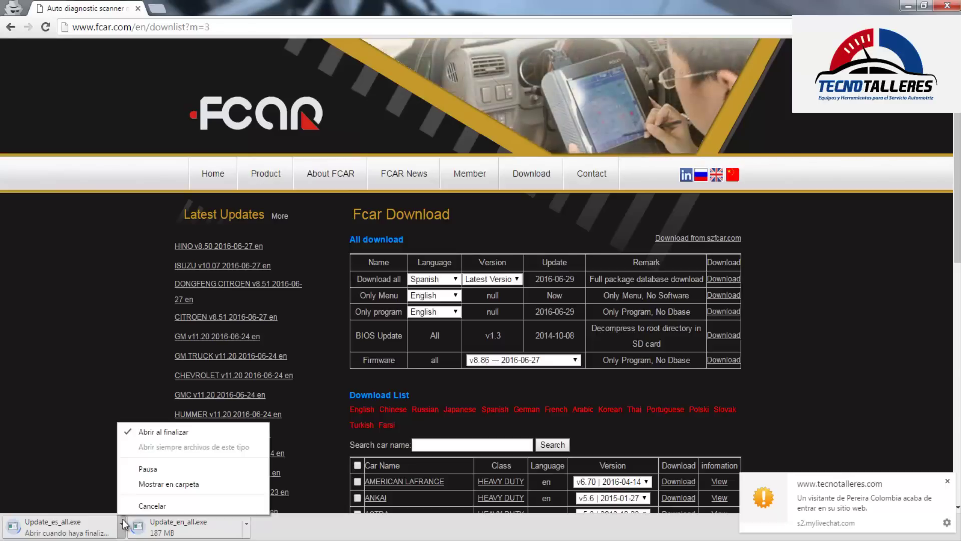
pyautogui.click(121, 436)
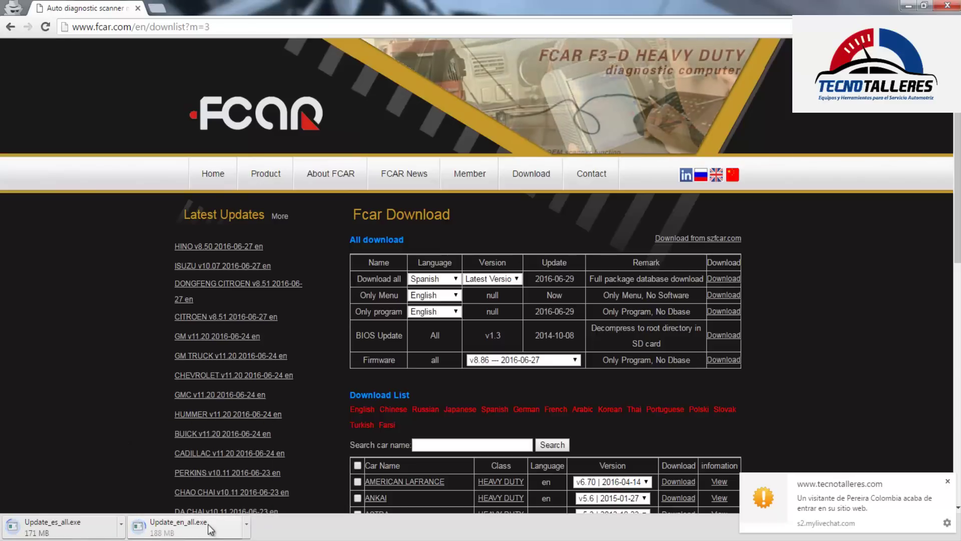
pyautogui.click(948, 482)
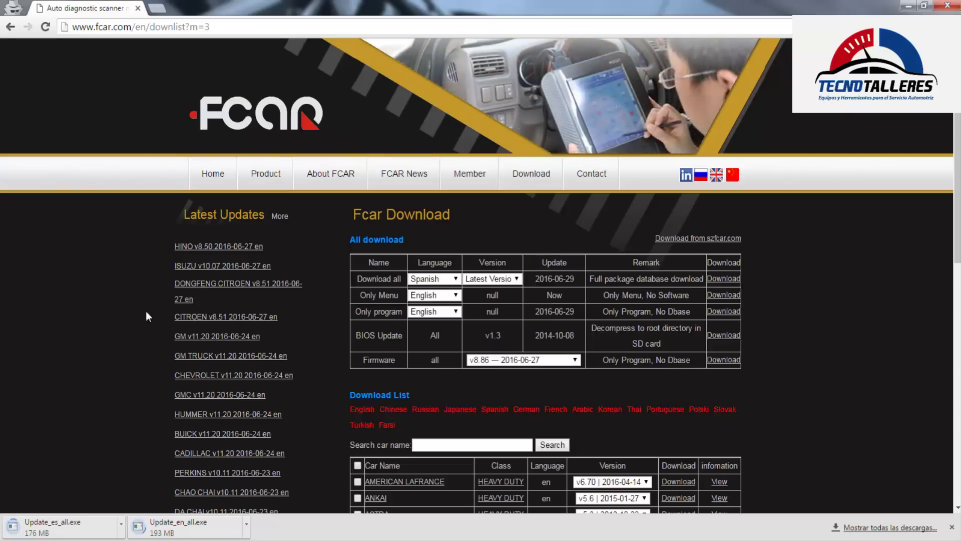
pyautogui.scroll(-3, 239, 267)
pyautogui.scroll(2, 239, 263)
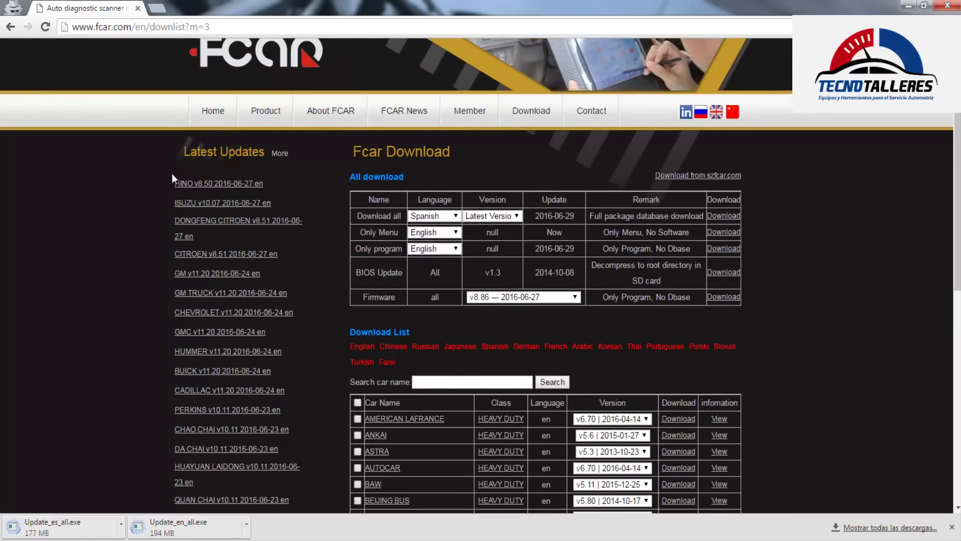
pyautogui.moveTo(176, 152); pyautogui.dragTo(279, 159)
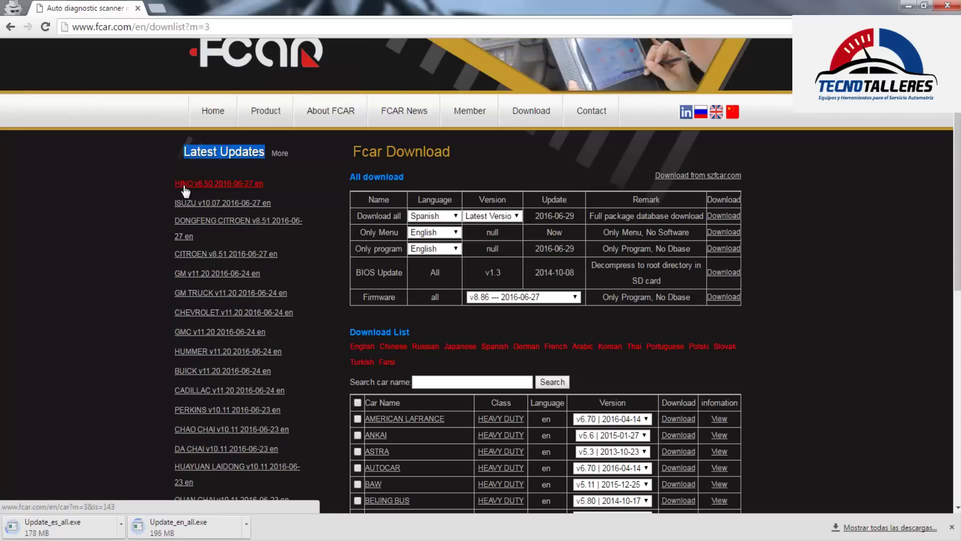
pyautogui.doubleClick(258, 185)
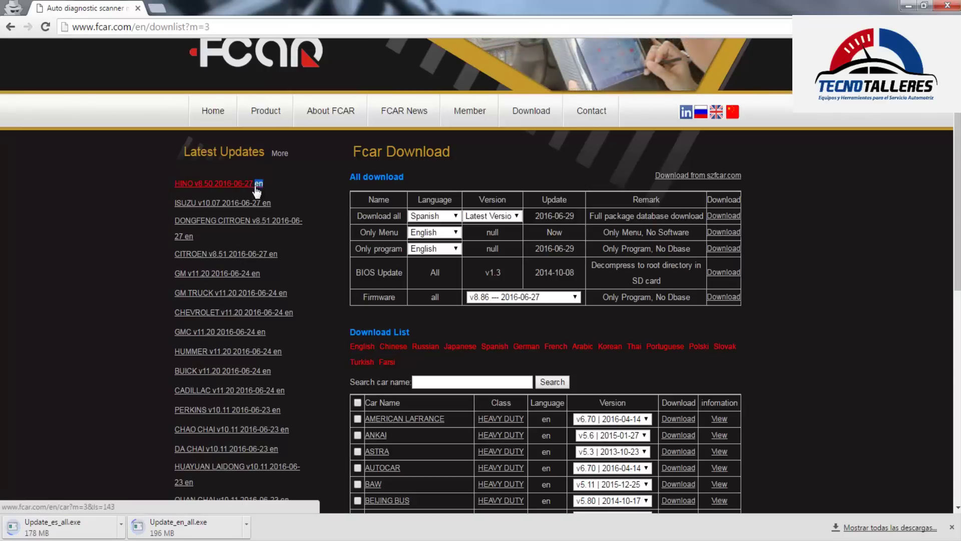
pyautogui.doubleClick(267, 203)
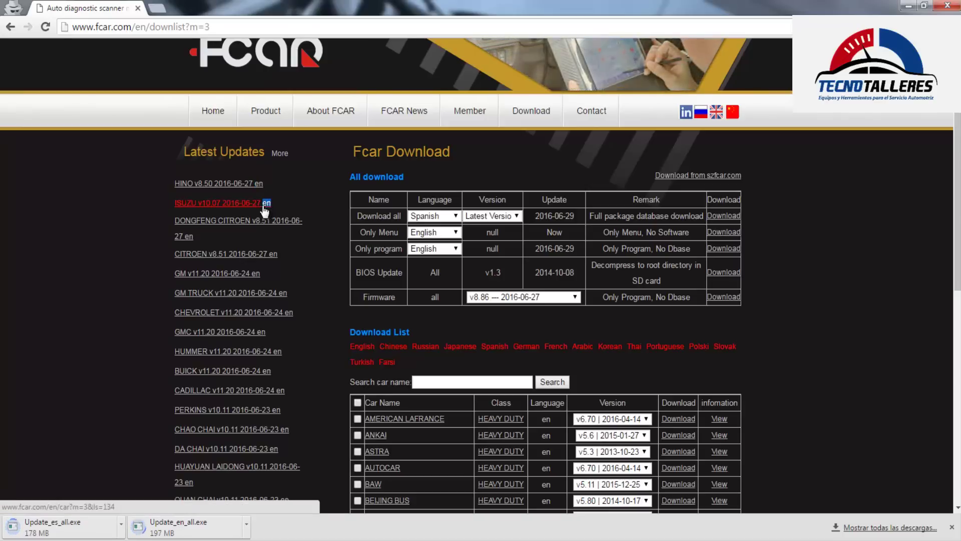
pyautogui.click(214, 236)
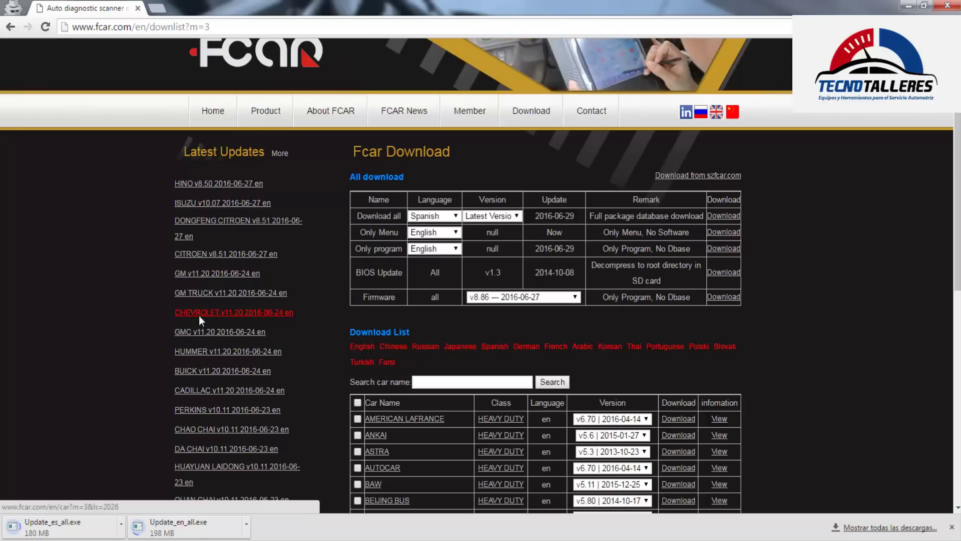
pyautogui.scroll(-1, 203, 337)
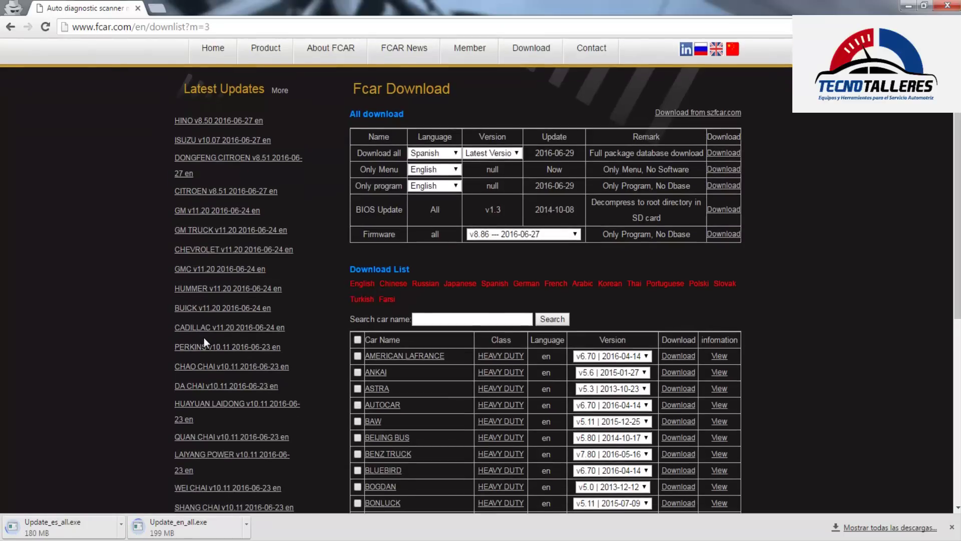
pyautogui.scroll(-1, 203, 338)
pyautogui.scroll(3, 251, 352)
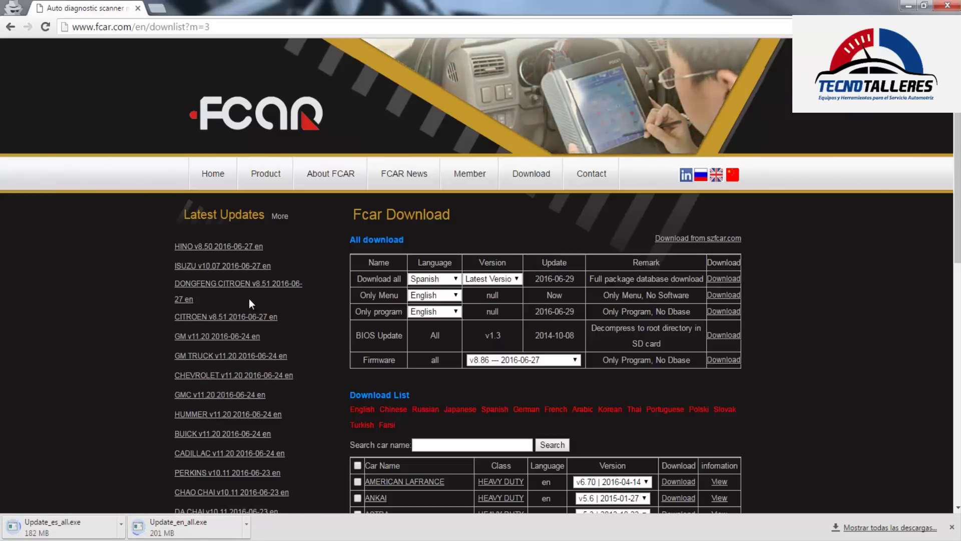
pyautogui.scroll(-1, 248, 298)
pyautogui.scroll(-1, 249, 299)
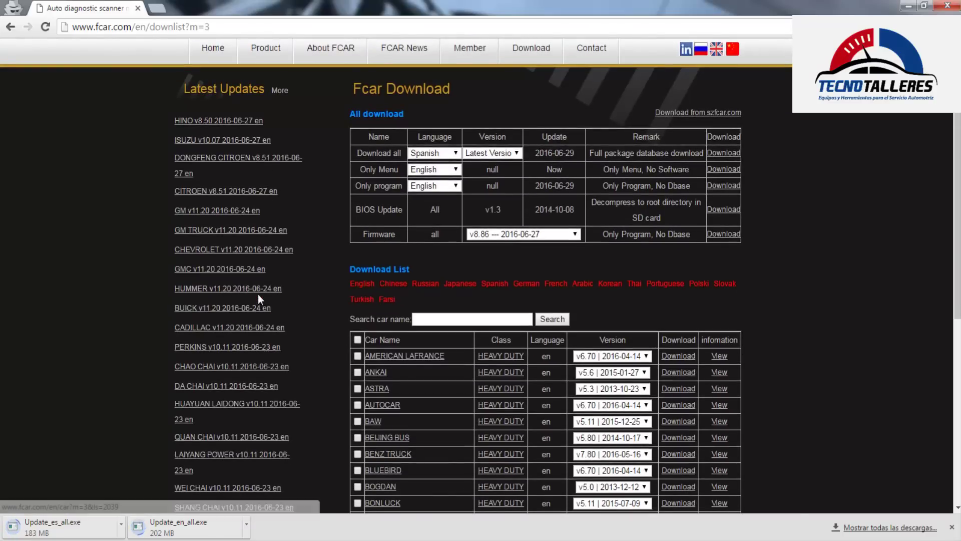
pyautogui.scroll(1, 257, 293)
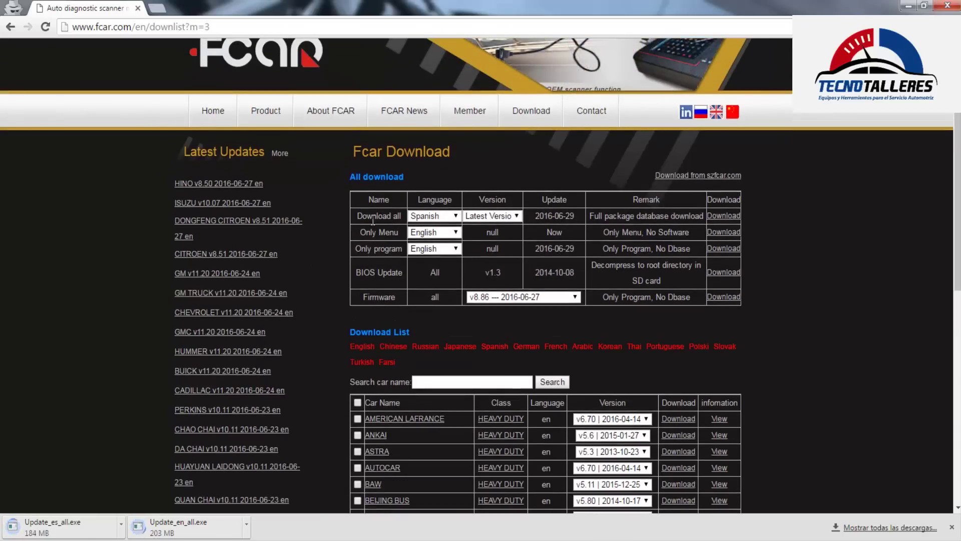
pyautogui.moveTo(355, 215); pyautogui.dragTo(715, 219)
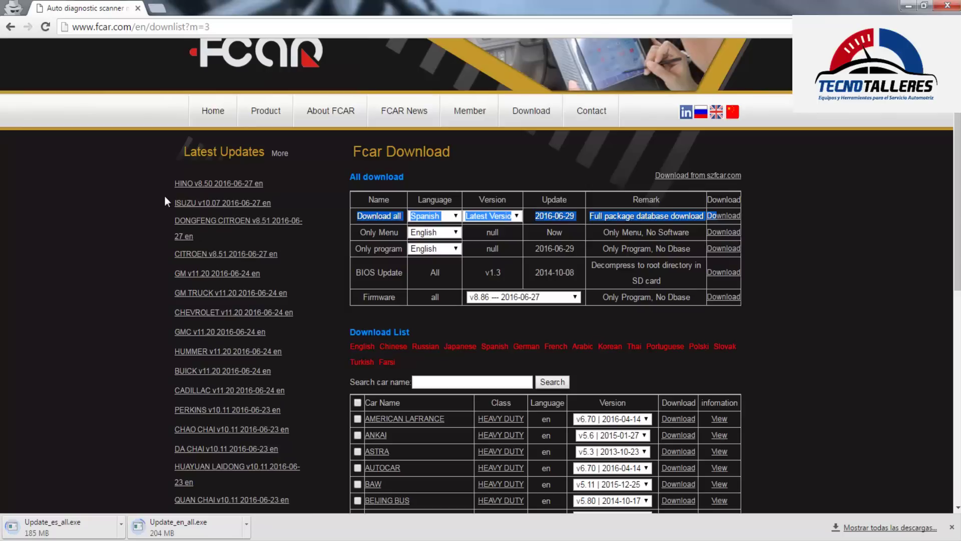
pyautogui.moveTo(173, 271); pyautogui.dragTo(230, 276)
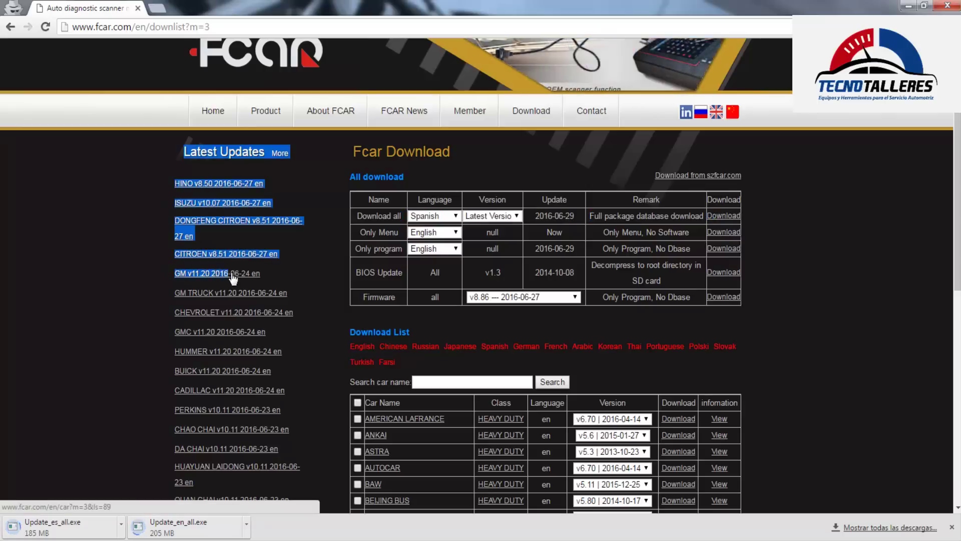
pyautogui.click(169, 275)
pyautogui.moveTo(169, 274); pyautogui.dragTo(198, 277)
pyautogui.moveTo(280, 280); pyautogui.dragTo(177, 281)
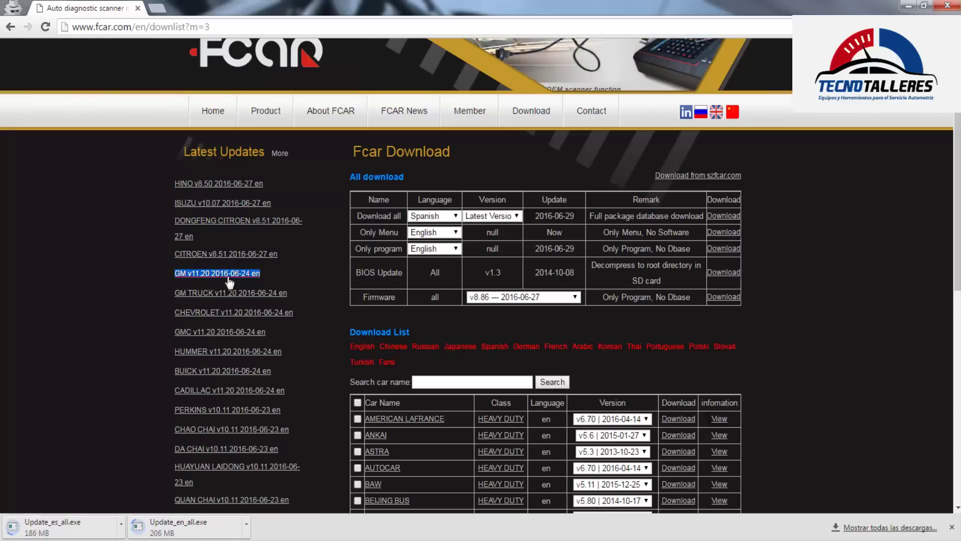
pyautogui.click(431, 381)
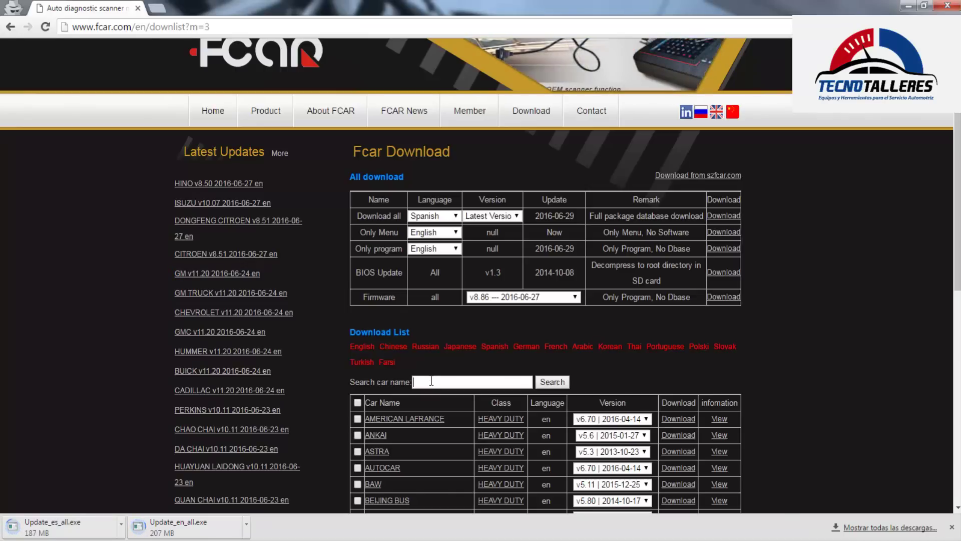
pyautogui.scroll(-1, 509, 334)
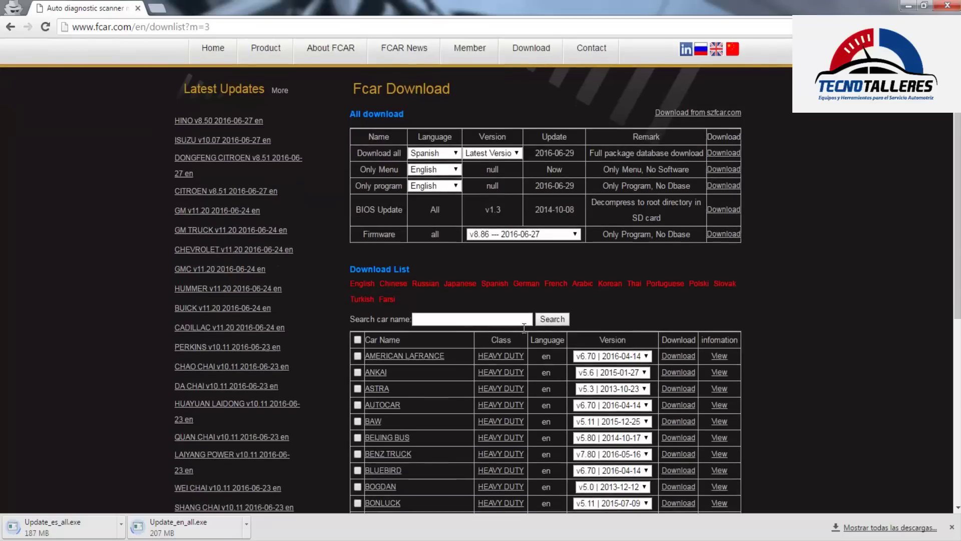
# Search the car name list for 'gm'
pyautogui.click(446, 318)
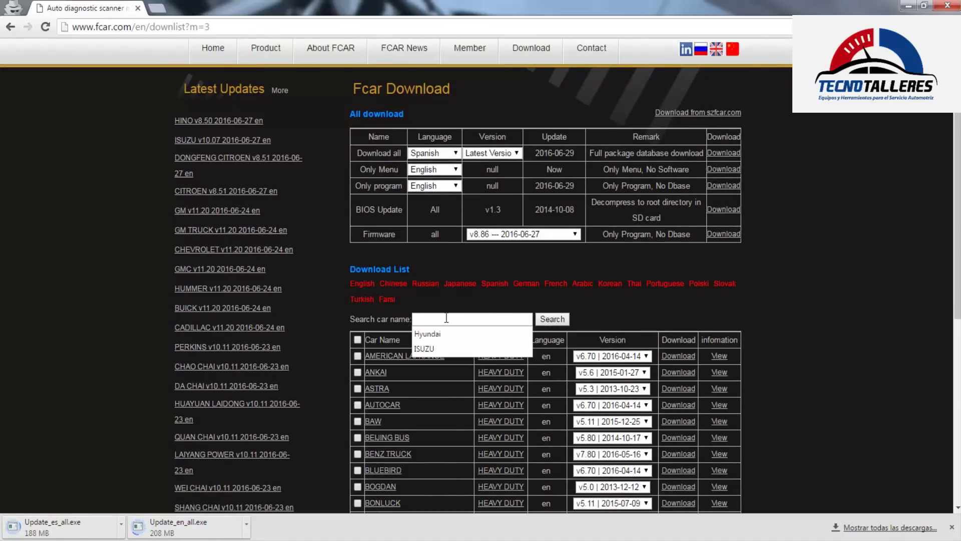
pyautogui.write('g')
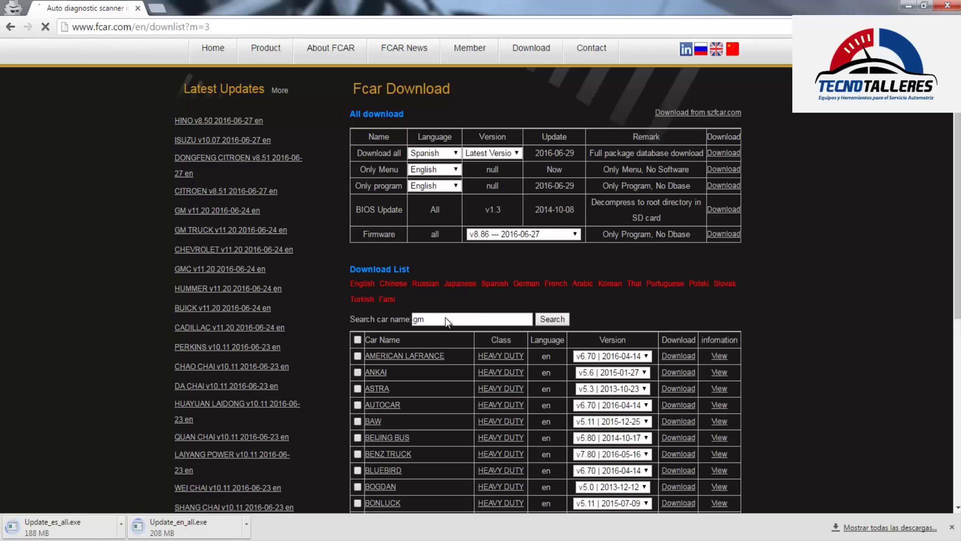
pyautogui.write('m')
pyautogui.press('Return')
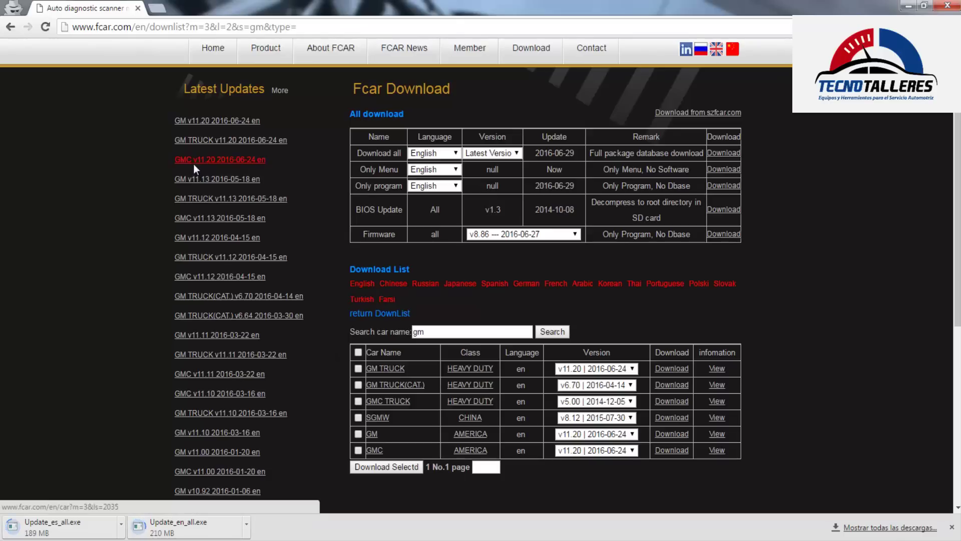
pyautogui.scroll(2, 195, 160)
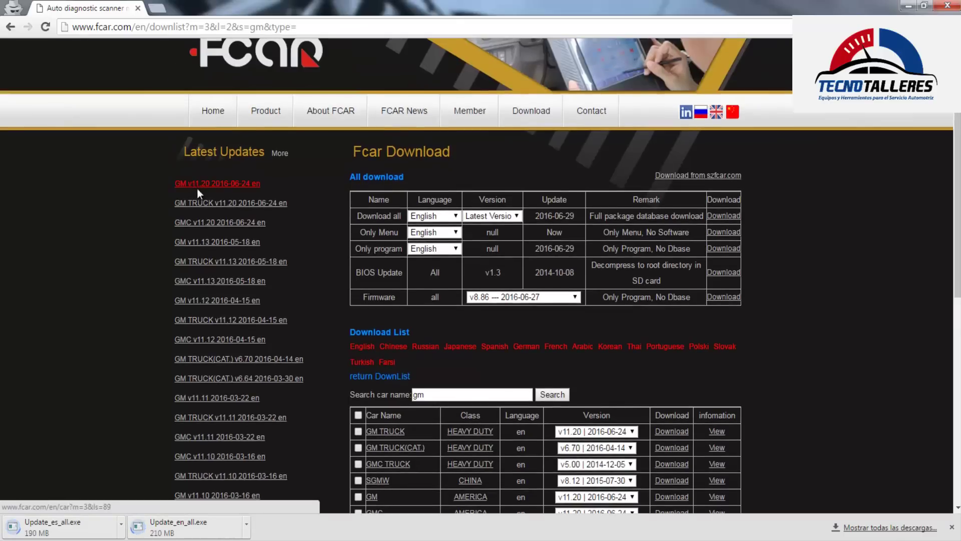
pyautogui.scroll(-3, 541, 403)
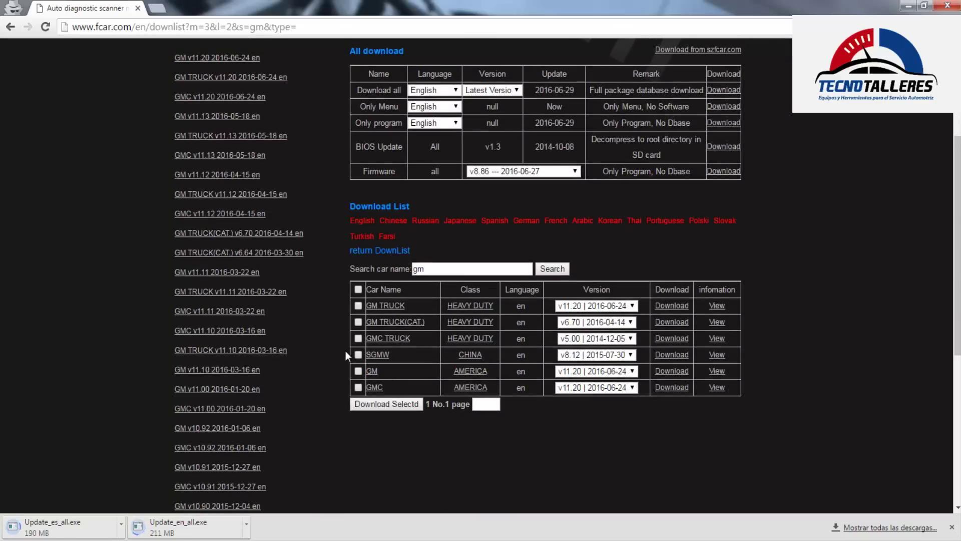
# Highlight the GM and GMC rows and the three GM truck rows in the results
pyautogui.moveTo(371, 374); pyautogui.dragTo(516, 388)
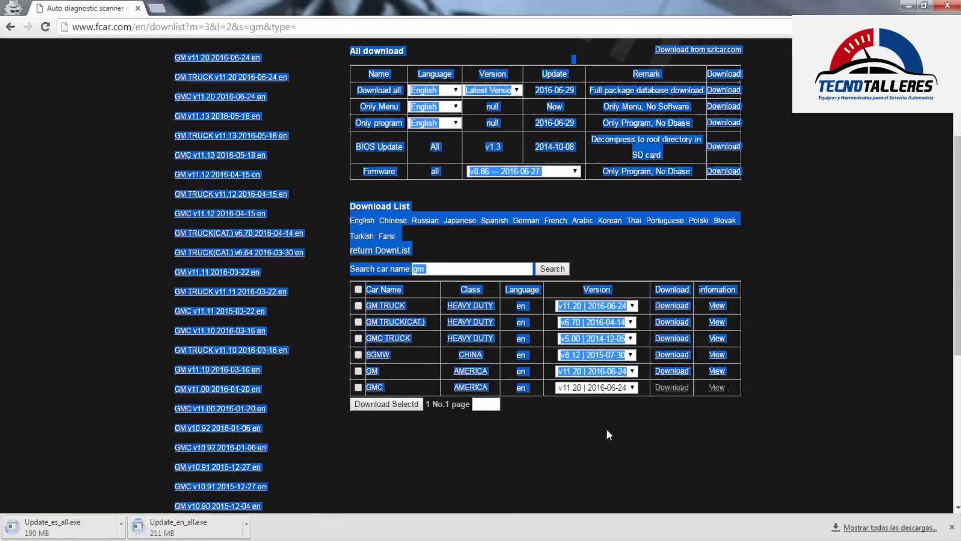
pyautogui.click(607, 435)
pyautogui.moveTo(717, 387); pyautogui.dragTo(595, 382)
pyautogui.moveTo(736, 388); pyautogui.dragTo(357, 374)
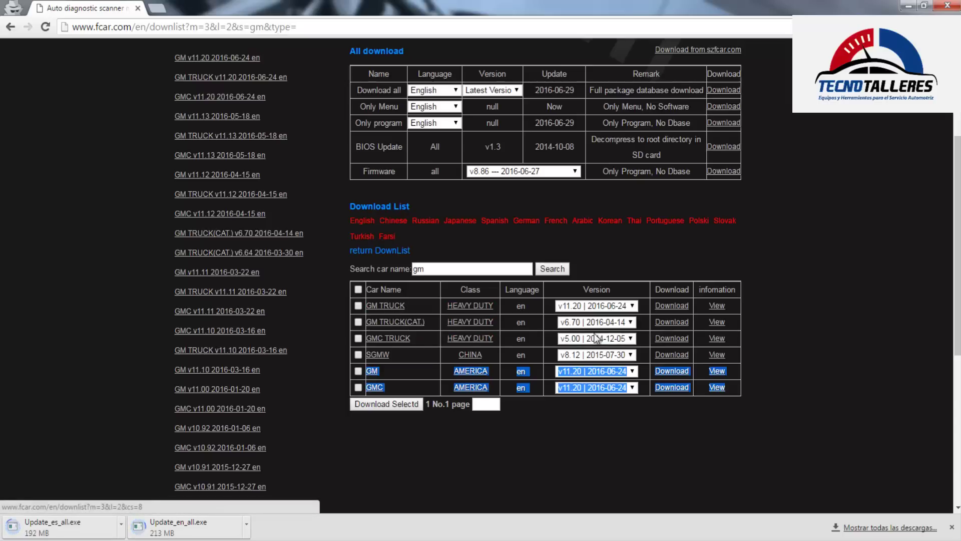
pyautogui.moveTo(735, 340); pyautogui.dragTo(371, 310)
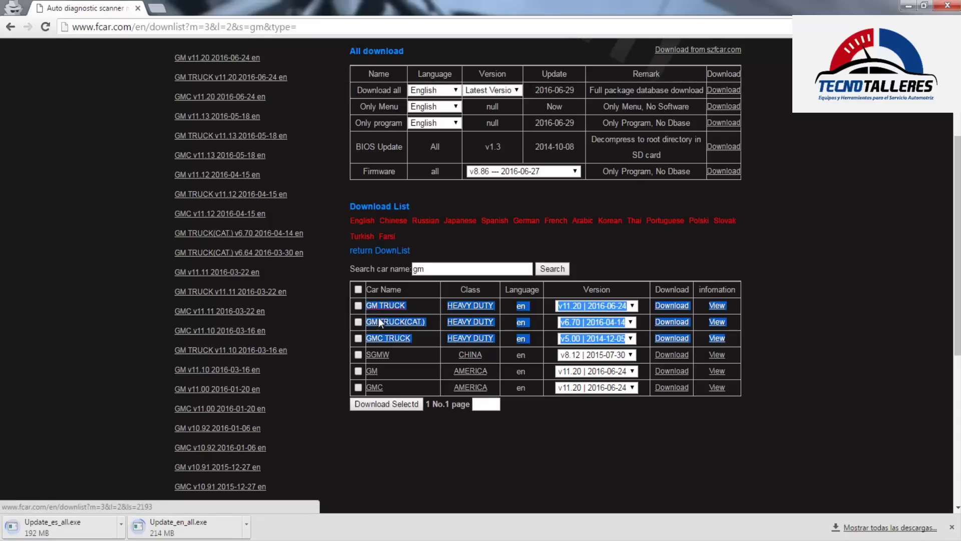
pyautogui.click(437, 332)
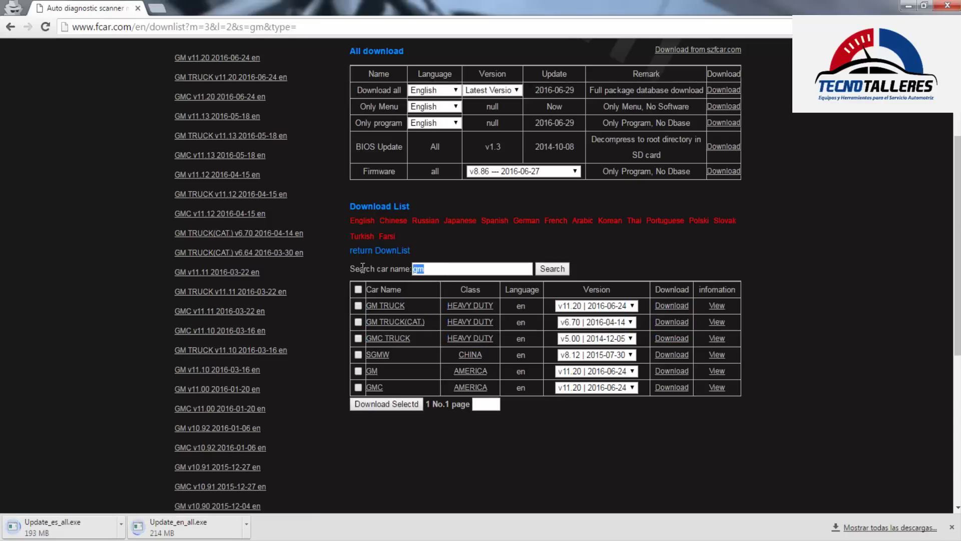
# Search the car name list for ISUZU
pyautogui.write('I')
pyautogui.press('Down')
pyautogui.press('Return')
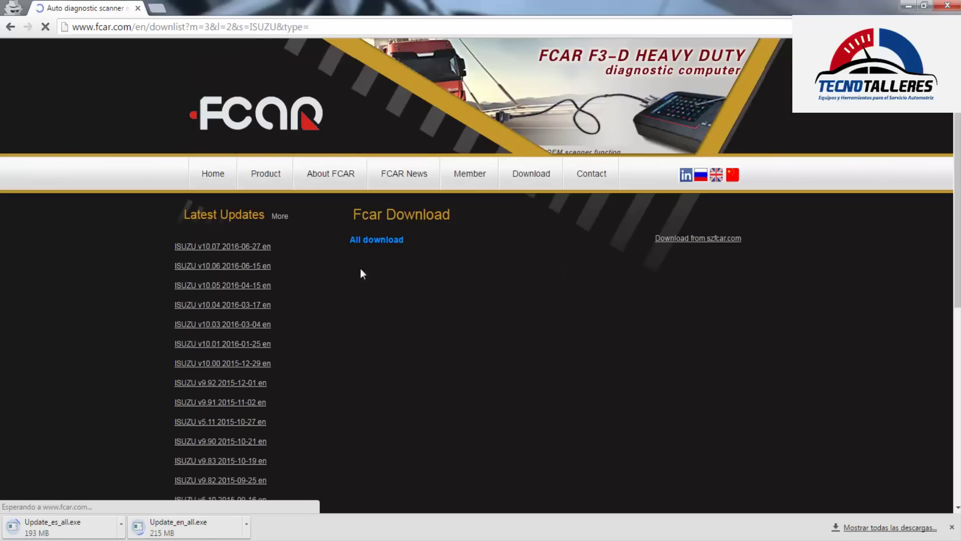
pyautogui.scroll(-3, 557, 352)
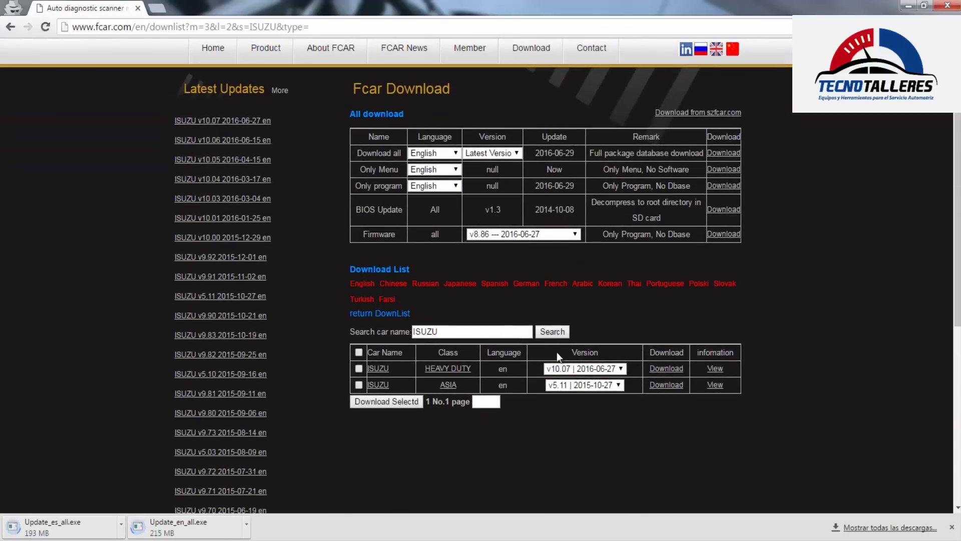
# Set ISUZU HEAVY DUTY to v10.01, try downloading it, and close the No permissions error tab
pyautogui.click(621, 368)
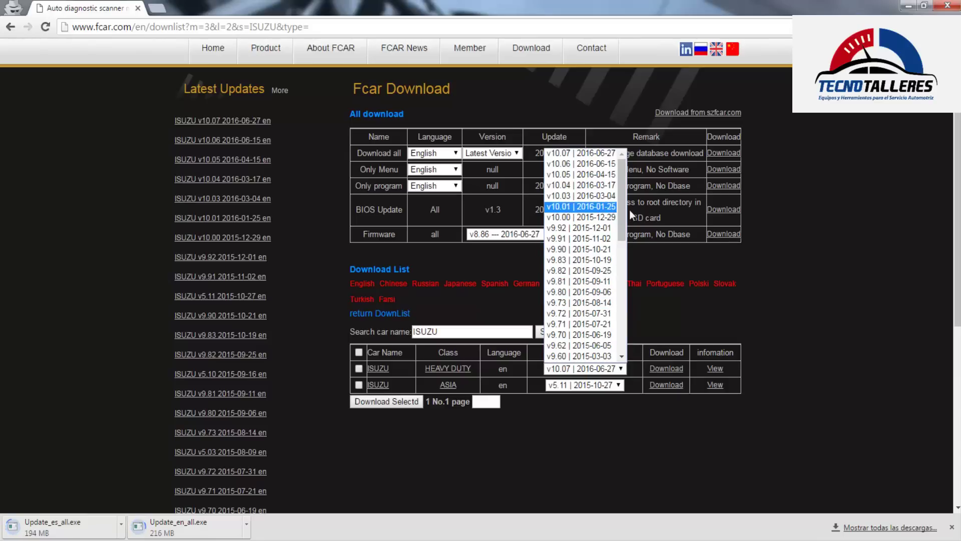
pyautogui.moveTo(623, 200)
pyautogui.mouseDown()
pyautogui.moveTo(619, 328)
pyautogui.moveTo(631, 200)
pyautogui.mouseUp()
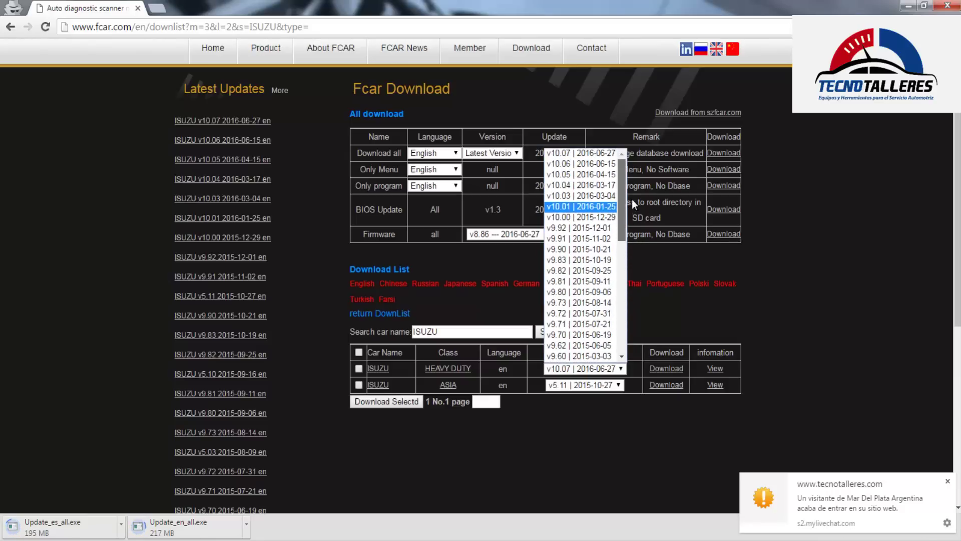
pyautogui.click(947, 482)
pyautogui.click(619, 385)
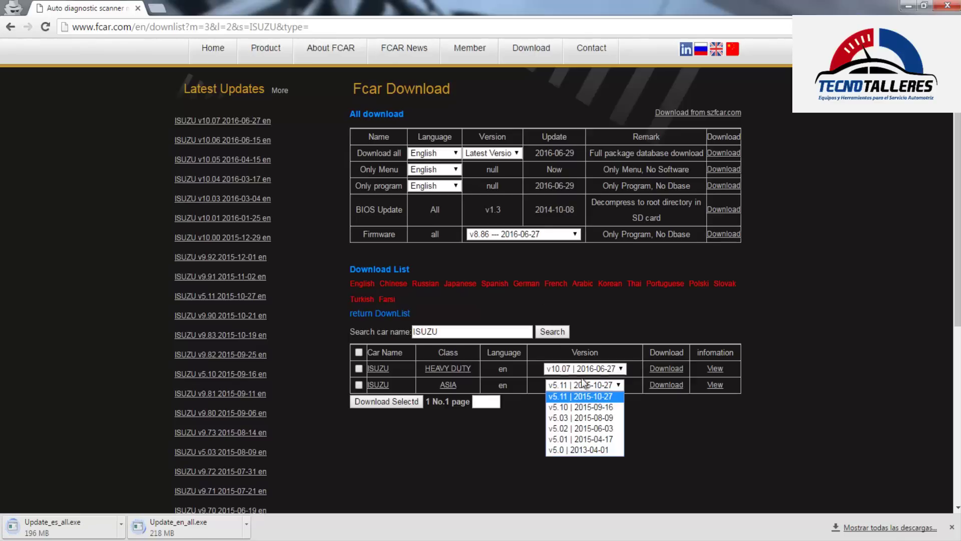
pyautogui.click(604, 389)
pyautogui.click(621, 385)
pyautogui.click(632, 378)
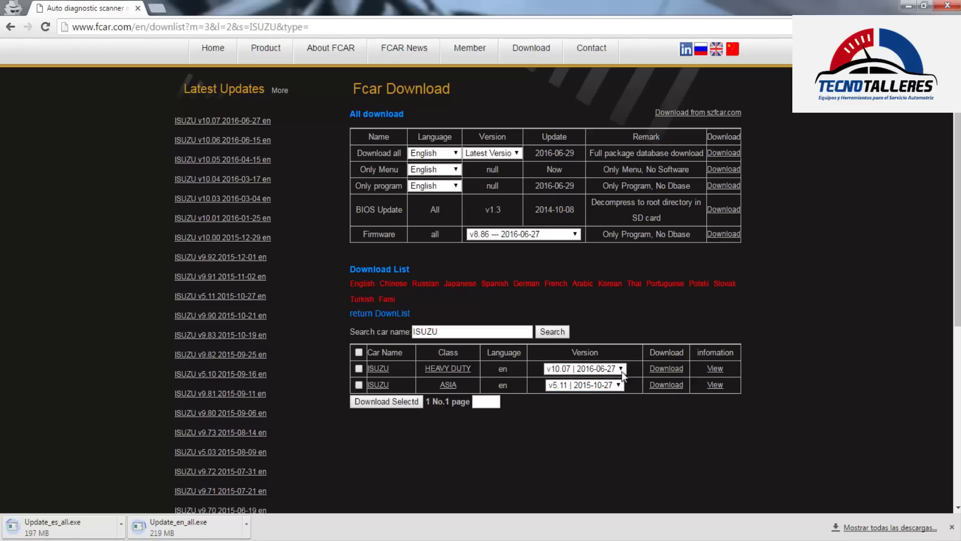
pyautogui.click(622, 370)
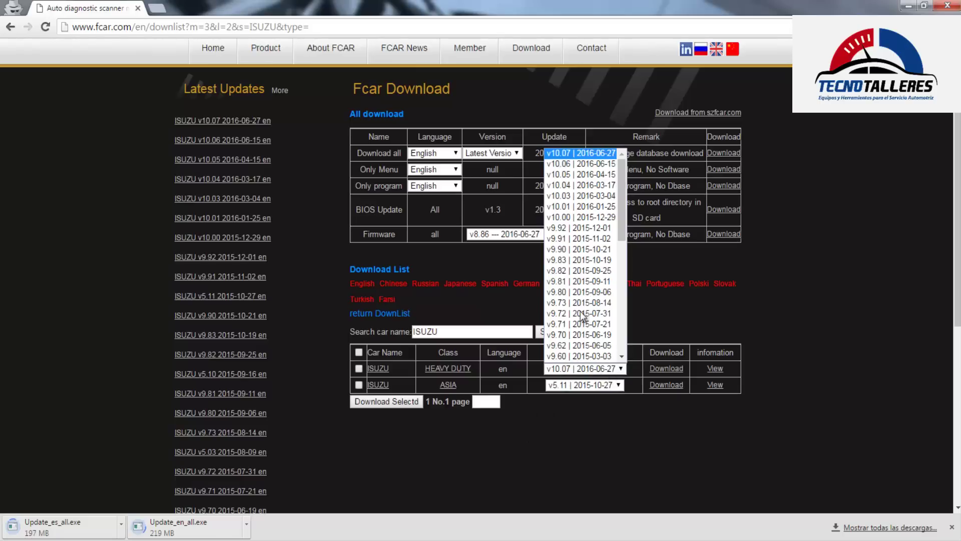
pyautogui.click(564, 206)
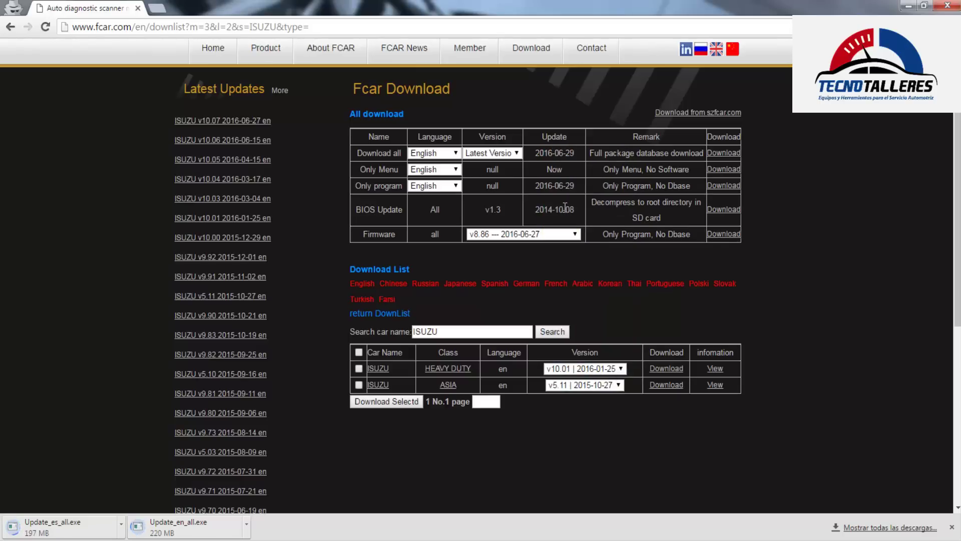
pyautogui.click(666, 368)
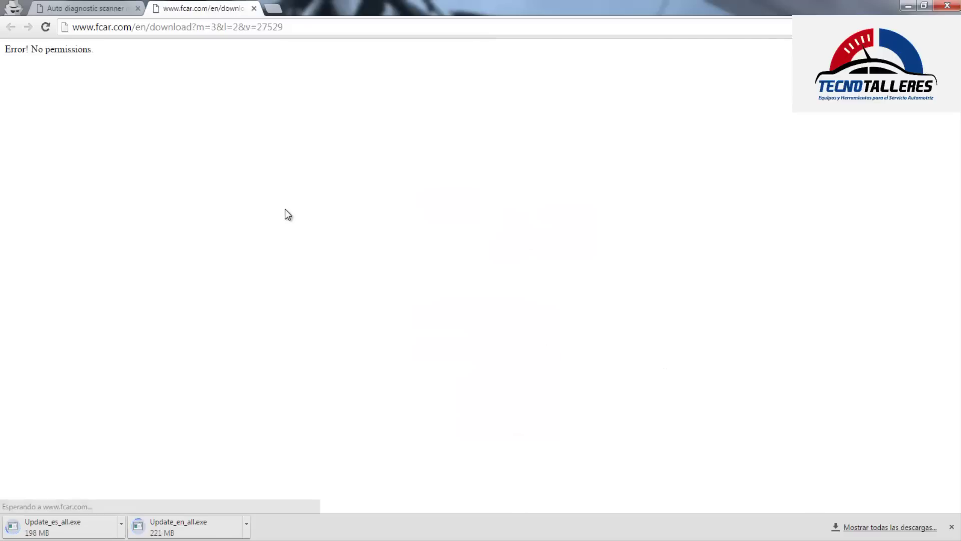
pyautogui.click(254, 9)
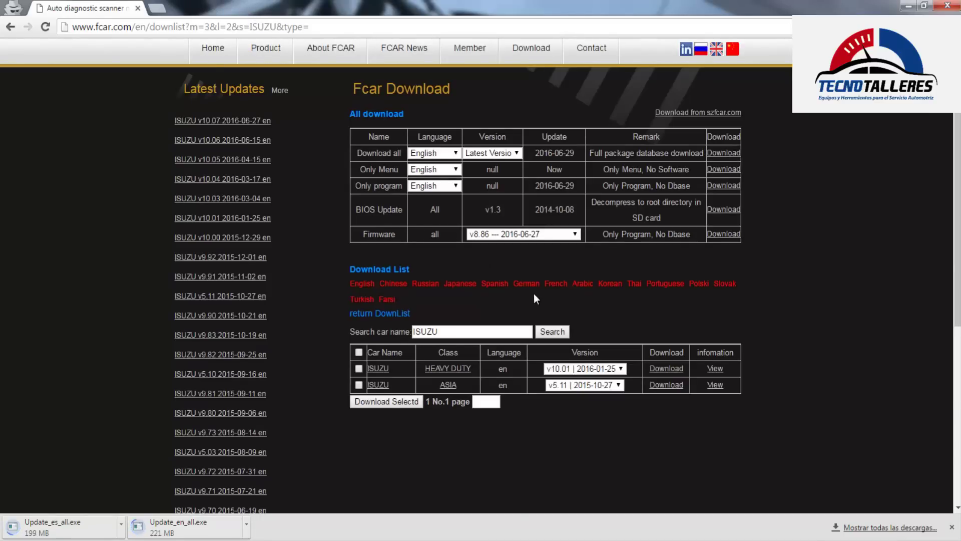
# Set ISUZU ASIA to v5.03 and download its update as Ver_en_select.exe
pyautogui.scroll(2, 450, 315)
pyautogui.scroll(-4, 461, 344)
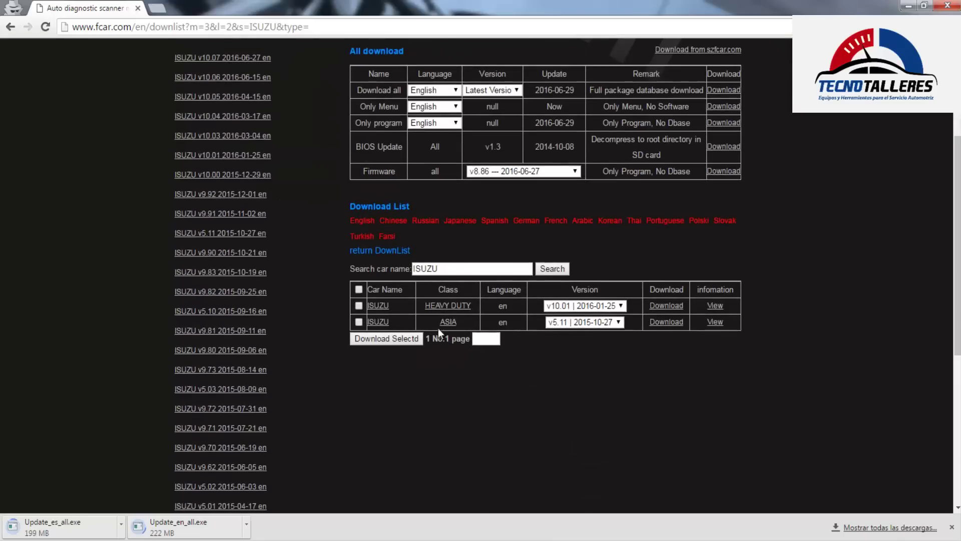
pyautogui.click(590, 322)
pyautogui.click(569, 355)
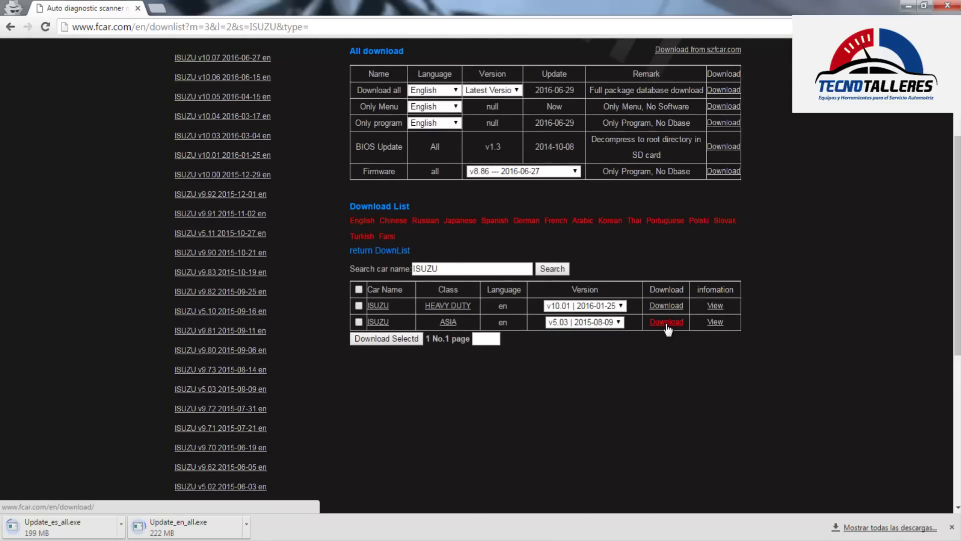
pyautogui.click(665, 323)
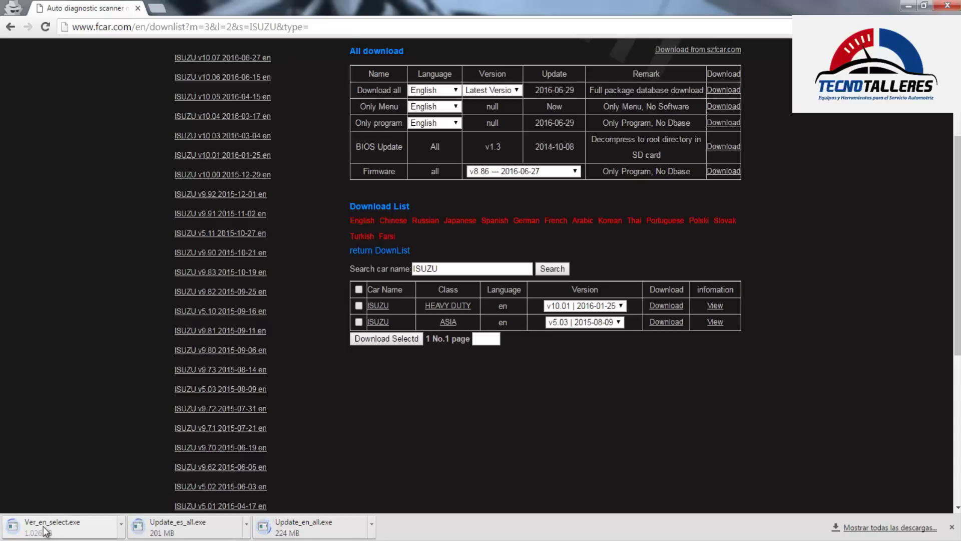
pyautogui.moveTo(342, 322)
pyautogui.mouseDown()
pyautogui.moveTo(445, 320)
pyautogui.moveTo(683, 342)
pyautogui.moveTo(738, 324)
pyautogui.moveTo(357, 323)
pyautogui.mouseUp()
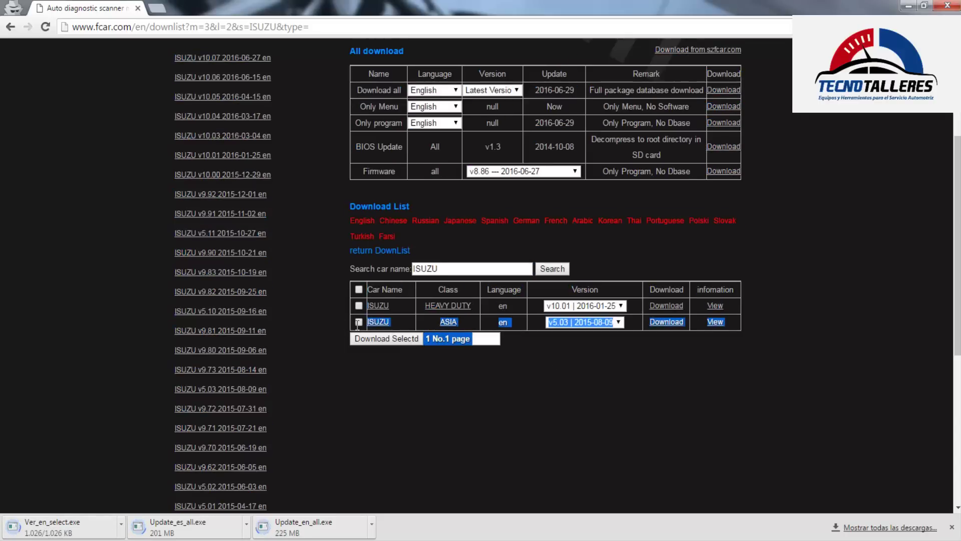
pyautogui.click(395, 398)
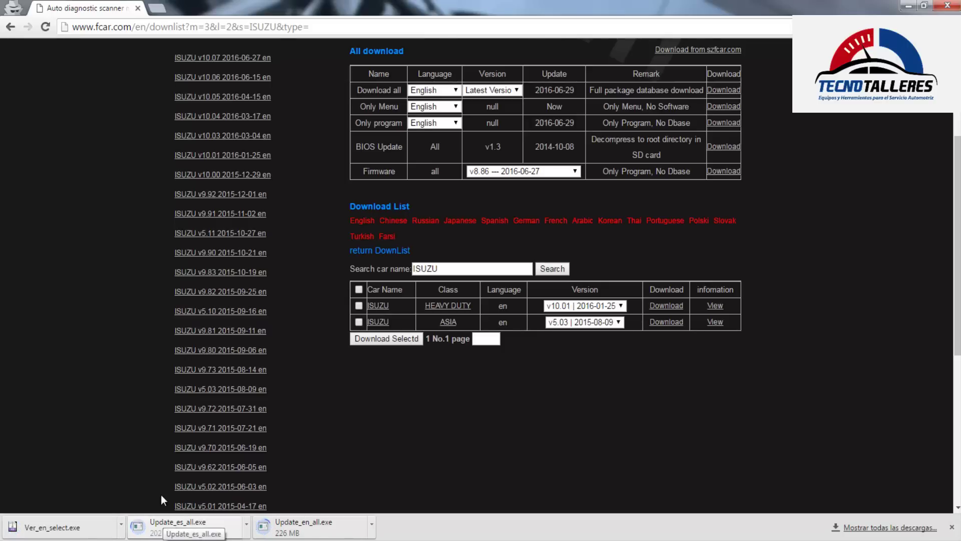
pyautogui.scroll(1, 255, 436)
pyautogui.scroll(1, 256, 437)
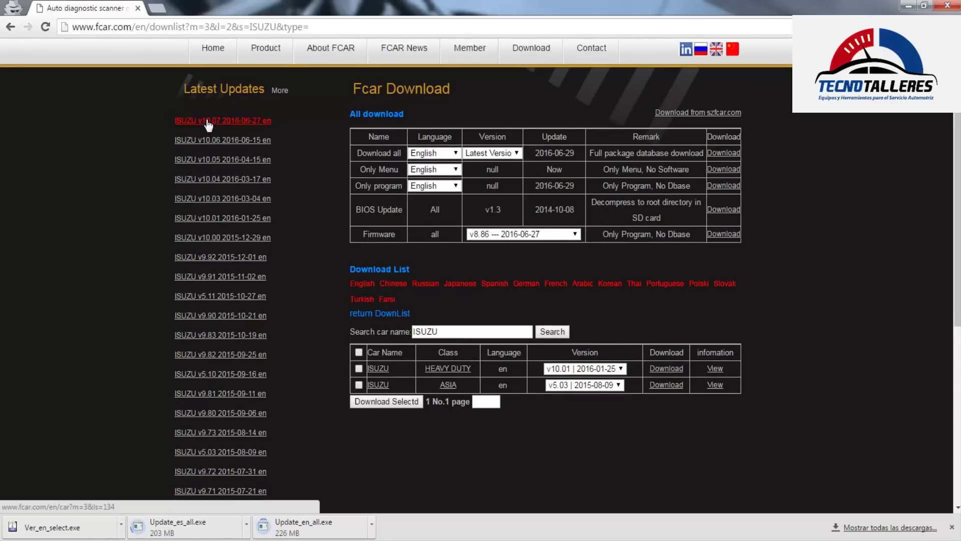
pyautogui.scroll(-1, 217, 200)
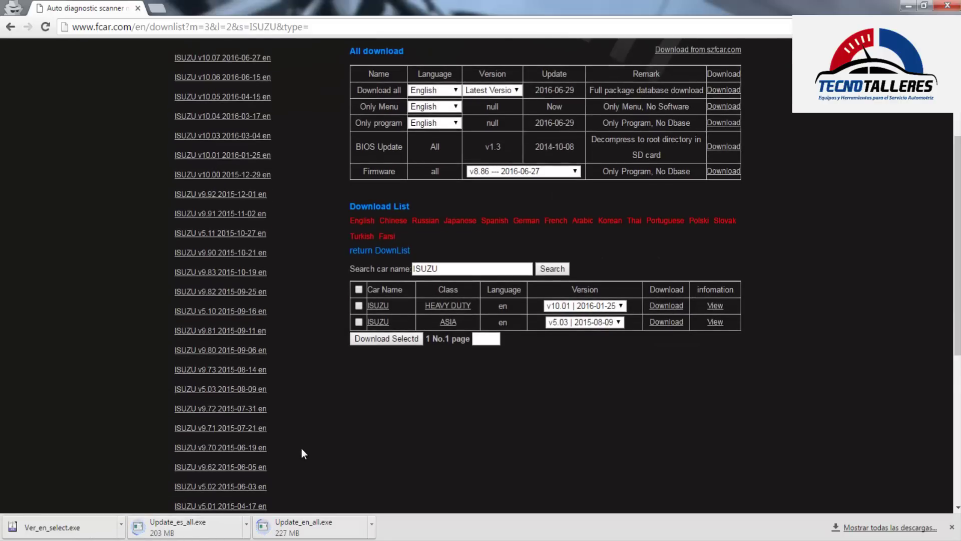
pyautogui.scroll(1, 301, 449)
pyautogui.scroll(-1, 302, 454)
pyautogui.scroll(-1, 302, 449)
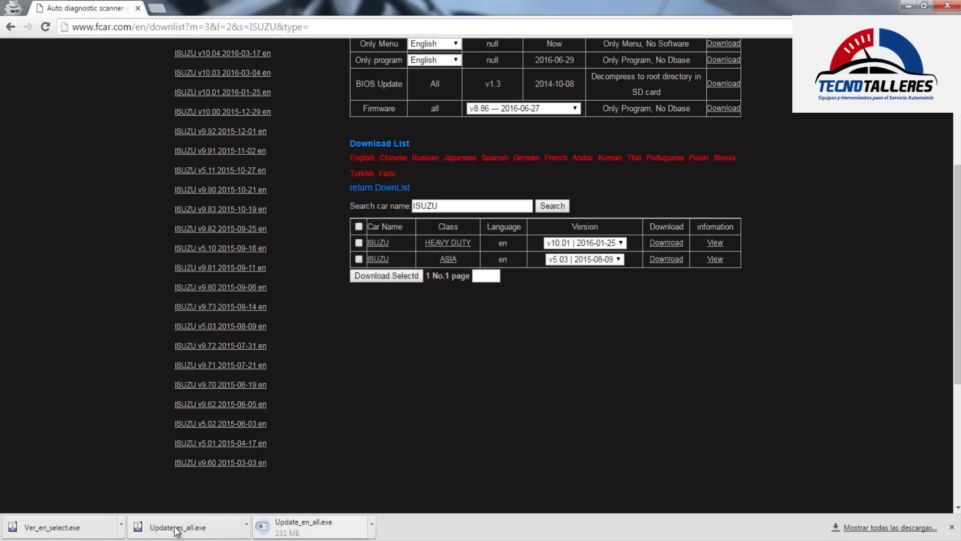
pyautogui.click(121, 526)
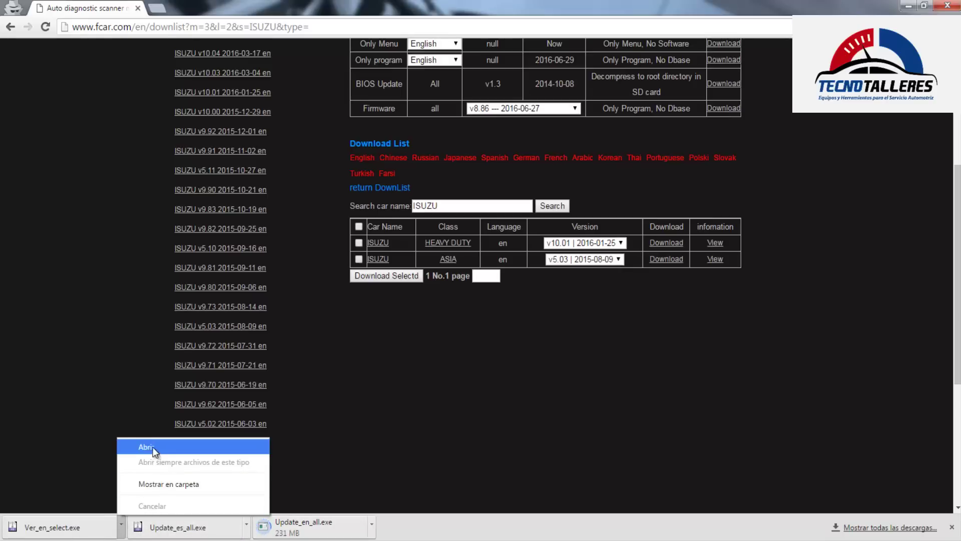
pyautogui.click(64, 410)
pyautogui.rightClick(104, 529)
pyautogui.click(45, 402)
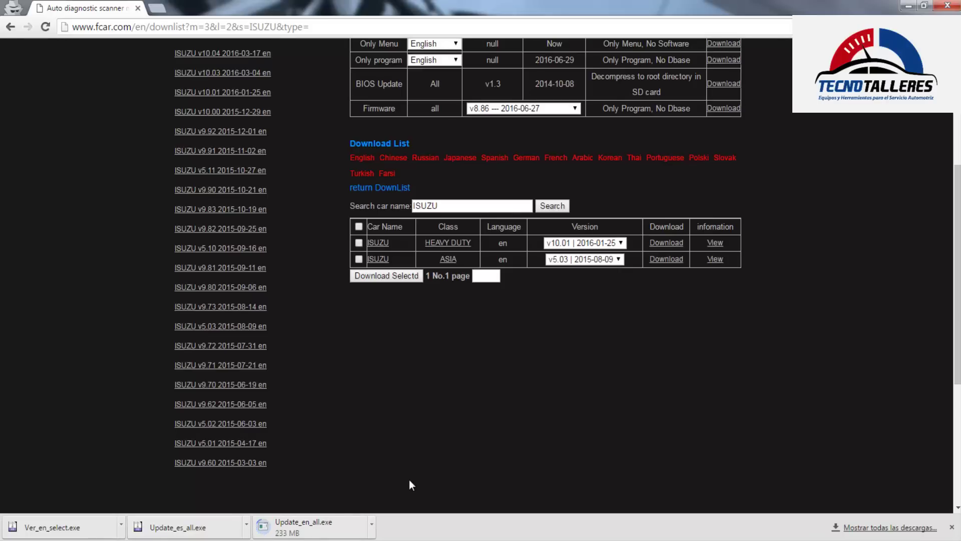
pyautogui.scroll(3, 410, 481)
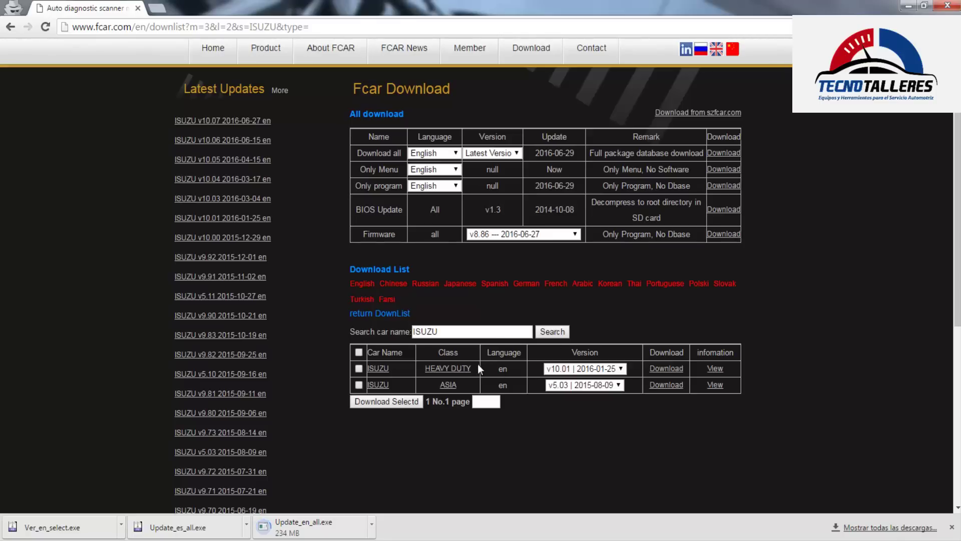
# Replace ISUZU with Hyundai in the car name search and run it
pyautogui.moveTo(439, 332); pyautogui.dragTo(420, 334)
pyautogui.write('HUY')
pyautogui.press('BackSpace')
pyautogui.press('BackSpace')
pyautogui.press('Down')
pyautogui.press('Return')
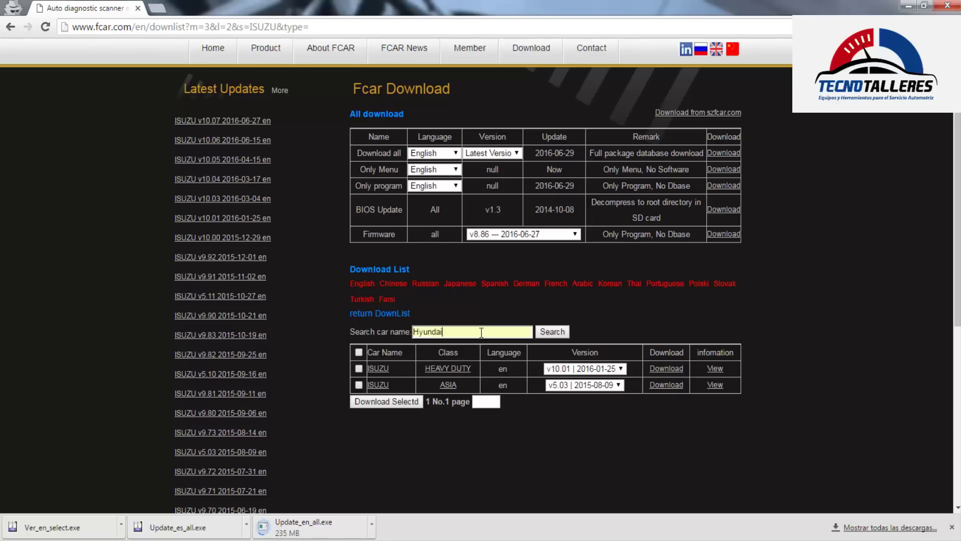
pyautogui.press('Return')
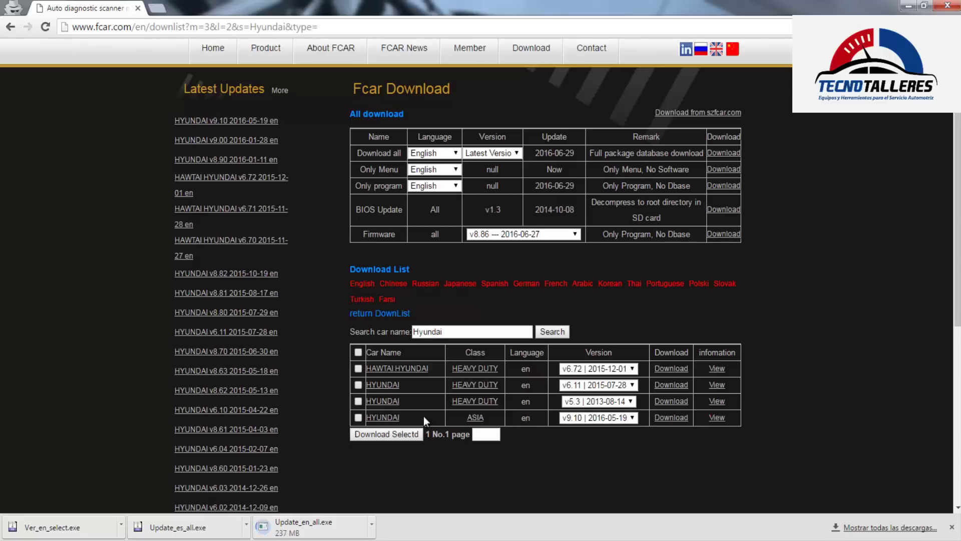
# Open the ASIA Hyundai update log and highlight the V9.10 new models and added functions notes
pyautogui.click(719, 418)
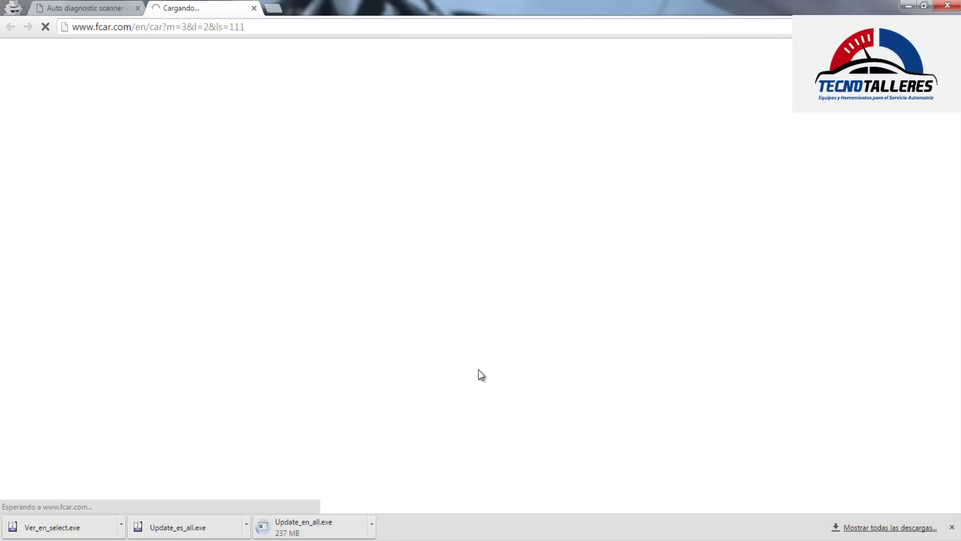
pyautogui.scroll(-3, 484, 309)
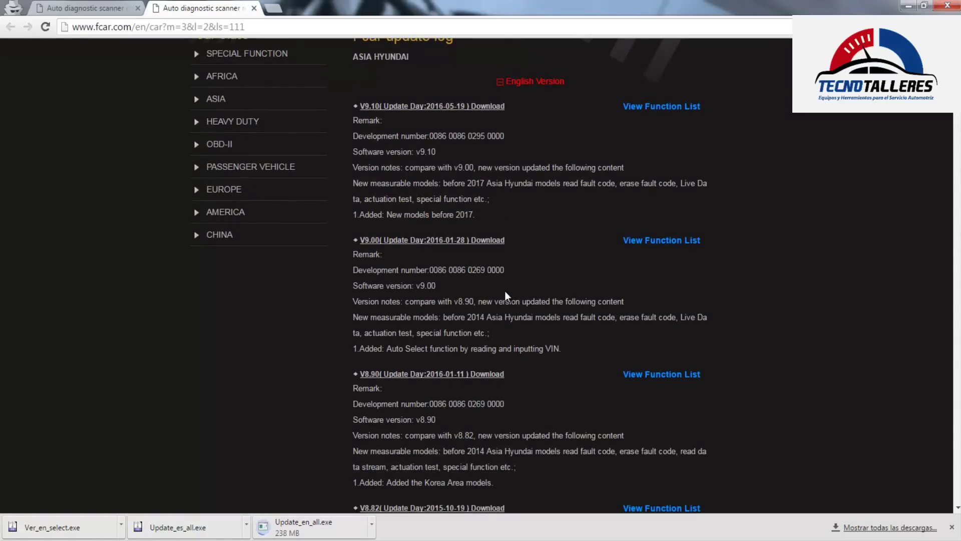
pyautogui.scroll(-3, 460, 323)
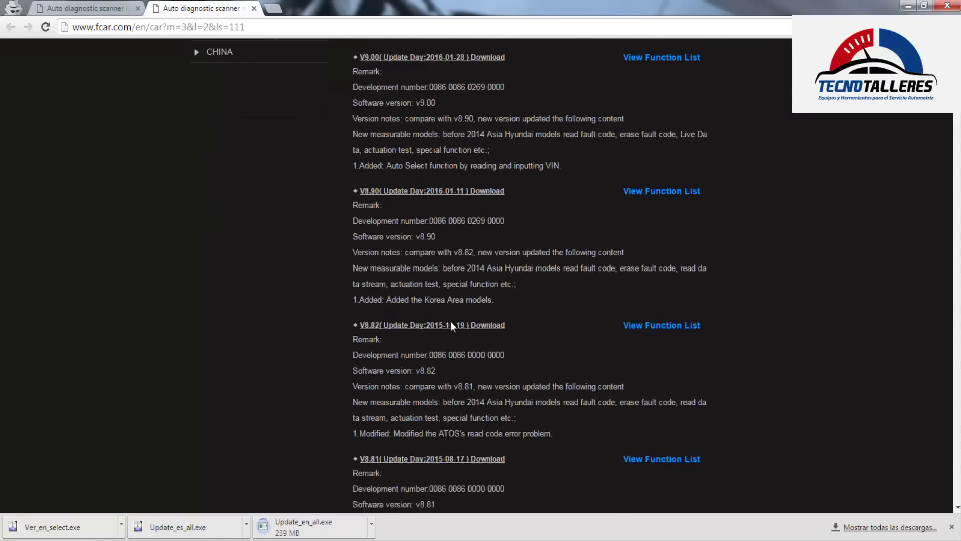
pyautogui.scroll(5, 414, 335)
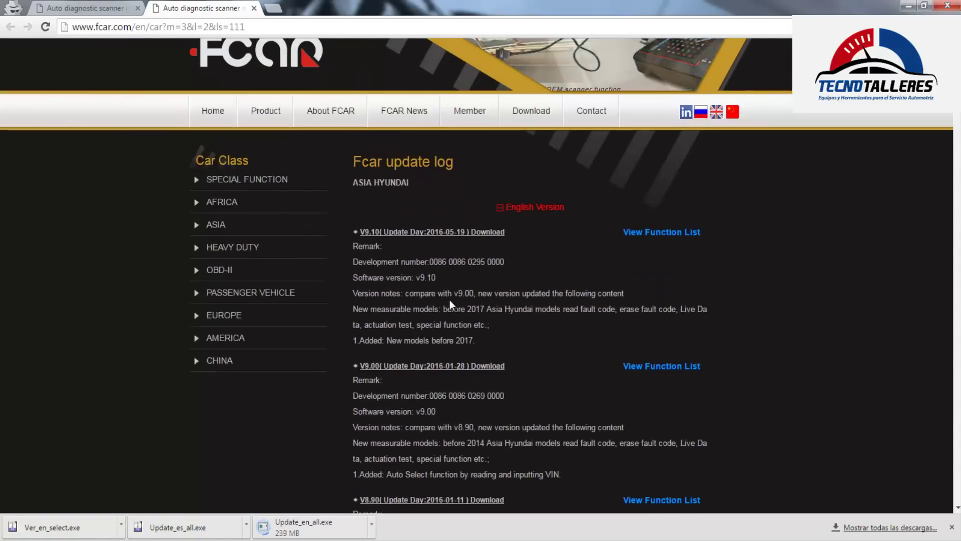
pyautogui.moveTo(484, 342); pyautogui.dragTo(527, 313)
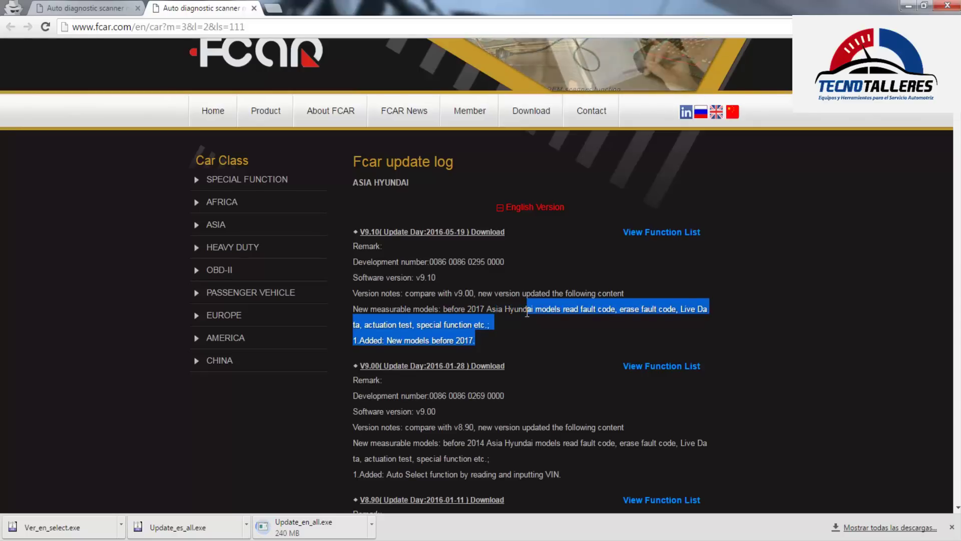
pyautogui.click(551, 326)
pyautogui.moveTo(613, 307); pyautogui.dragTo(473, 342)
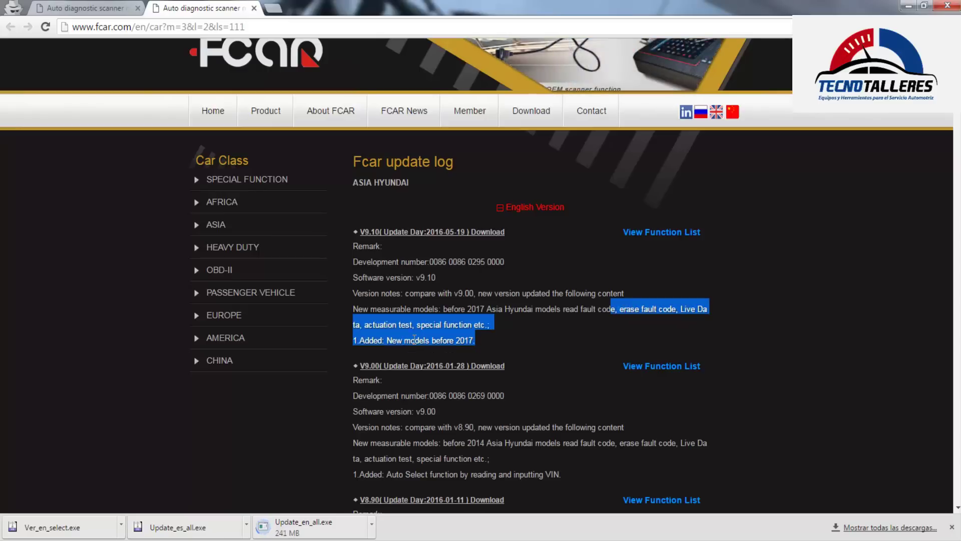
pyautogui.click(490, 340)
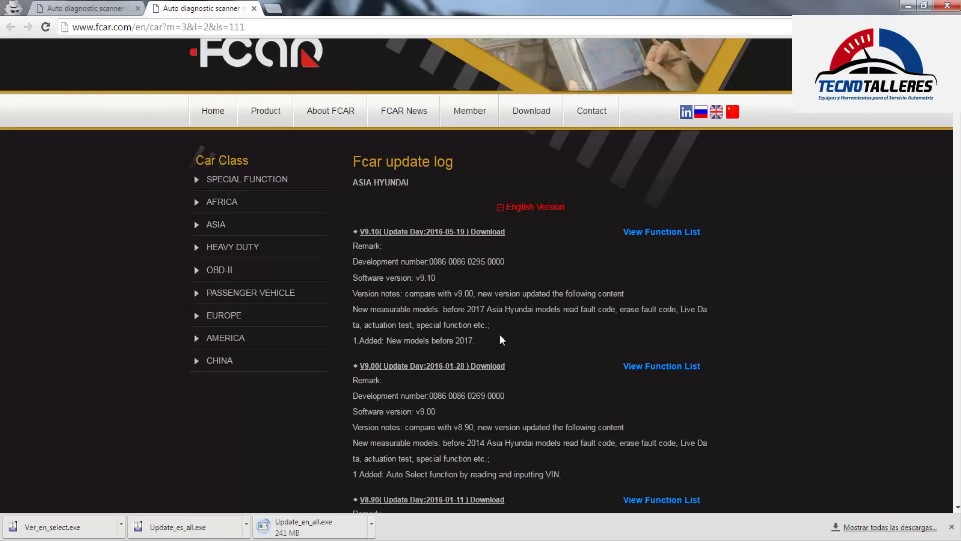
pyautogui.moveTo(491, 305); pyautogui.dragTo(517, 307)
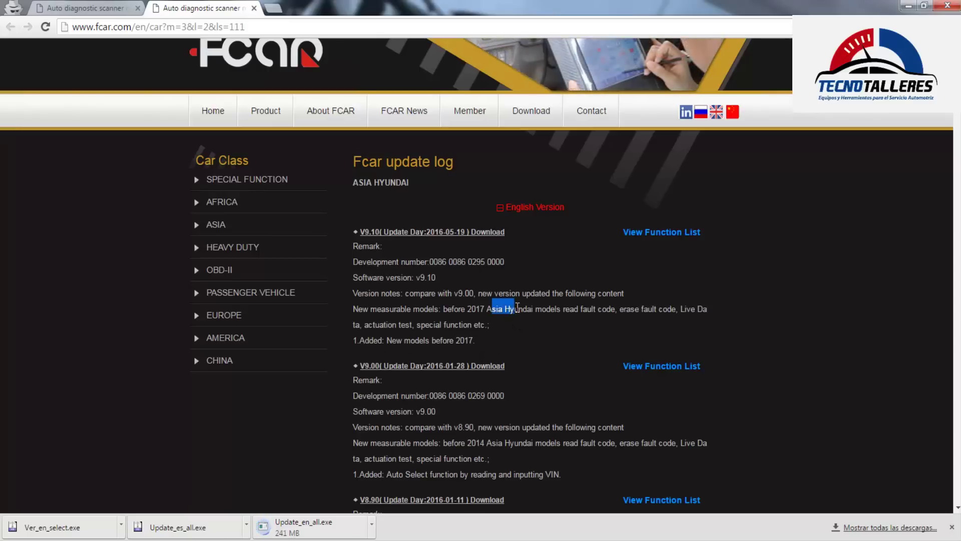
pyautogui.click(559, 326)
pyautogui.click(642, 232)
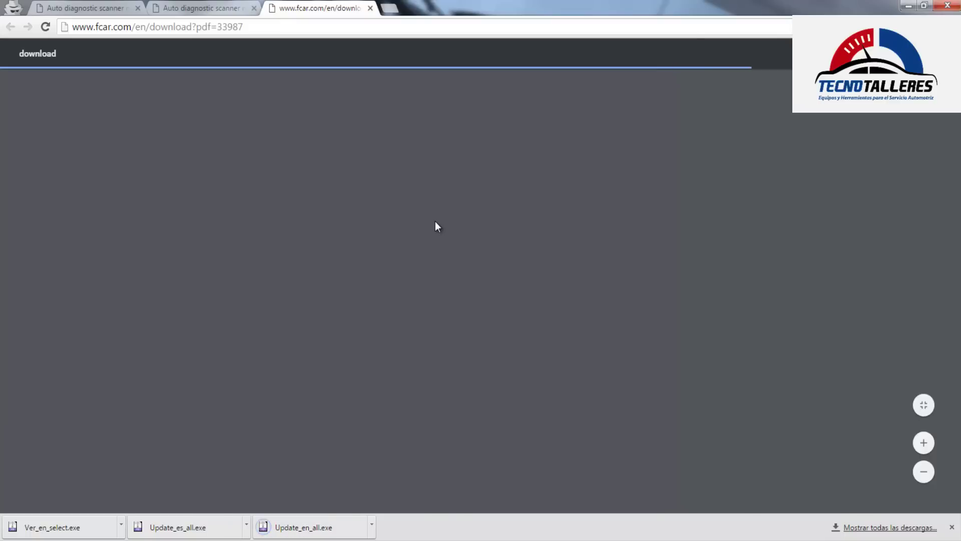
pyautogui.scroll(-3, 390, 269)
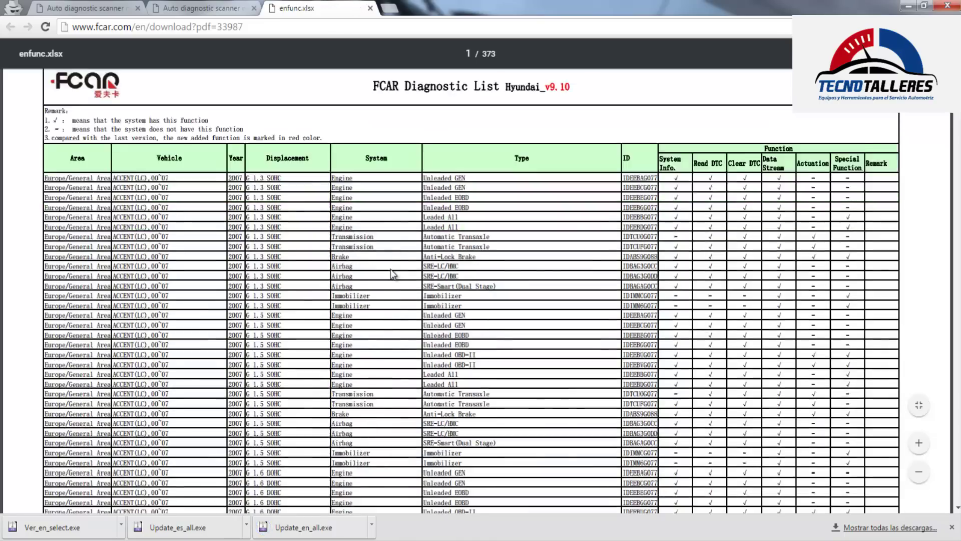
pyautogui.scroll(3, 175, 255)
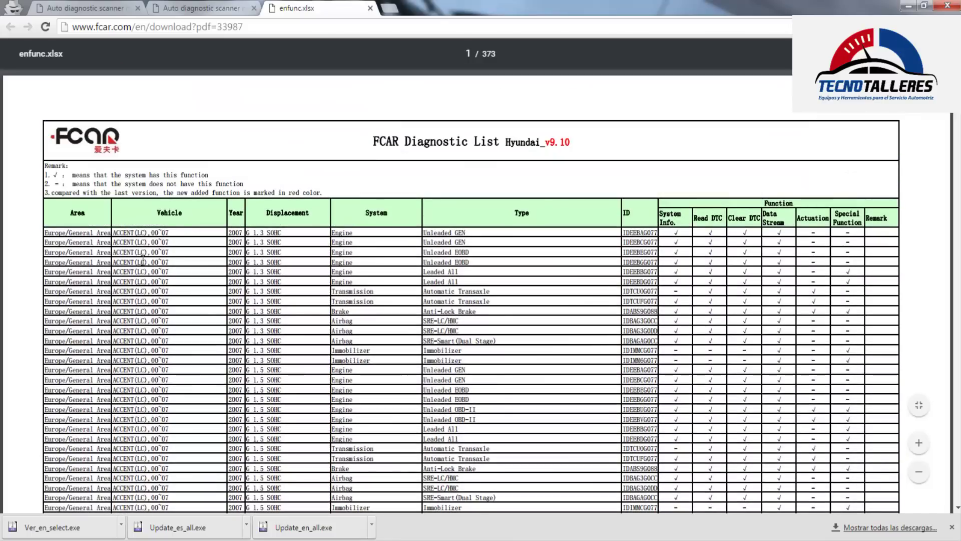
pyautogui.scroll(-3, 155, 258)
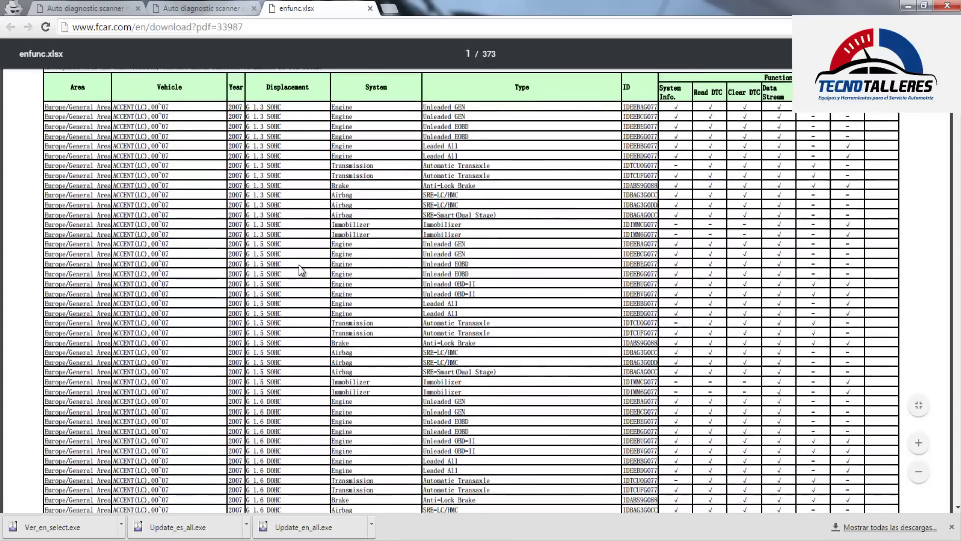
pyautogui.scroll(3, 299, 265)
pyautogui.scroll(-3, 299, 265)
pyautogui.scroll(3, 295, 265)
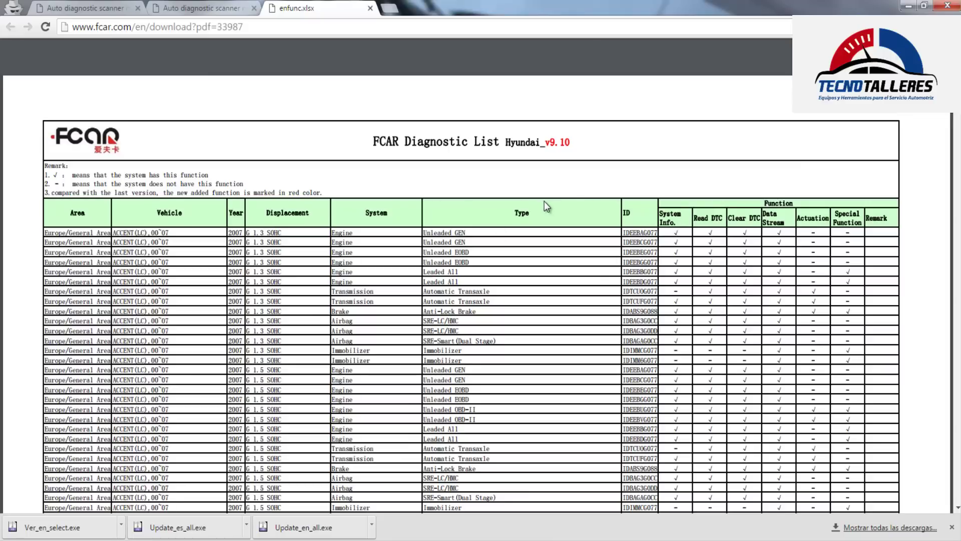
pyautogui.scroll(-3, 149, 275)
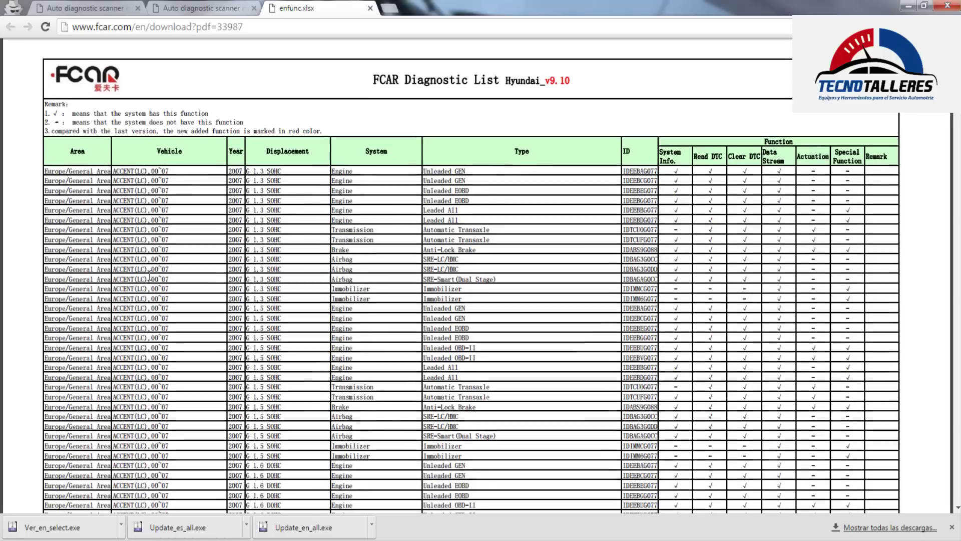
pyautogui.moveTo(54, 173); pyautogui.dragTo(809, 174)
pyautogui.scroll(3, 676, 224)
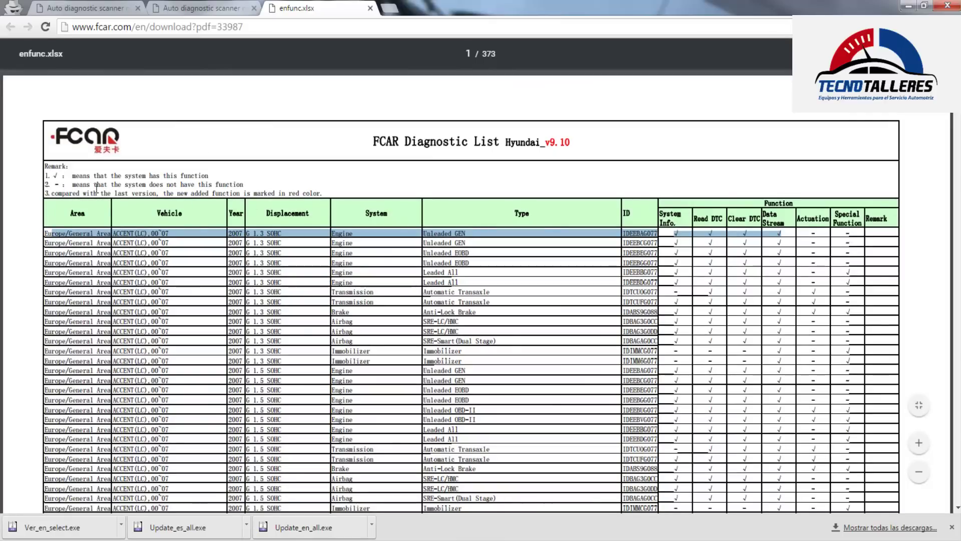
pyautogui.click(784, 252)
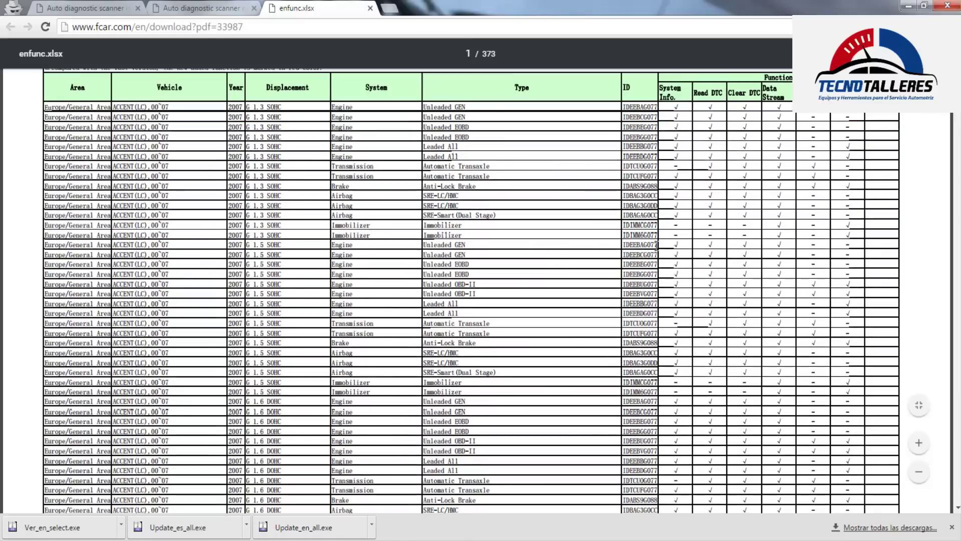
pyautogui.scroll(-2, 643, 242)
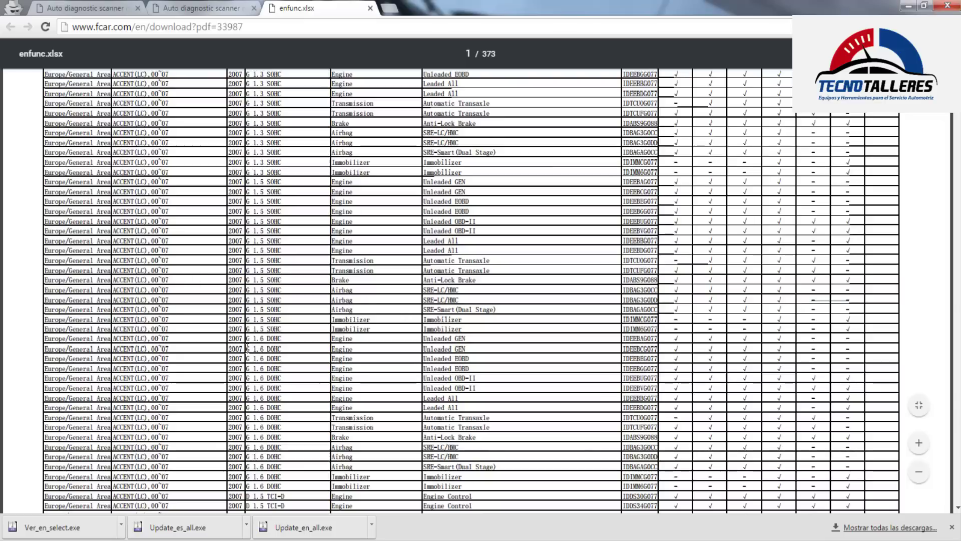
pyautogui.scroll(-15, 143, 333)
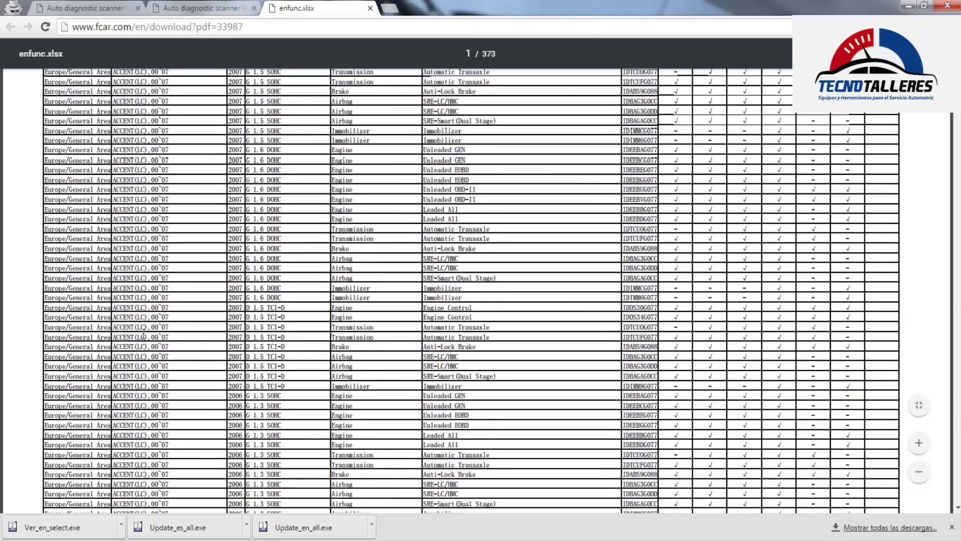
pyautogui.scroll(-15, 166, 345)
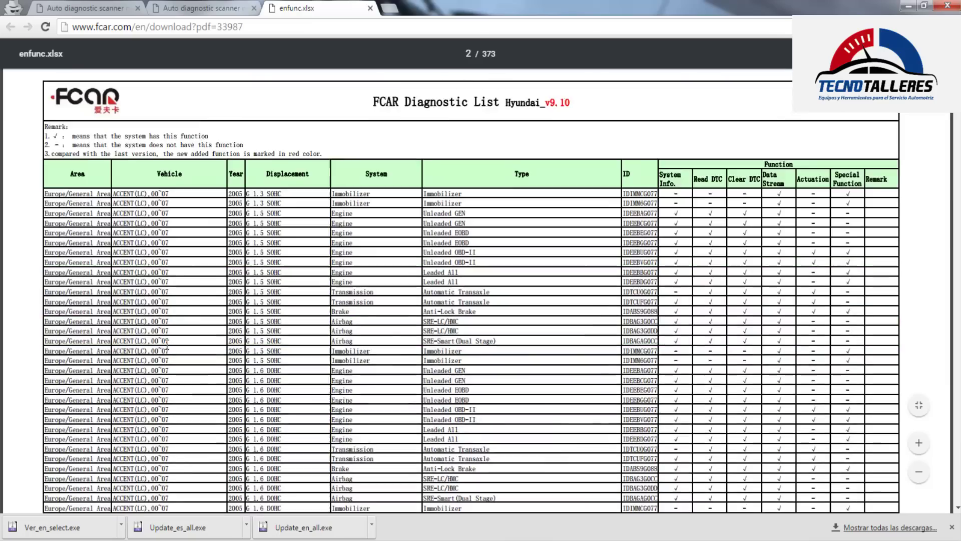
pyautogui.scroll(-15, 166, 345)
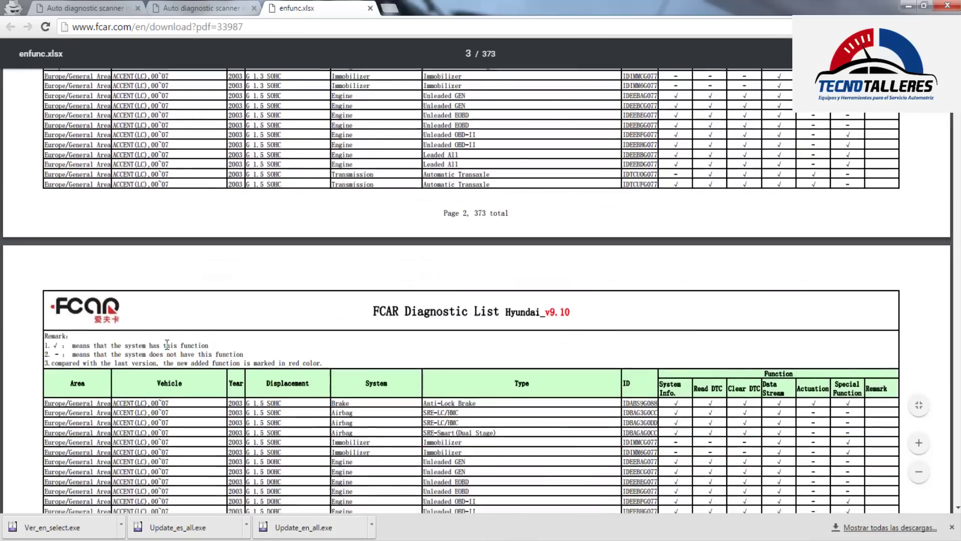
pyautogui.scroll(-15, 166, 345)
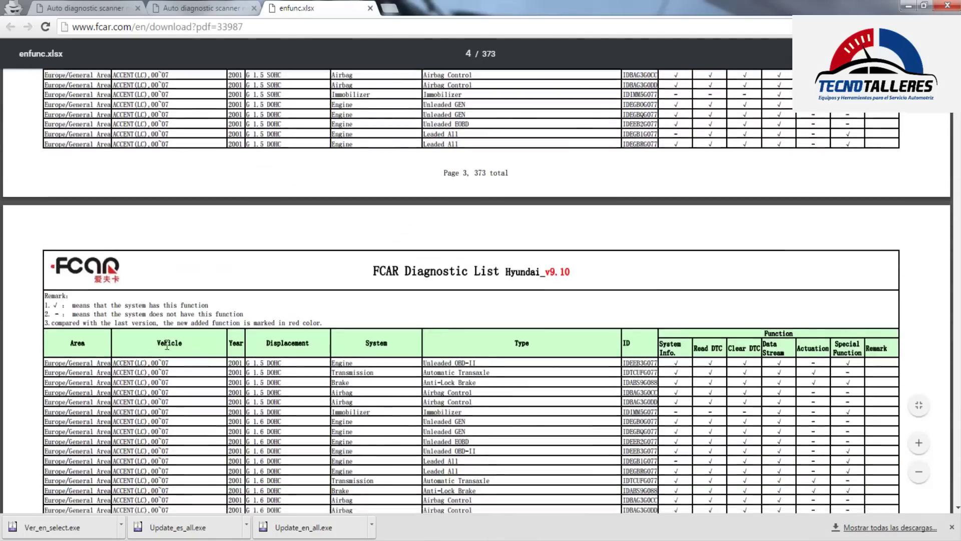
pyautogui.scroll(-15, 166, 346)
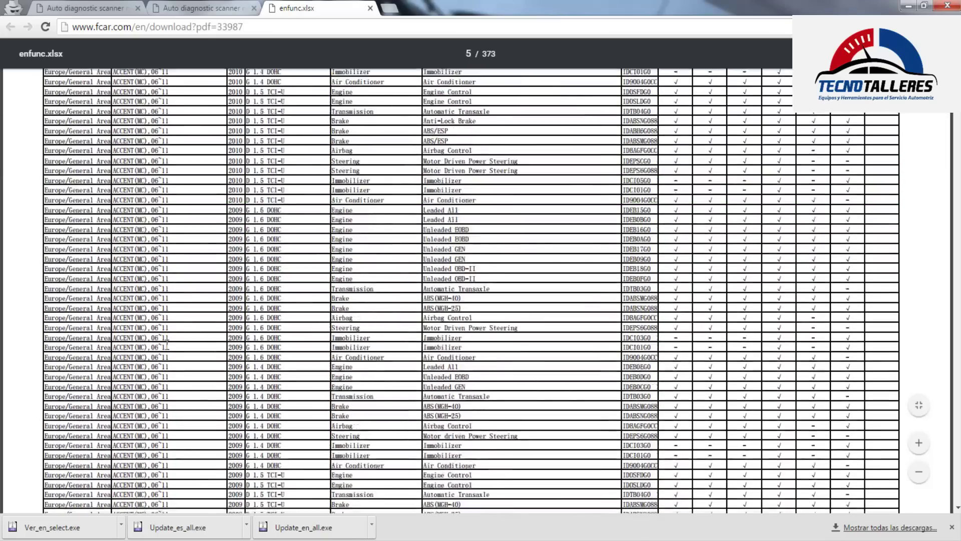
pyautogui.scroll(-15, 167, 346)
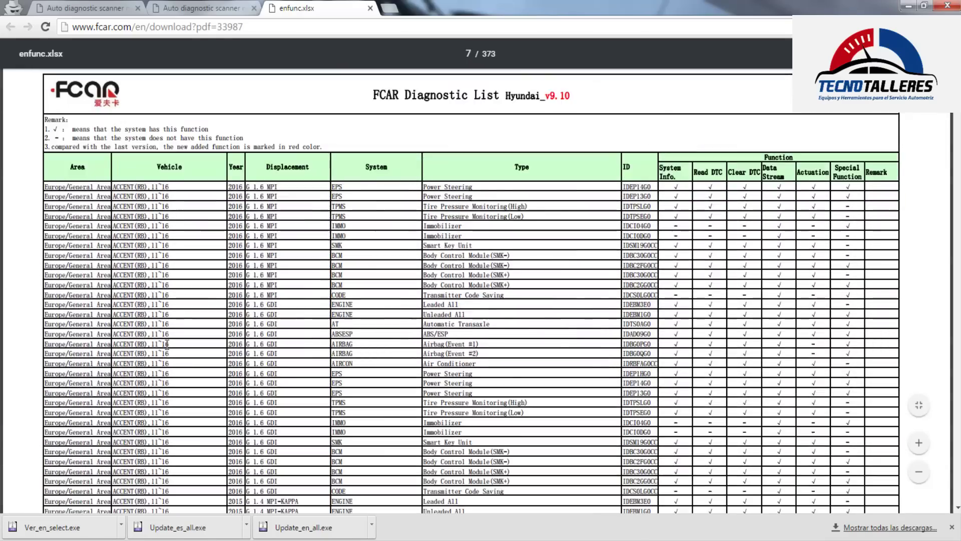
pyautogui.scroll(-15, 167, 345)
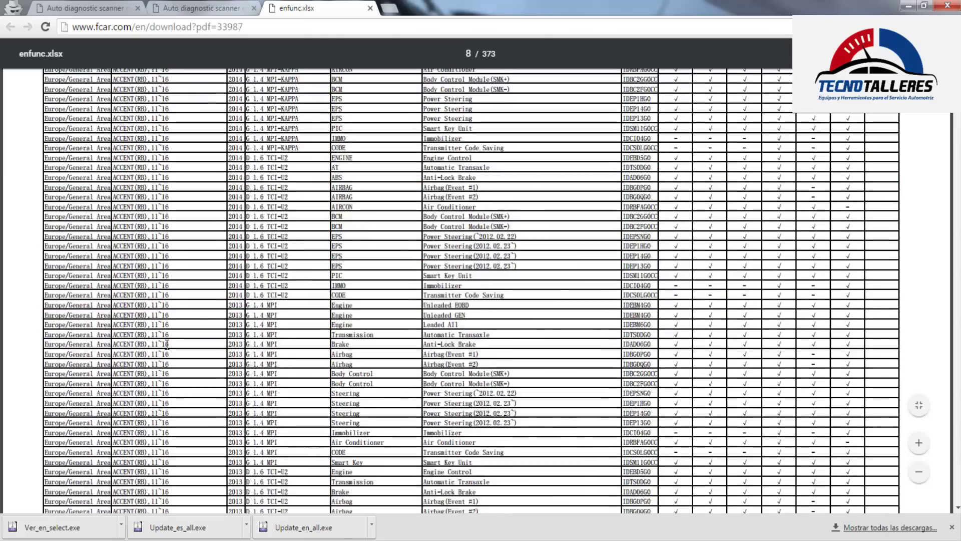
pyautogui.scroll(-15, 167, 345)
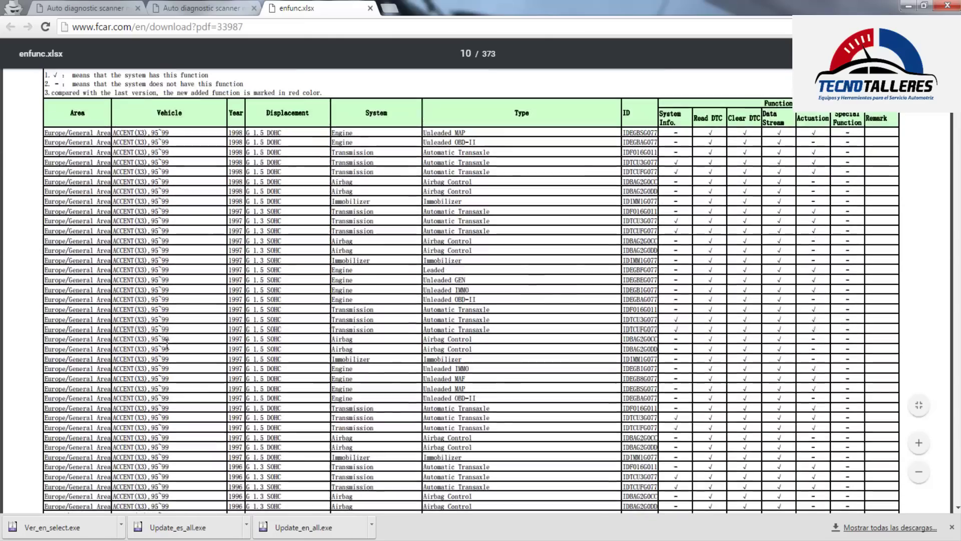
pyautogui.scroll(6, 167, 345)
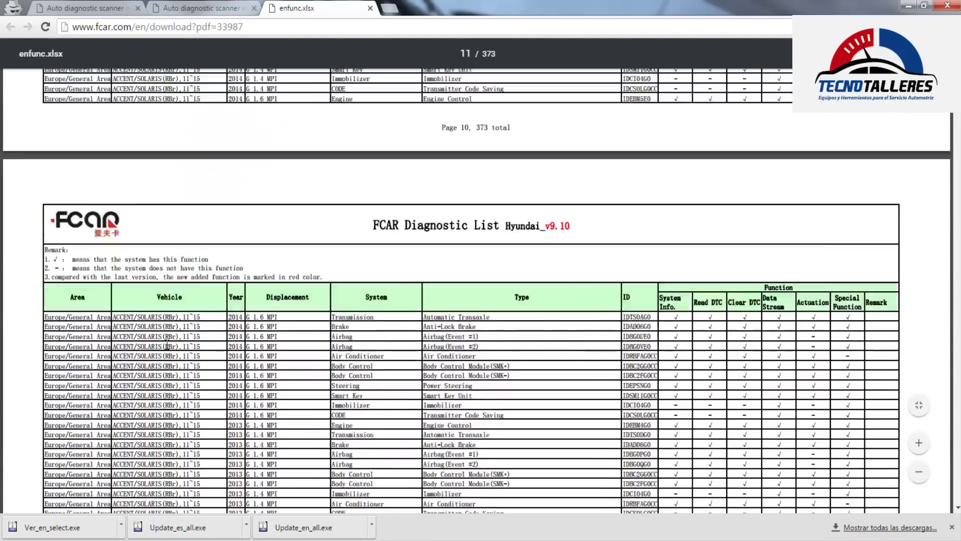
pyautogui.scroll(-15, 167, 345)
pyautogui.scroll(-6, 167, 344)
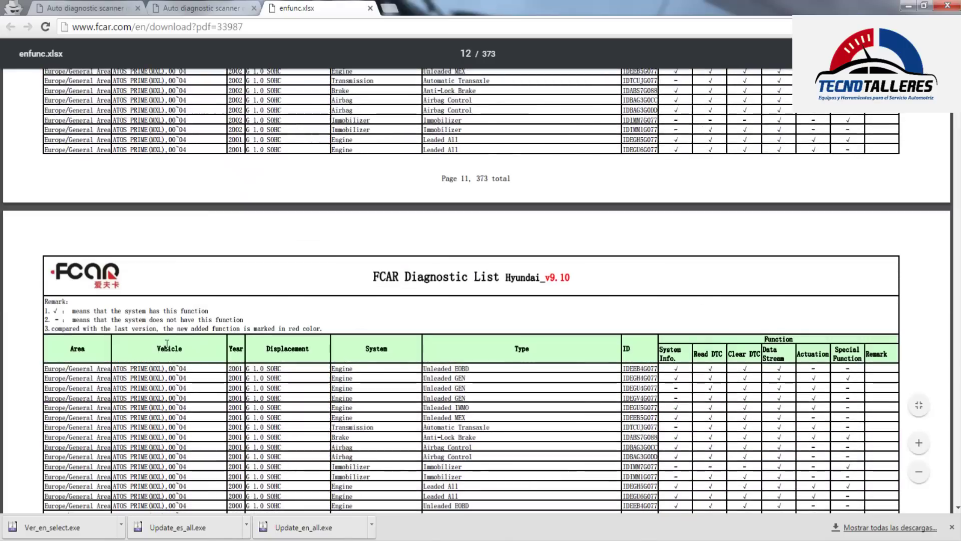
pyautogui.scroll(-16, 193, 344)
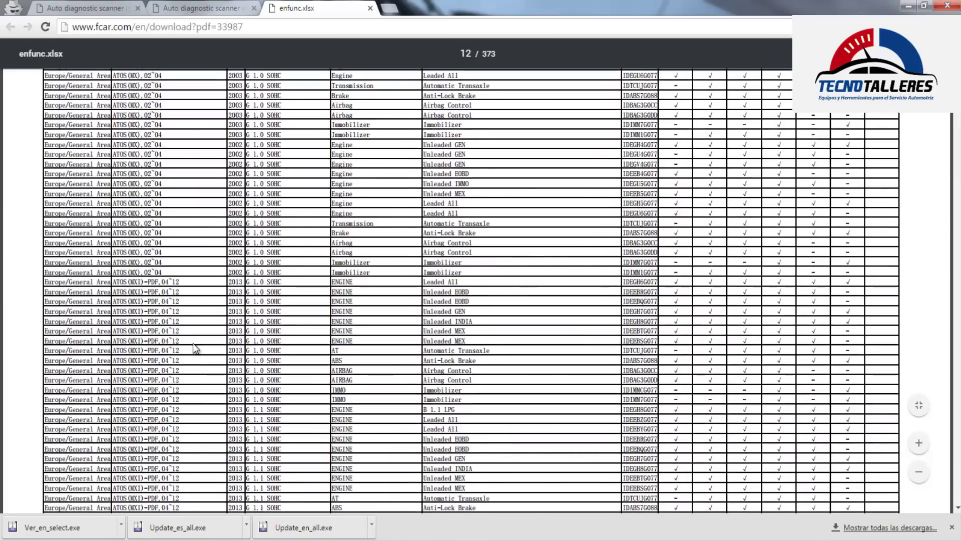
pyautogui.scroll(-15, 193, 343)
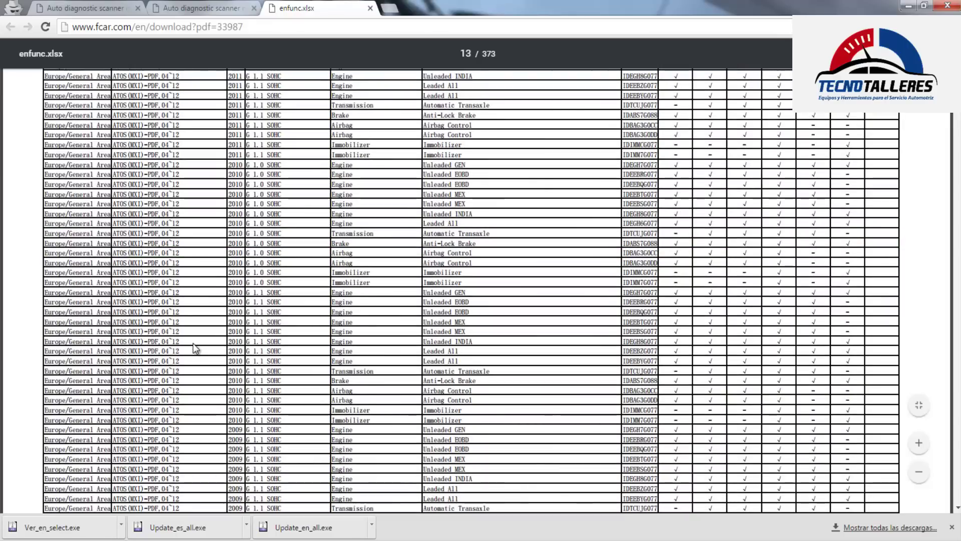
pyautogui.scroll(-15, 193, 343)
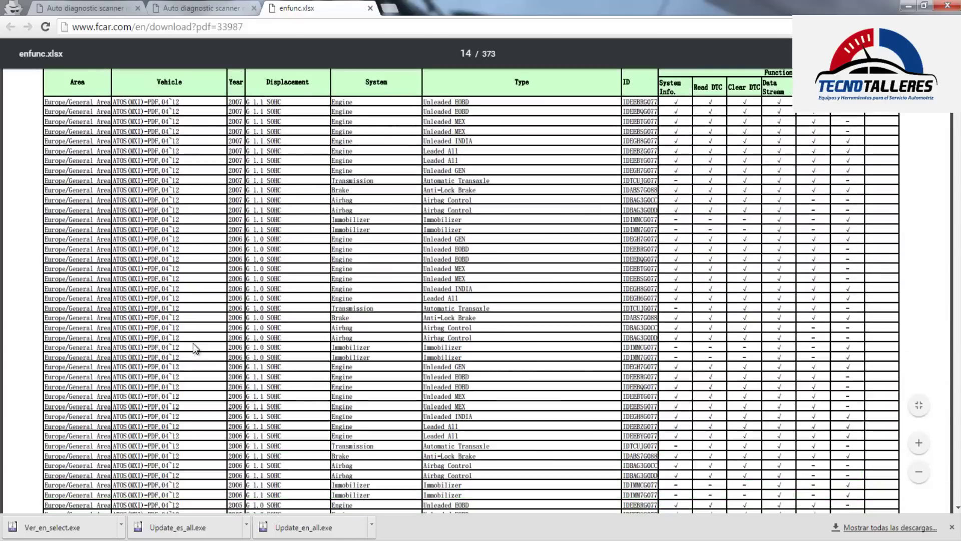
pyautogui.scroll(-10, 193, 344)
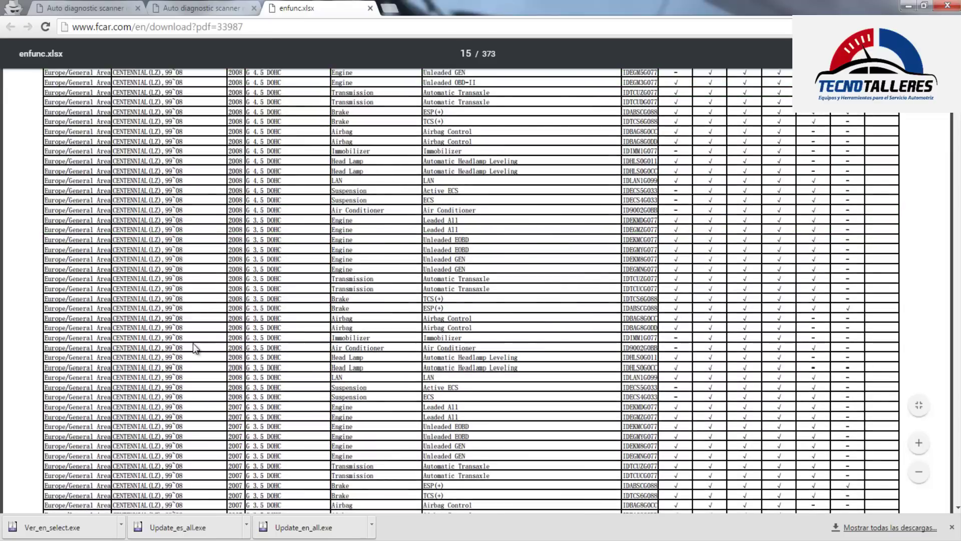
pyautogui.scroll(-15, 190, 337)
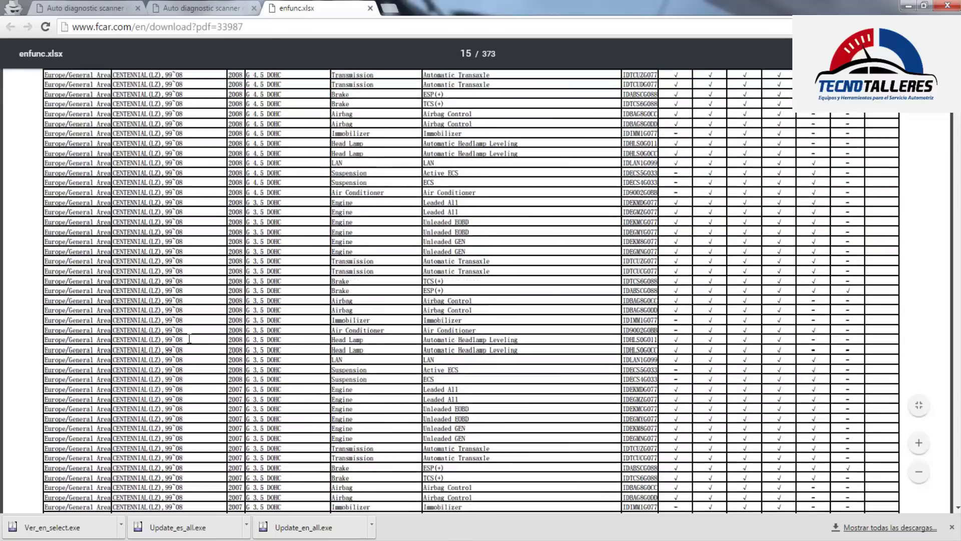
pyautogui.scroll(-15, 190, 337)
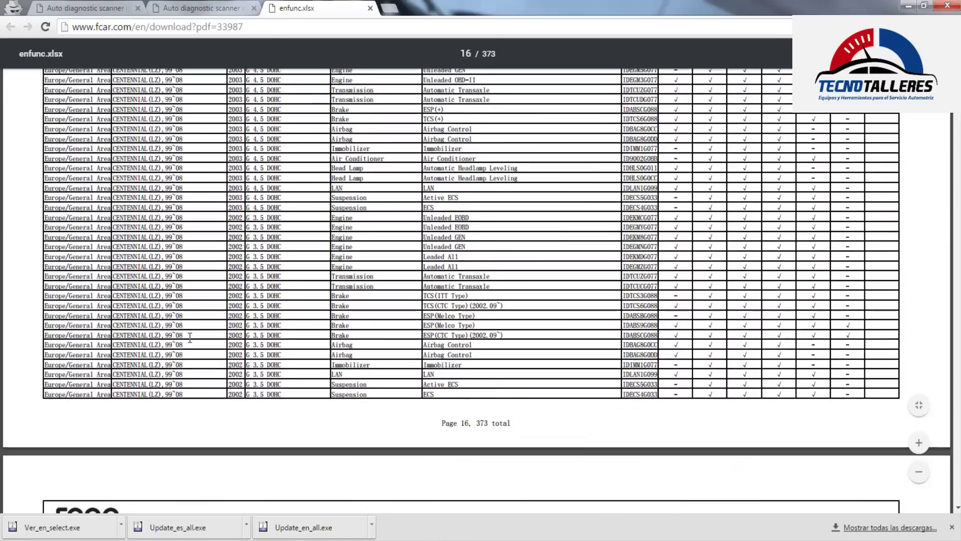
pyautogui.scroll(-15, 190, 337)
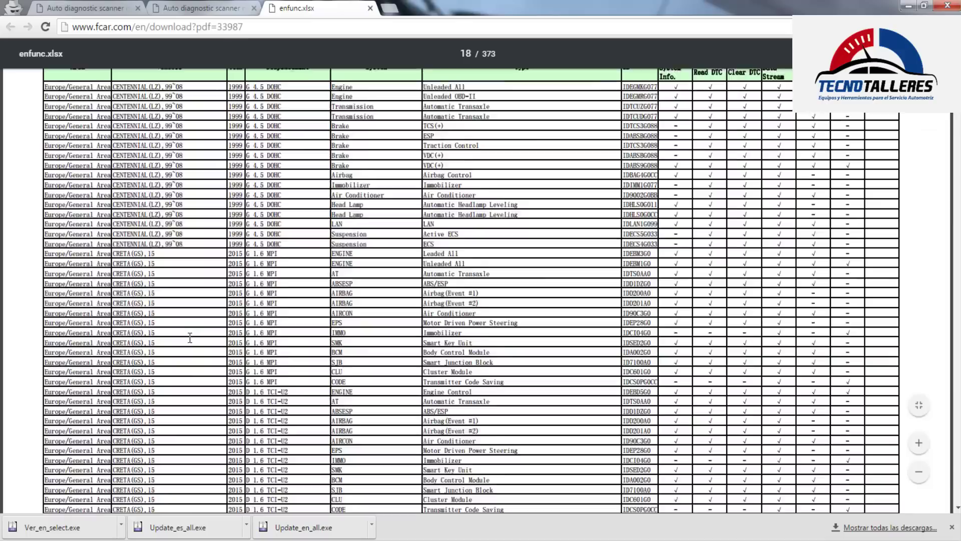
pyautogui.scroll(4, 190, 336)
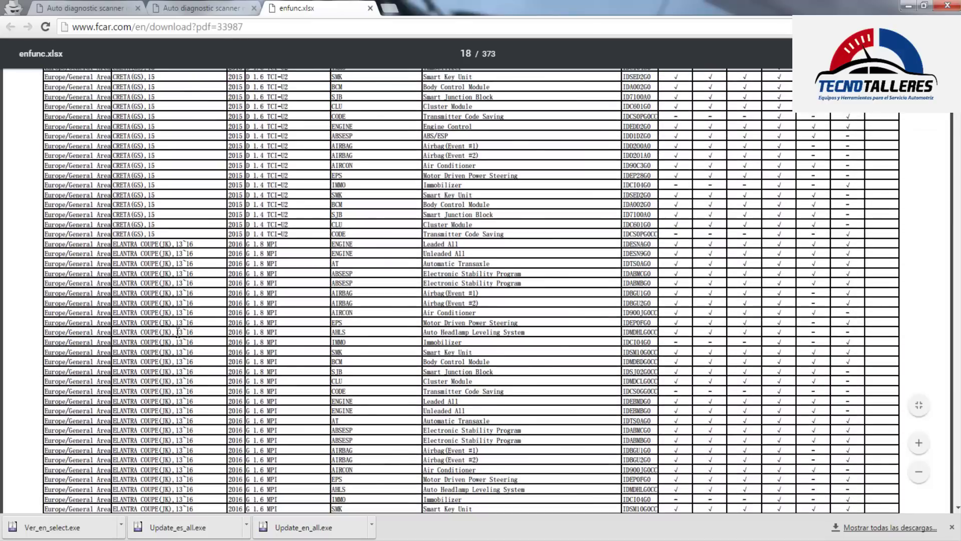
pyautogui.scroll(-12, 152, 337)
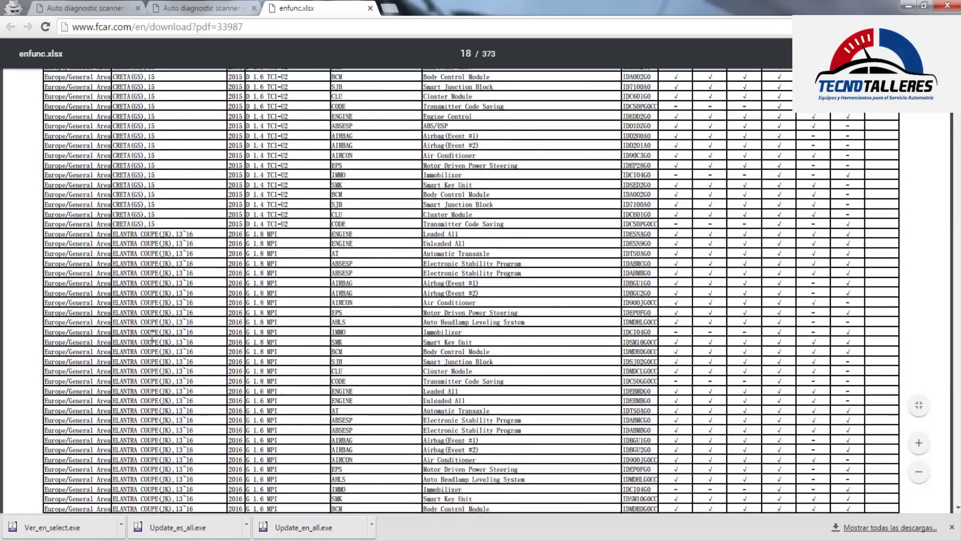
pyautogui.scroll(-20, 159, 334)
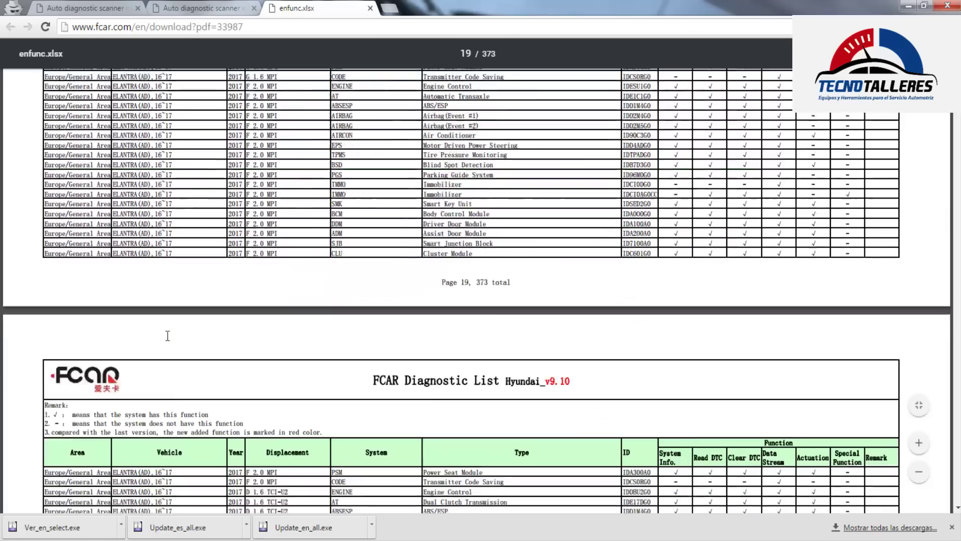
pyautogui.scroll(-10, 168, 336)
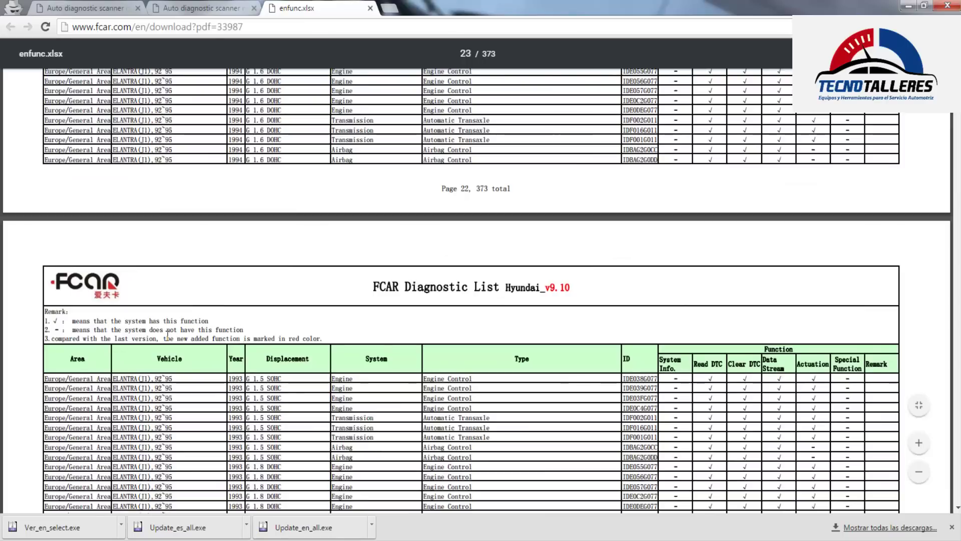
pyautogui.scroll(-8, 168, 336)
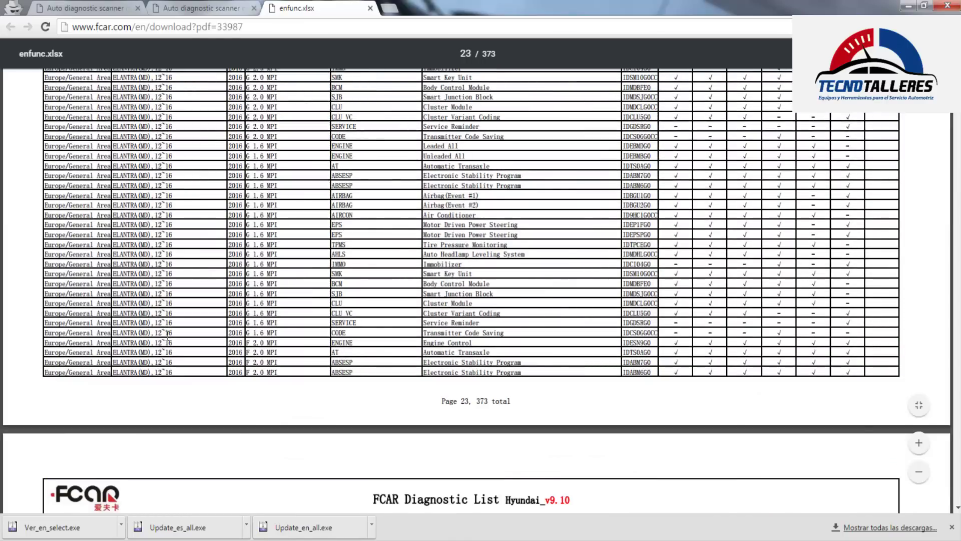
pyautogui.scroll(-10, 167, 336)
pyautogui.scroll(-7, 167, 335)
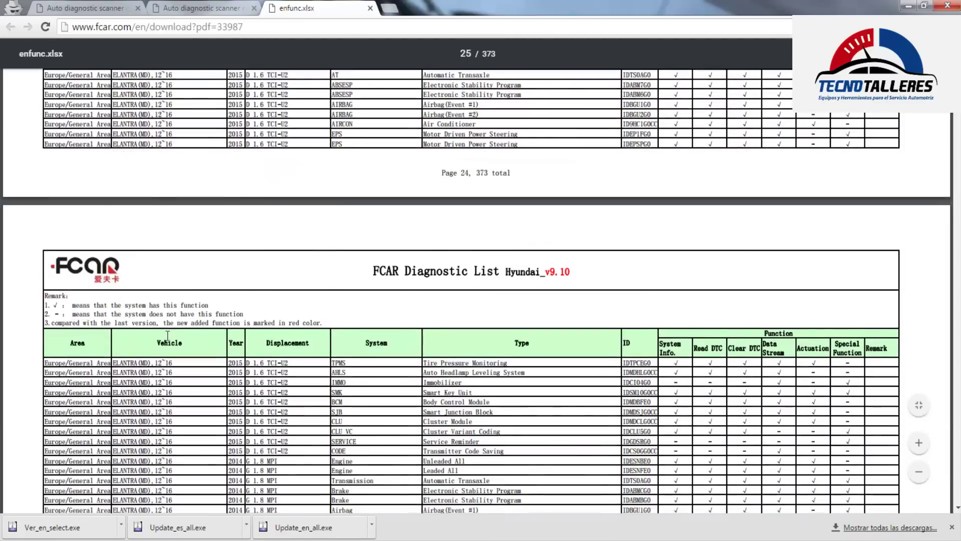
pyautogui.scroll(-12, 168, 336)
pyautogui.scroll(-20, 168, 335)
pyautogui.scroll(-15, 187, 353)
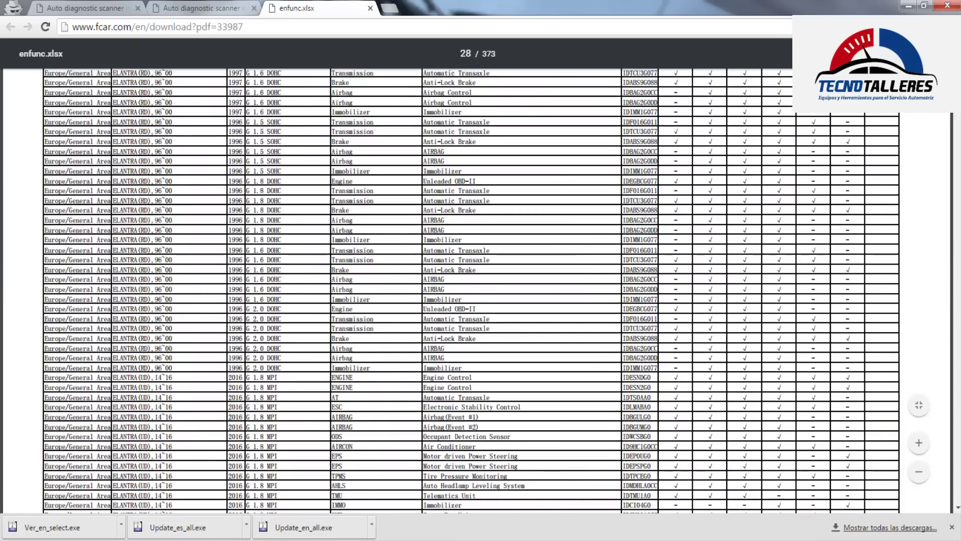
pyautogui.scroll(-20, 186, 352)
pyautogui.scroll(-20, 470, 276)
pyautogui.scroll(-20, 470, 275)
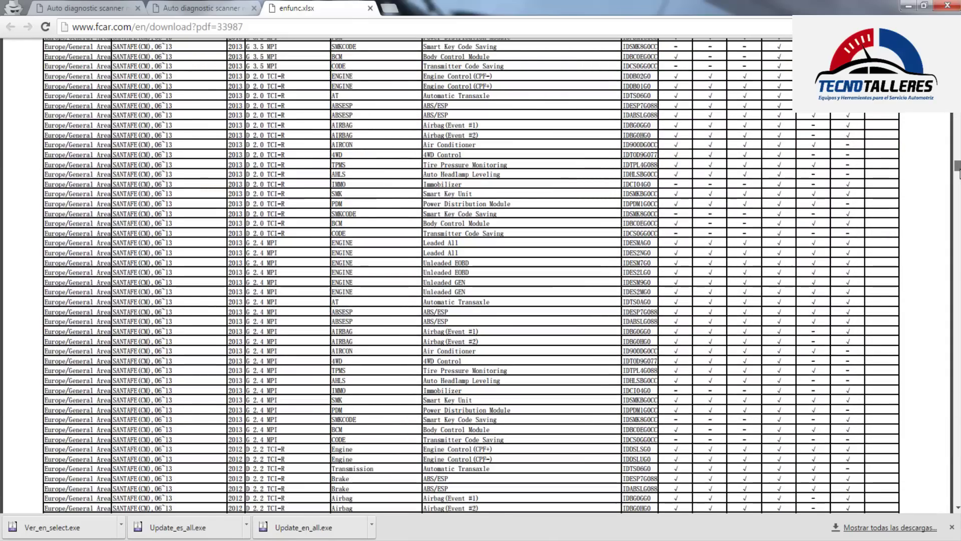
pyautogui.scroll(-20, 957, 173)
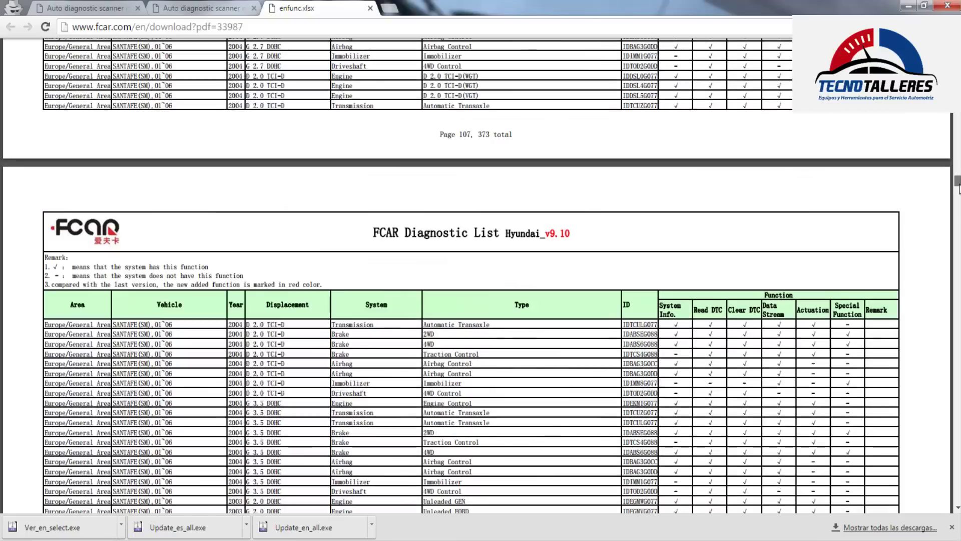
pyautogui.scroll(-10, 957, 196)
pyautogui.scroll(-15, 323, 196)
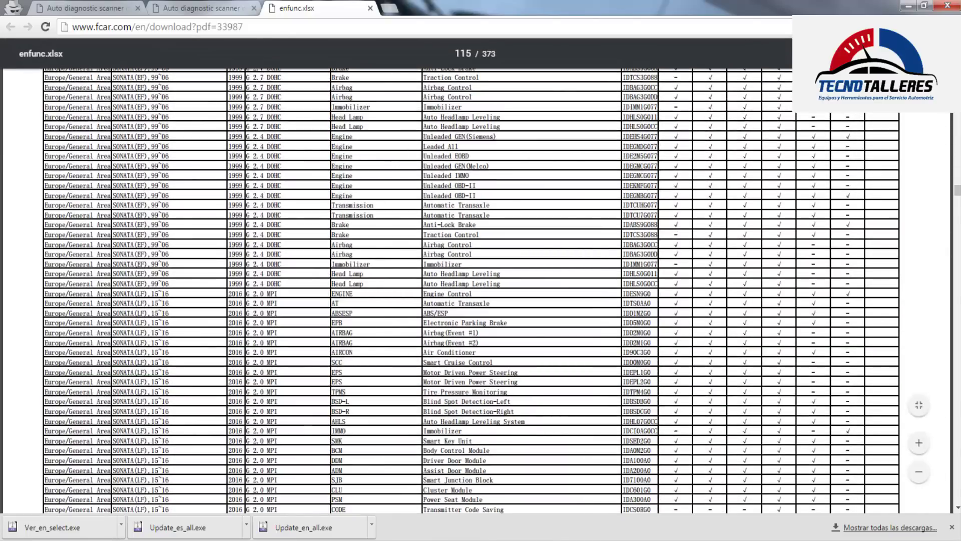
pyautogui.moveTo(957, 190); pyautogui.dragTo(957, 251)
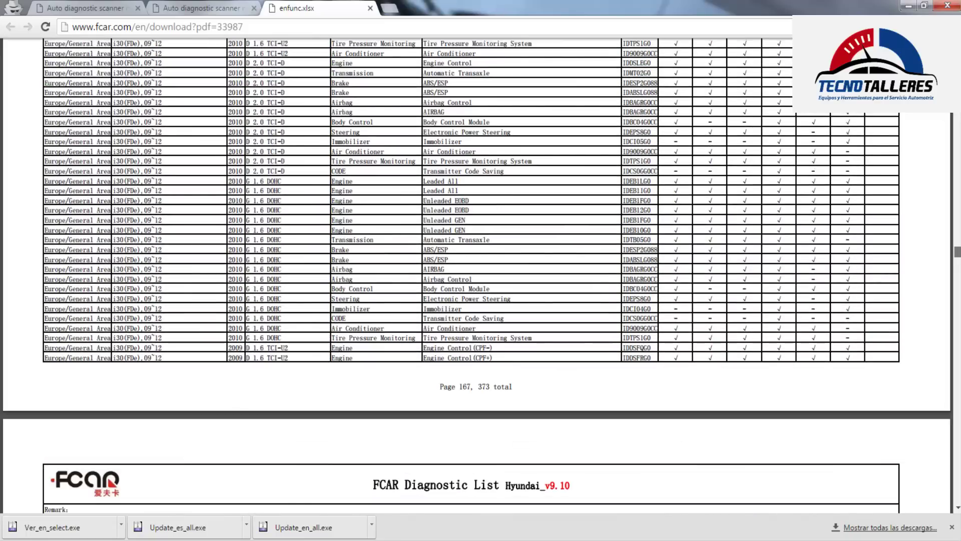
pyautogui.scroll(-3, 553, 279)
pyautogui.scroll(-20, 461, 281)
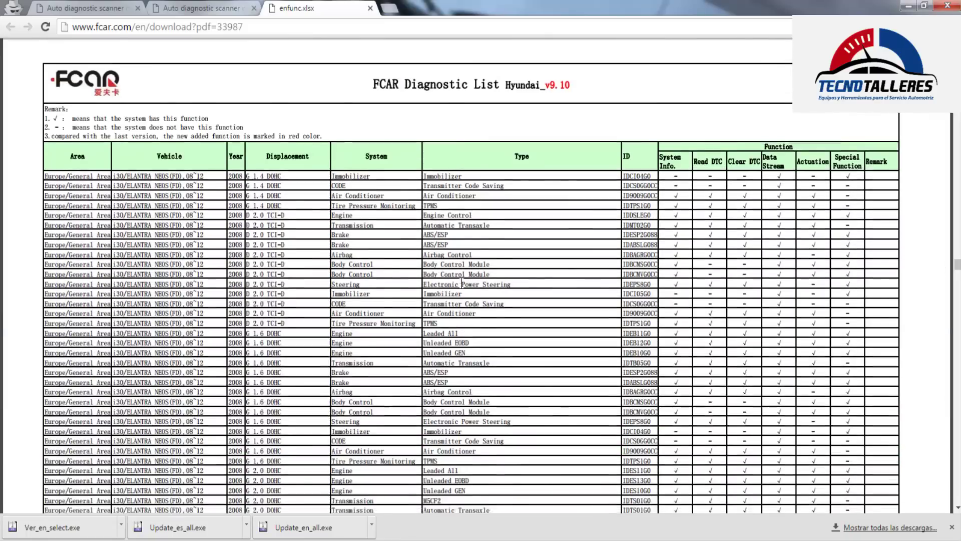
pyautogui.scroll(-20, 462, 281)
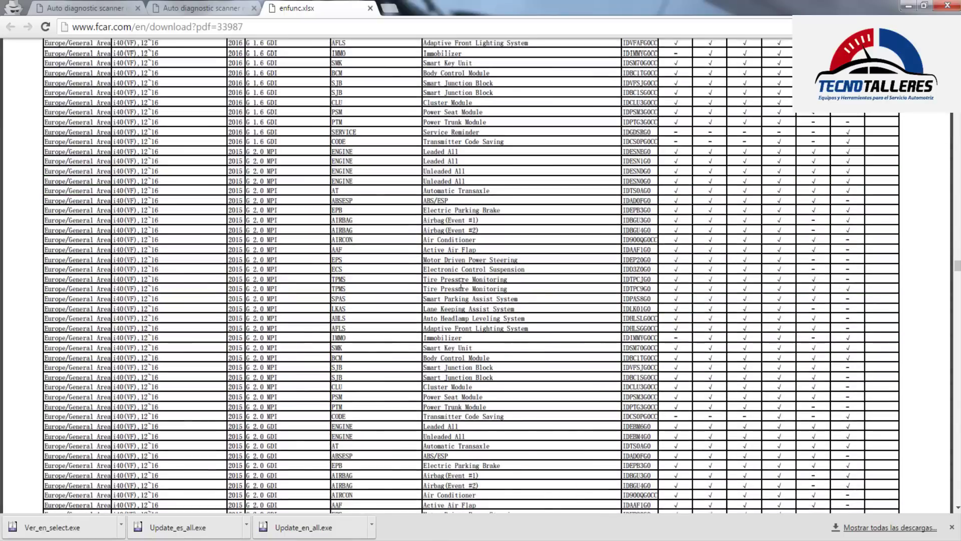
pyautogui.scroll(-20, 461, 281)
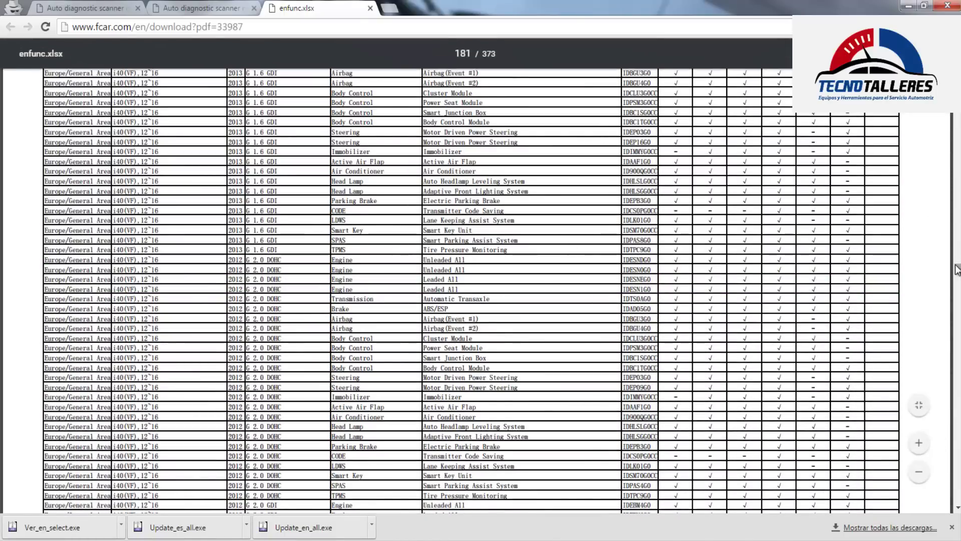
pyautogui.moveTo(956, 269); pyautogui.dragTo(566, 4)
# Return to the F3/F5 Series download list and open the menu for downloaded Update_es_all.exe
pyautogui.click(369, 8)
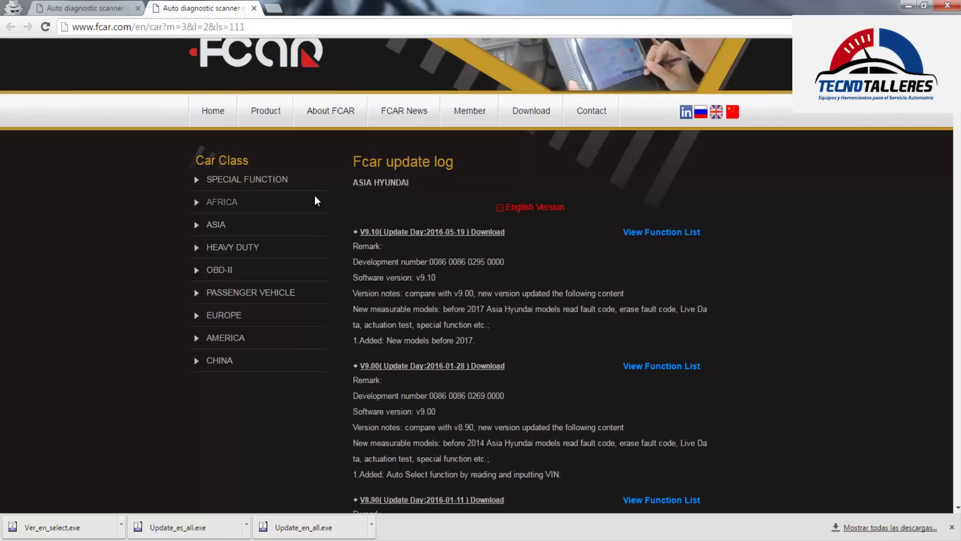
pyautogui.scroll(1, 444, 377)
pyautogui.click(538, 177)
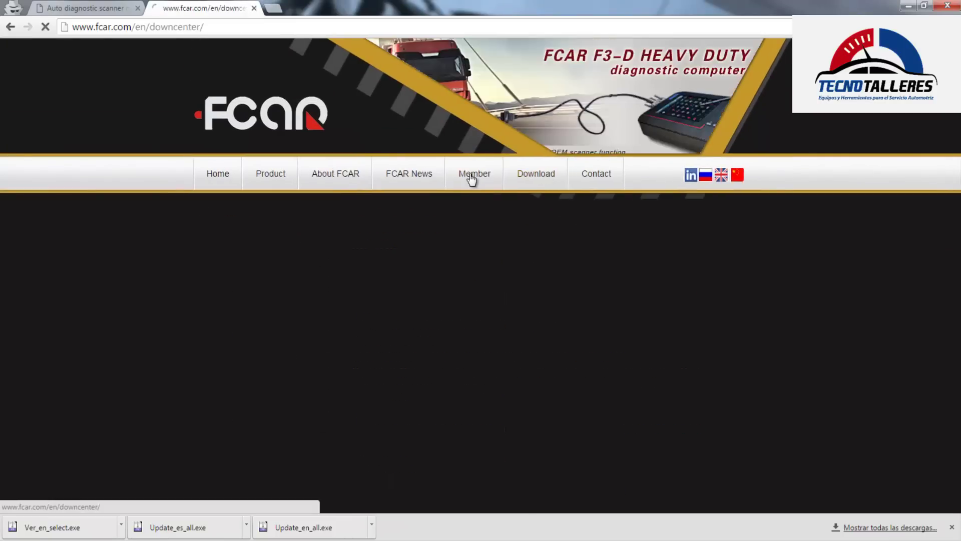
pyautogui.scroll(-1, 404, 404)
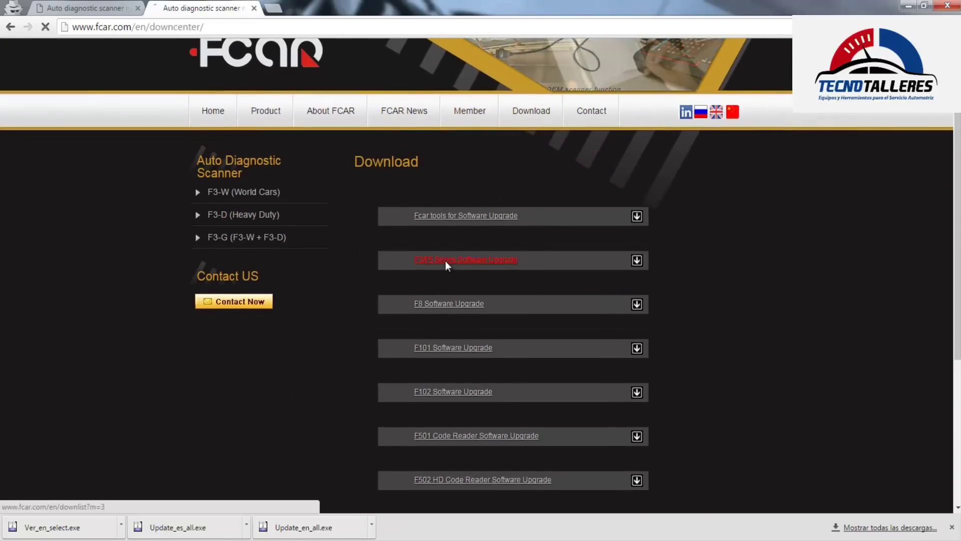
pyautogui.click(446, 263)
pyautogui.scroll(-3, 392, 414)
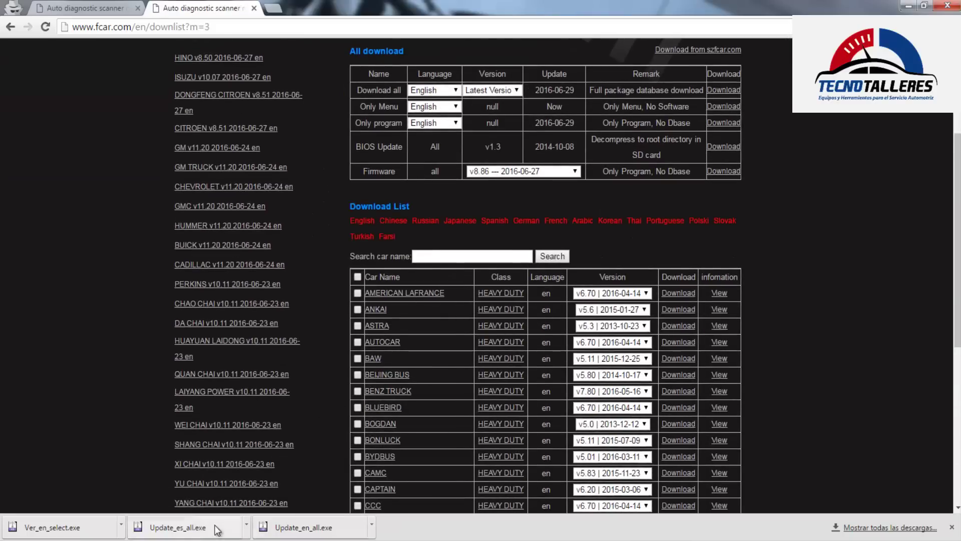
pyautogui.click(246, 526)
# Show Update_es_all in the Downloads folder and maximize the Explorer window
pyautogui.click(276, 486)
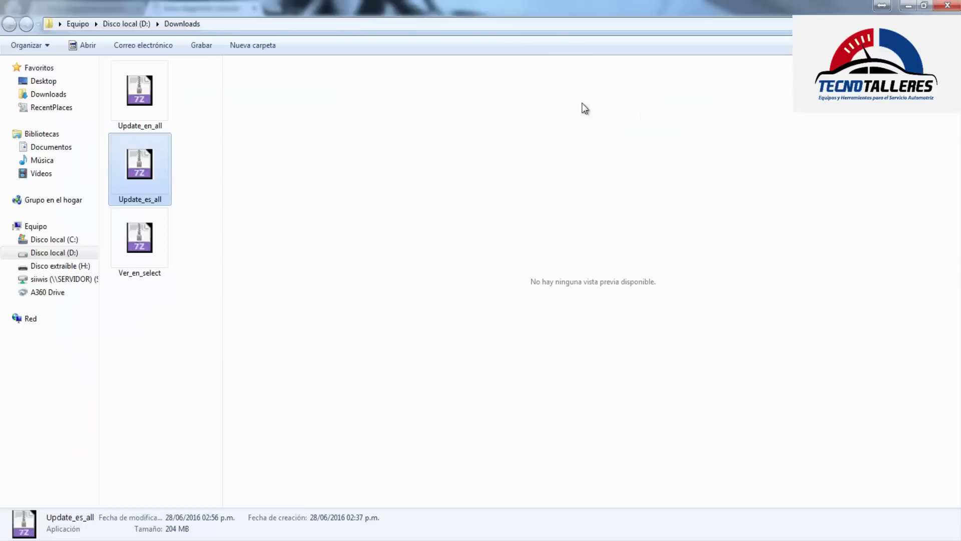
pyautogui.click(661, 70)
pyautogui.moveTo(223, 146); pyautogui.dragTo(686, 153)
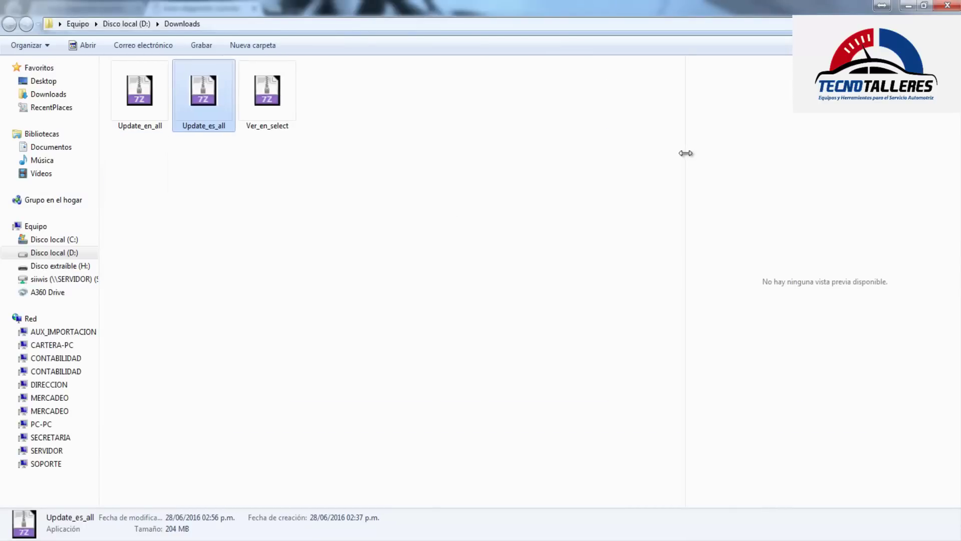
pyautogui.click(327, 214)
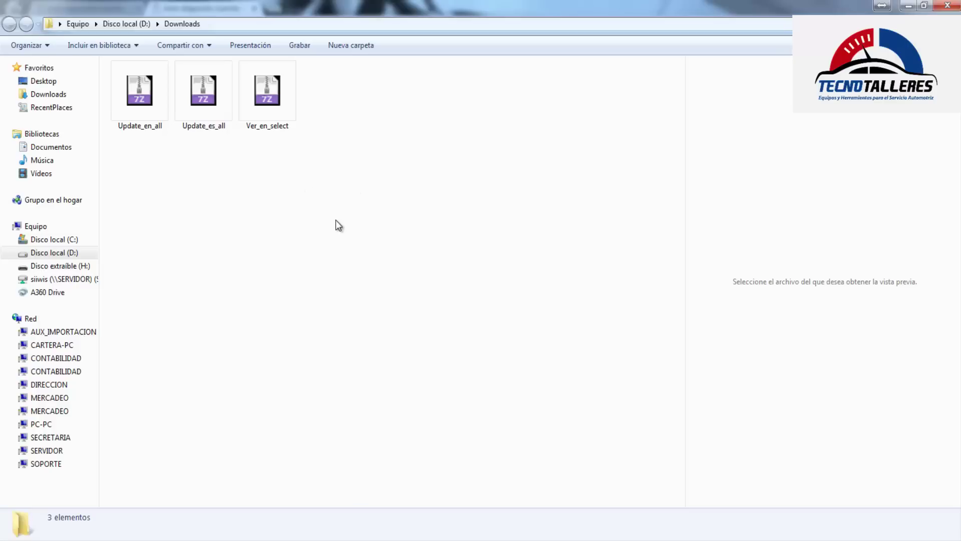
# Select Update_en_all and Update_es_all, cut them, and open the root of Disco local (D:)
pyautogui.moveTo(381, 206); pyautogui.dragTo(114, 57)
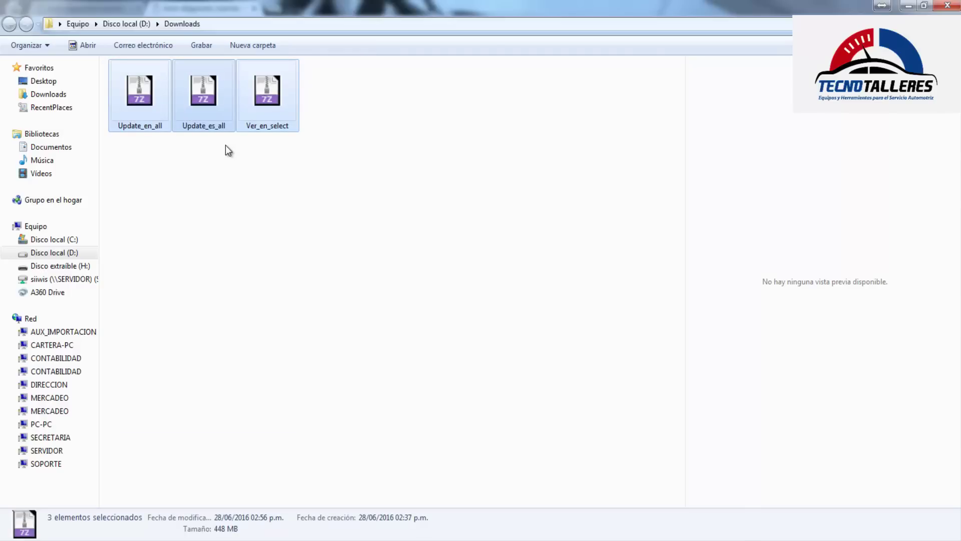
pyautogui.moveTo(224, 183); pyautogui.dragTo(133, 91)
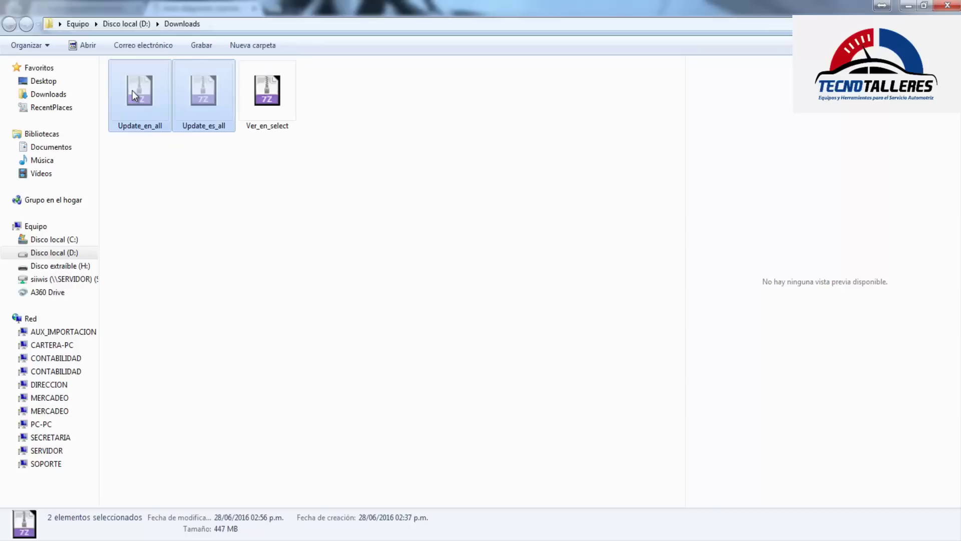
pyautogui.click(46, 240)
pyautogui.click(48, 252)
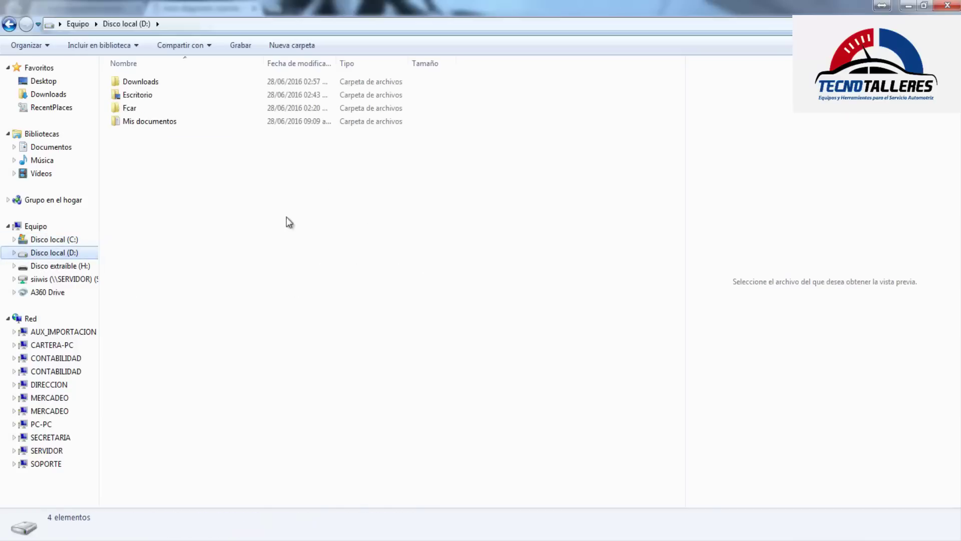
# Paste Update_en_all and Update_es_all into the root of D:
pyautogui.rightClick(169, 198)
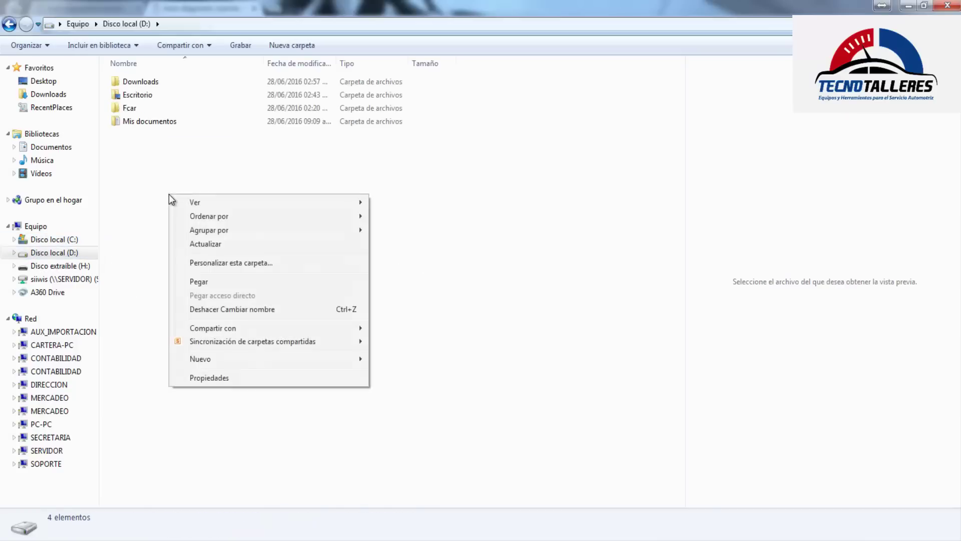
pyautogui.click(198, 281)
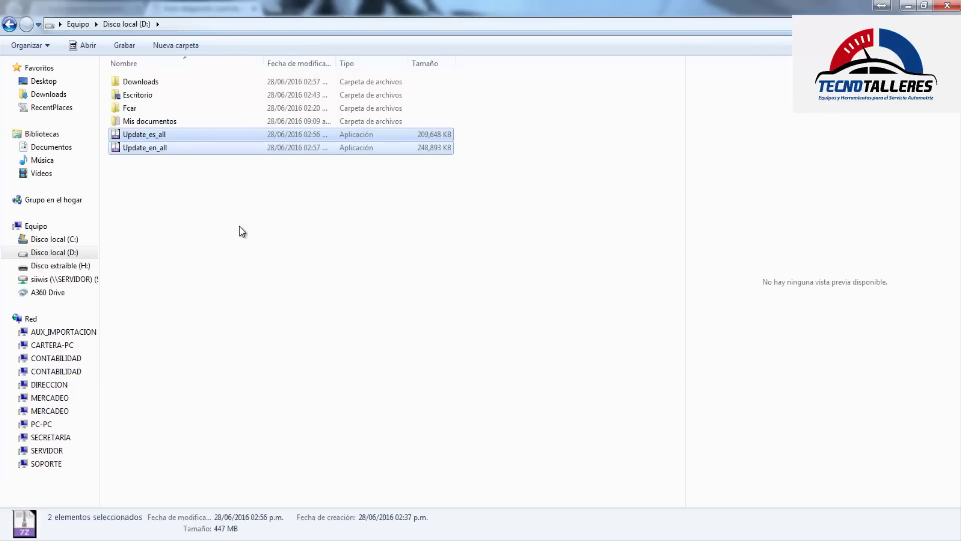
pyautogui.moveTo(684, 208); pyautogui.dragTo(712, 208)
pyautogui.rightClick(324, 217)
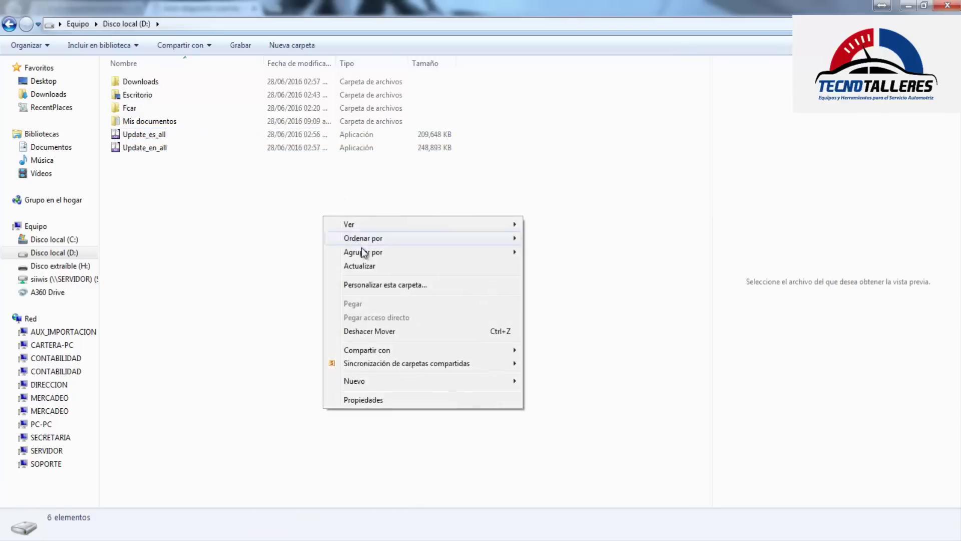
pyautogui.click(143, 149)
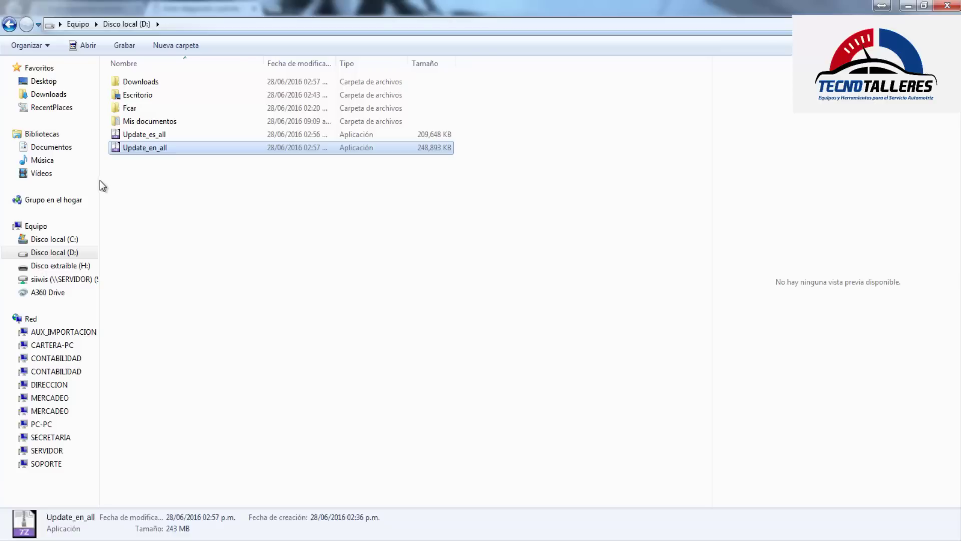
pyautogui.moveTo(99, 180); pyautogui.dragTo(119, 190)
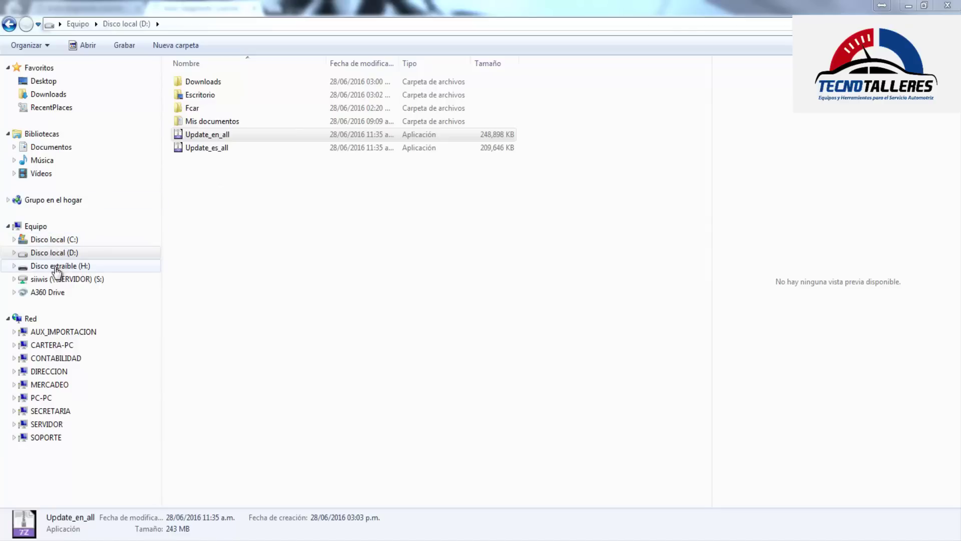
# Check removable disk H: under Equipo, then return to Disco local (D:)
pyautogui.click(36, 231)
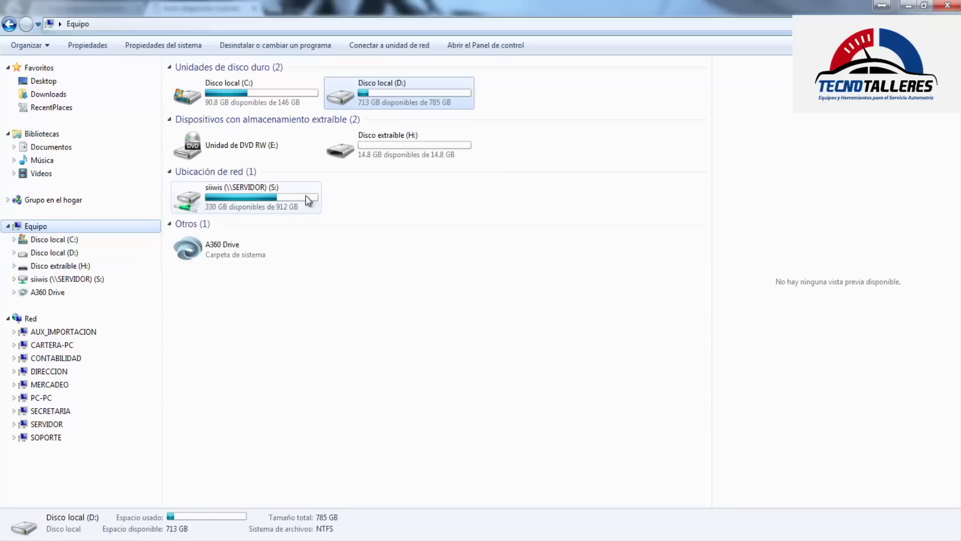
pyautogui.click(425, 141)
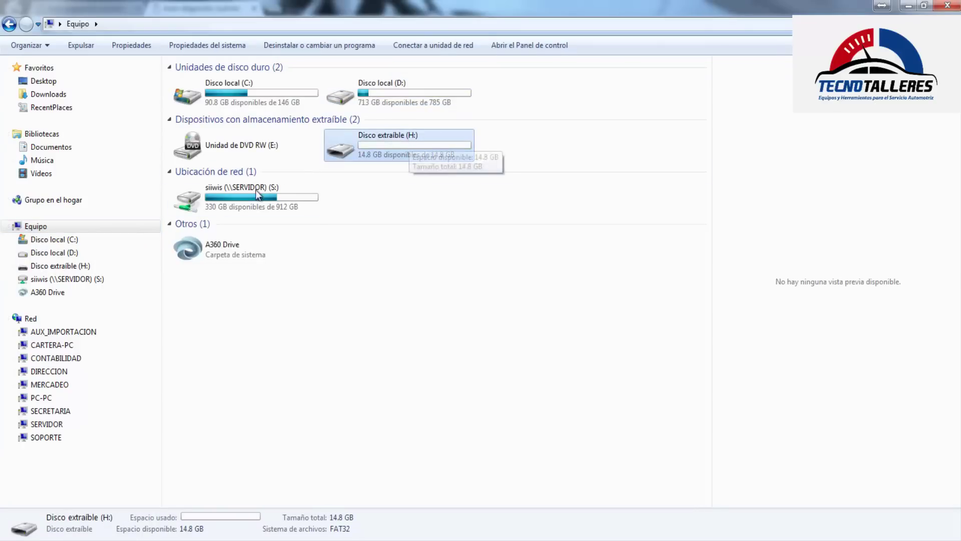
pyautogui.click(48, 254)
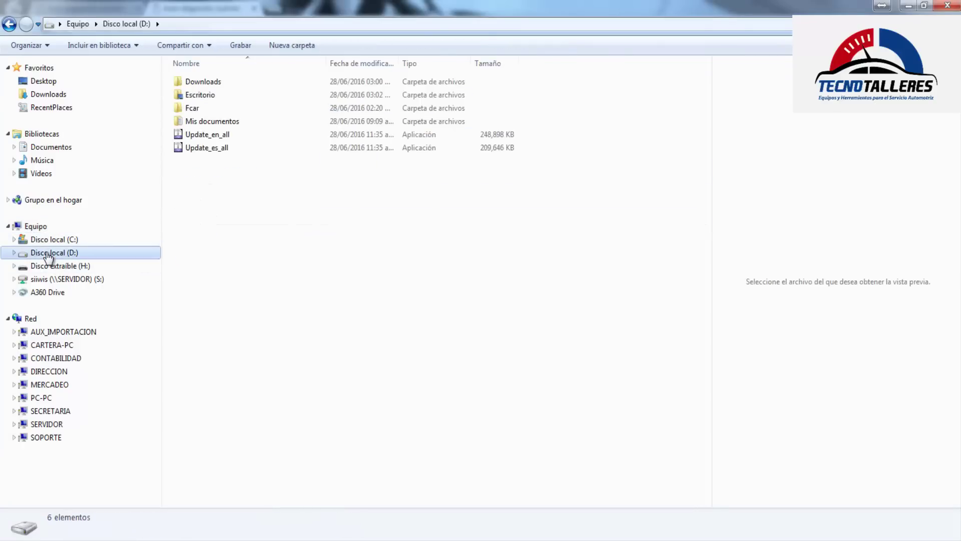
# Launch the Update_en_all updater from D:\, which opens with SD position G:\
pyautogui.click(206, 137)
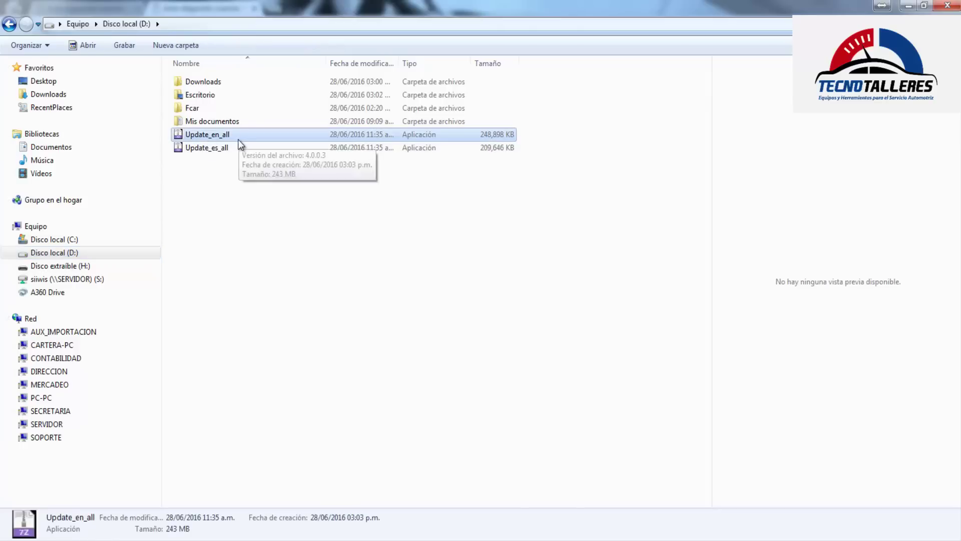
pyautogui.click(218, 190)
pyautogui.click(208, 137)
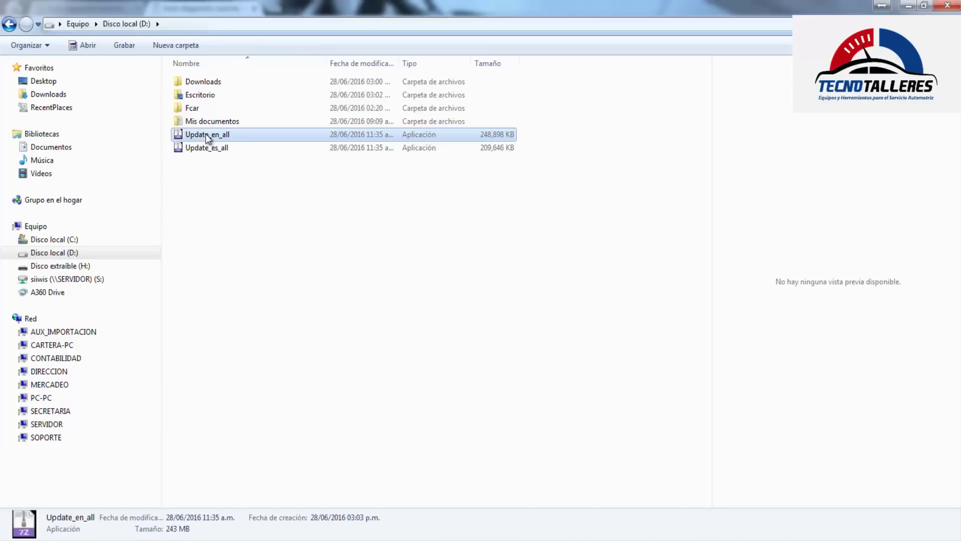
pyautogui.click(199, 172)
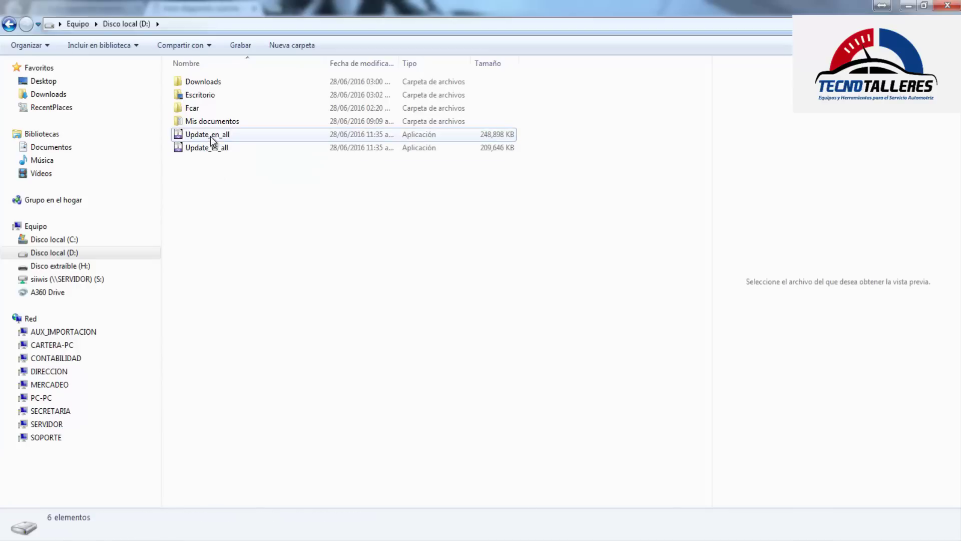
pyautogui.click(213, 140)
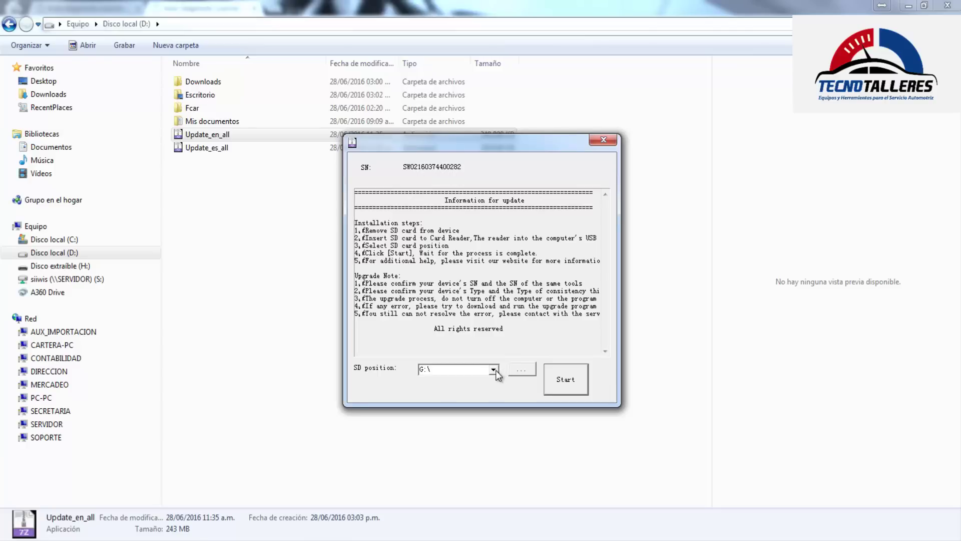
# Change the updater's SD position from G:\ to removable disk H:\ under Equipo
pyautogui.click(521, 370)
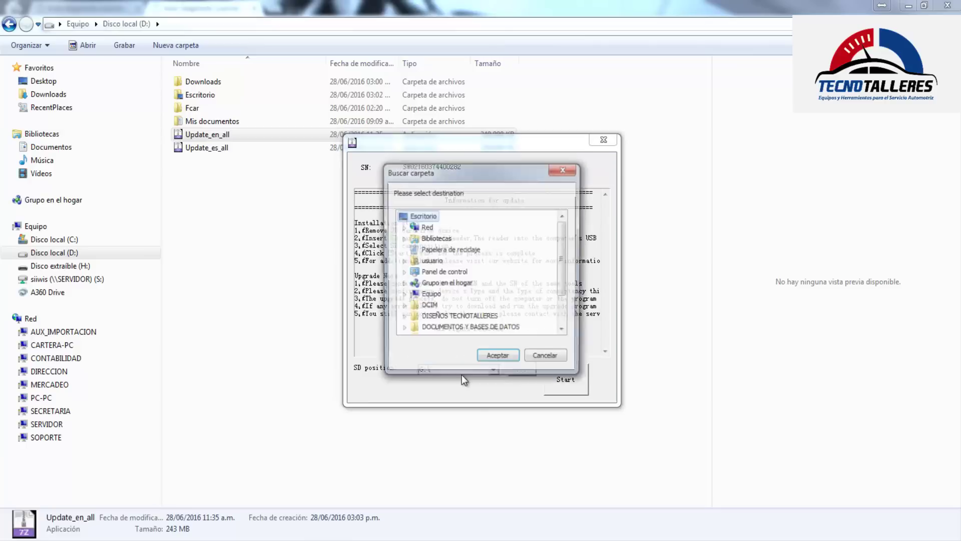
pyautogui.moveTo(474, 173); pyautogui.dragTo(460, 127)
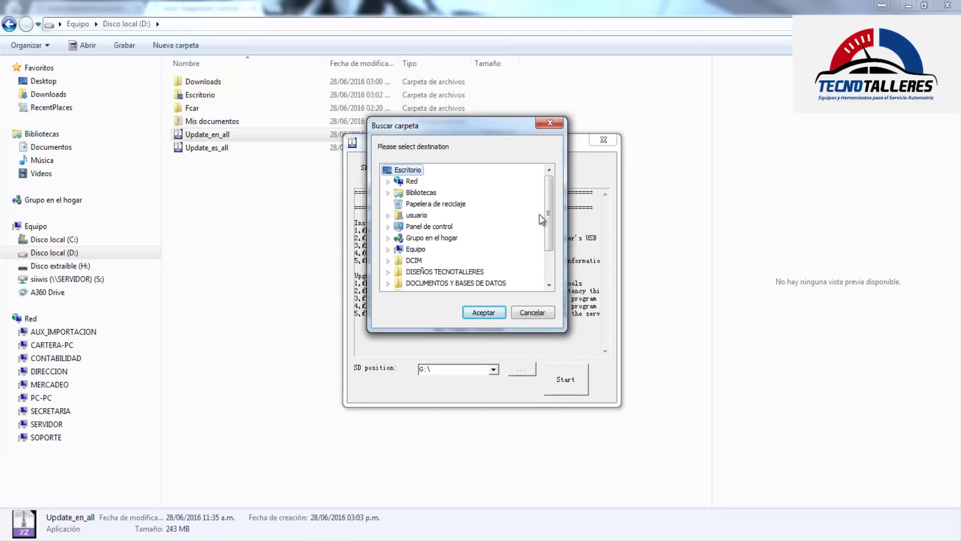
pyautogui.moveTo(550, 210)
pyautogui.mouseDown()
pyautogui.moveTo(549, 238)
pyautogui.moveTo(550, 213)
pyautogui.mouseUp()
pyautogui.click(388, 249)
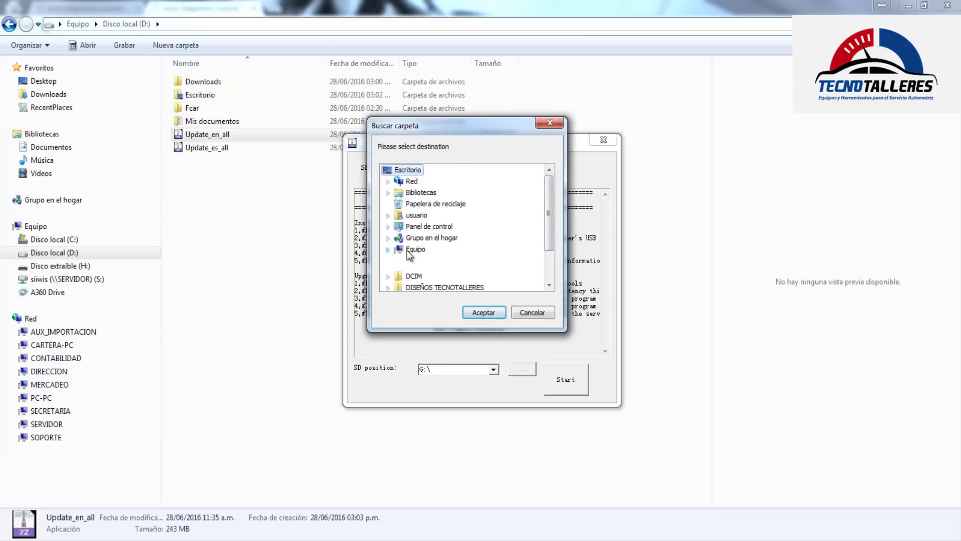
pyautogui.click(441, 259)
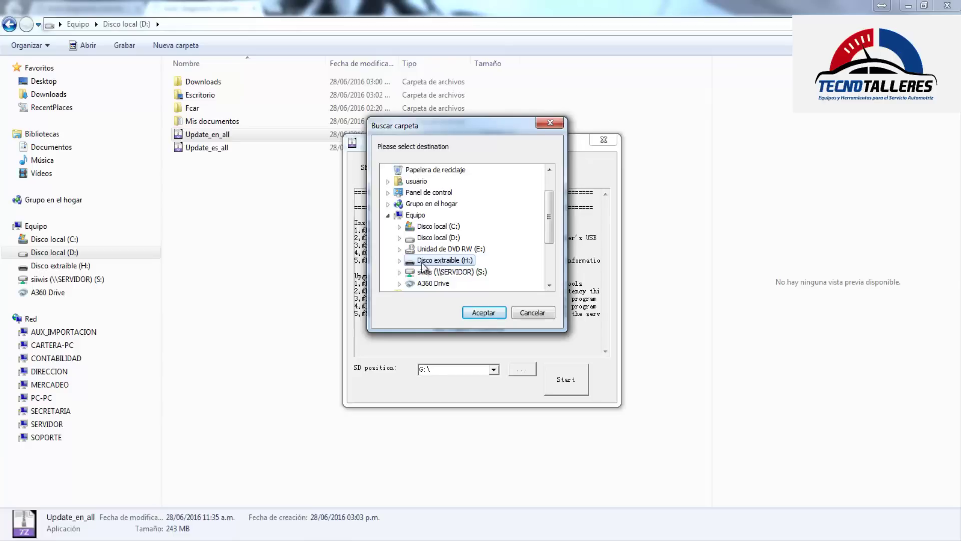
pyautogui.click(484, 311)
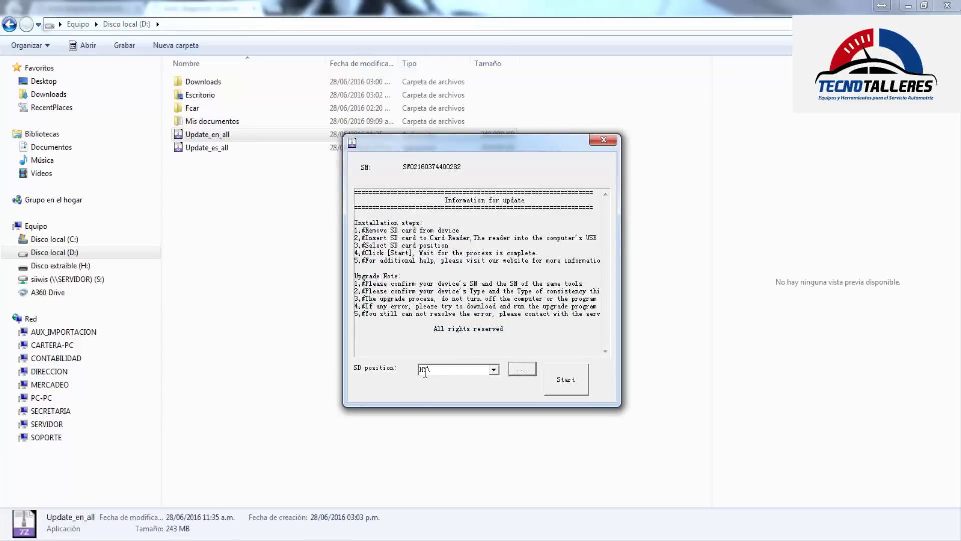
# Write the English update to the H:\ card (8479 files, 610 folders) and close the updater
pyautogui.click(566, 379)
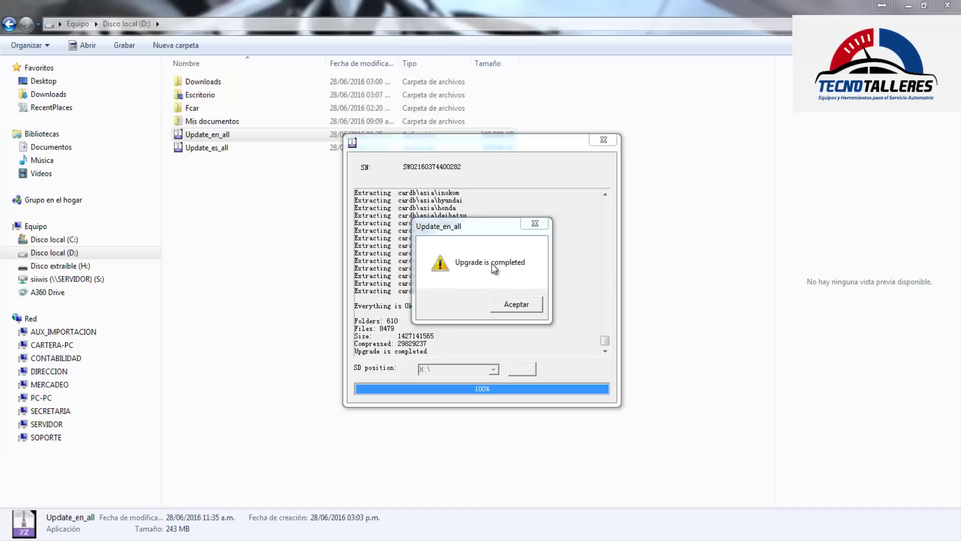
pyautogui.click(515, 304)
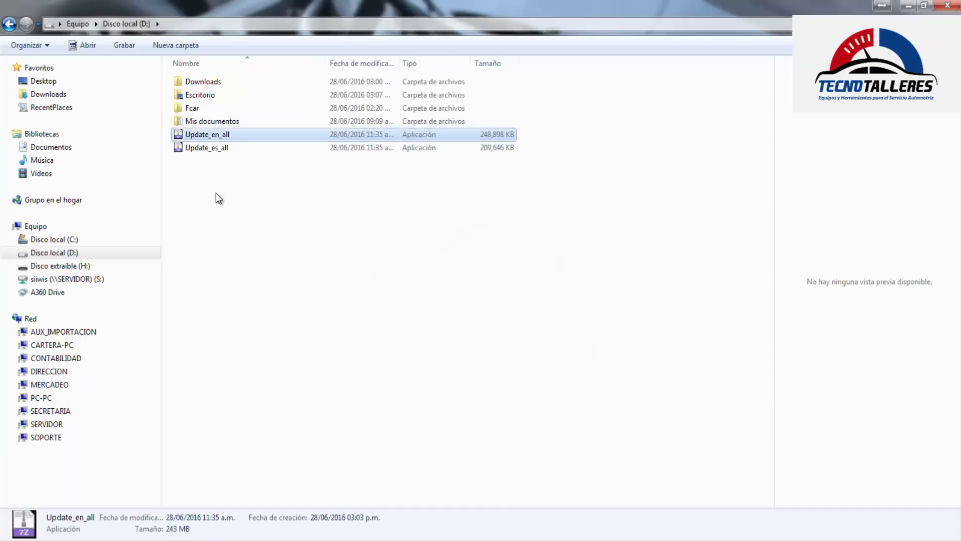
# Launch the Update_es_all updater from D:\ and bring its window to the front
pyautogui.click(216, 149)
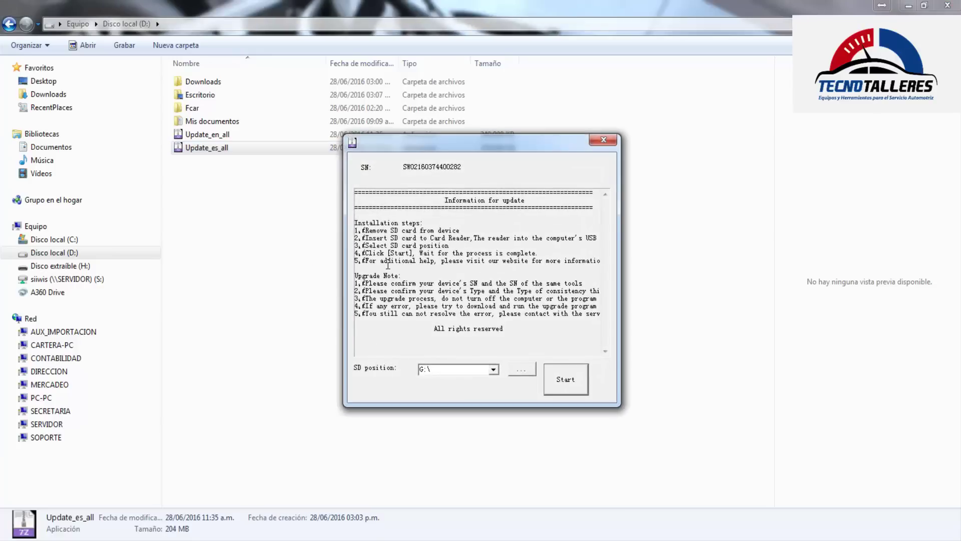
pyautogui.click(441, 370)
pyautogui.click(218, 311)
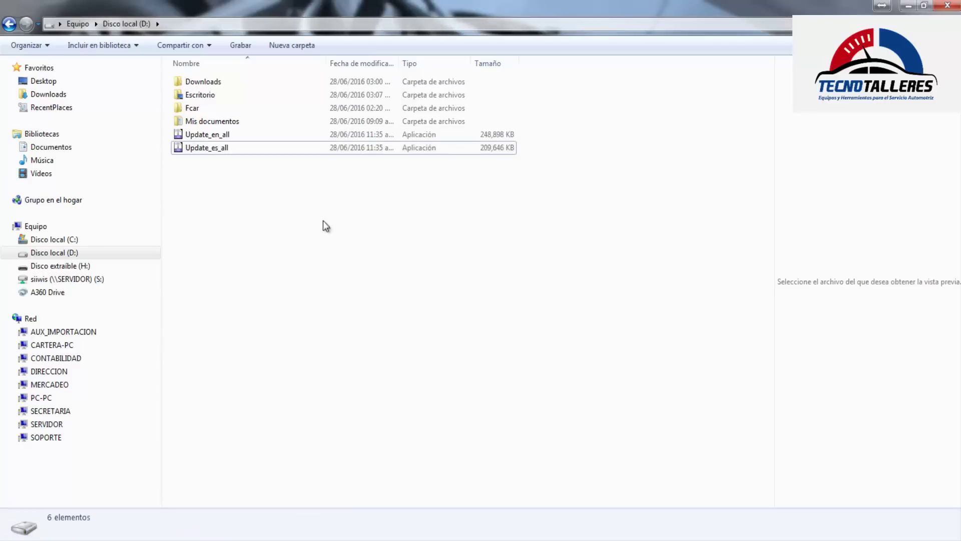
pyautogui.hotkey('alt', 'Tab')
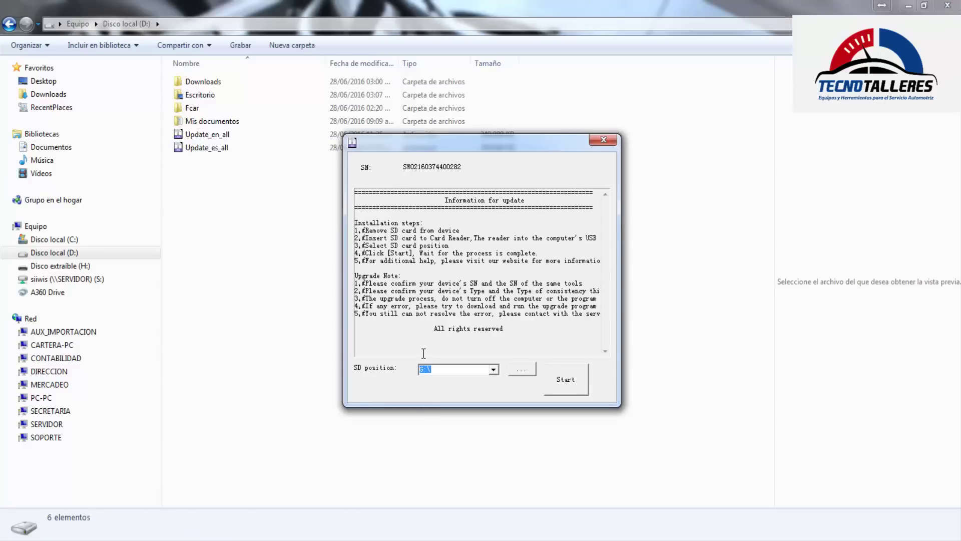
pyautogui.click(450, 352)
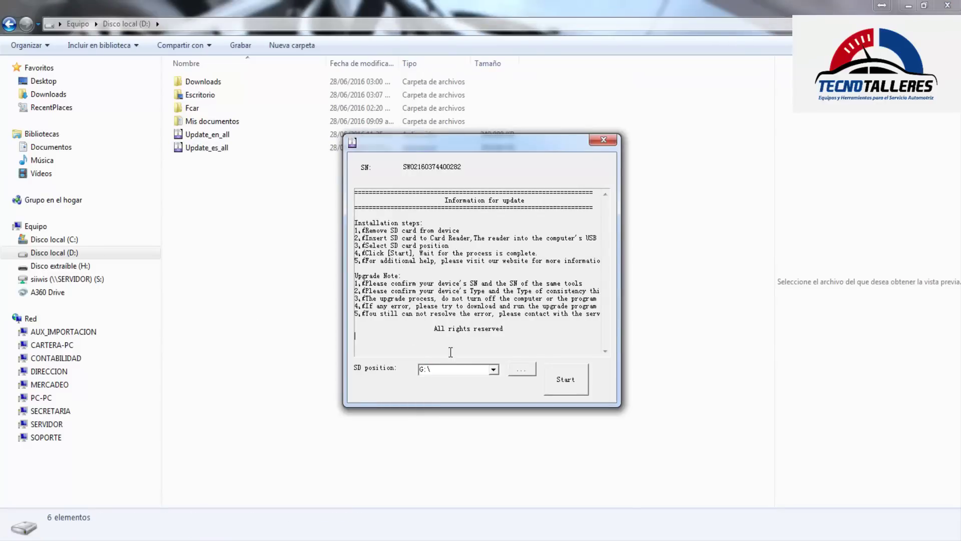
# Point the Spanish updater's SD position to removable disk H:\ instead of G:\
pyautogui.click(521, 370)
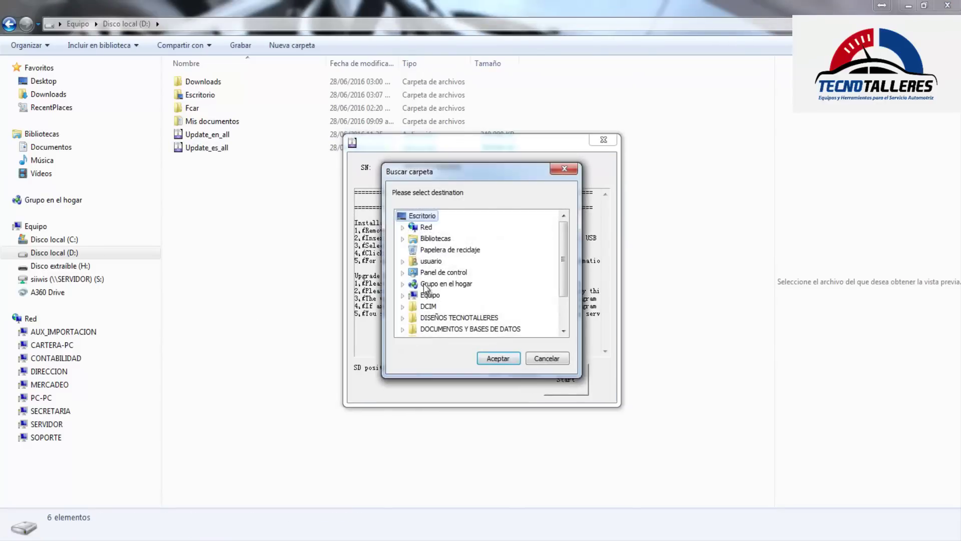
pyautogui.click(403, 296)
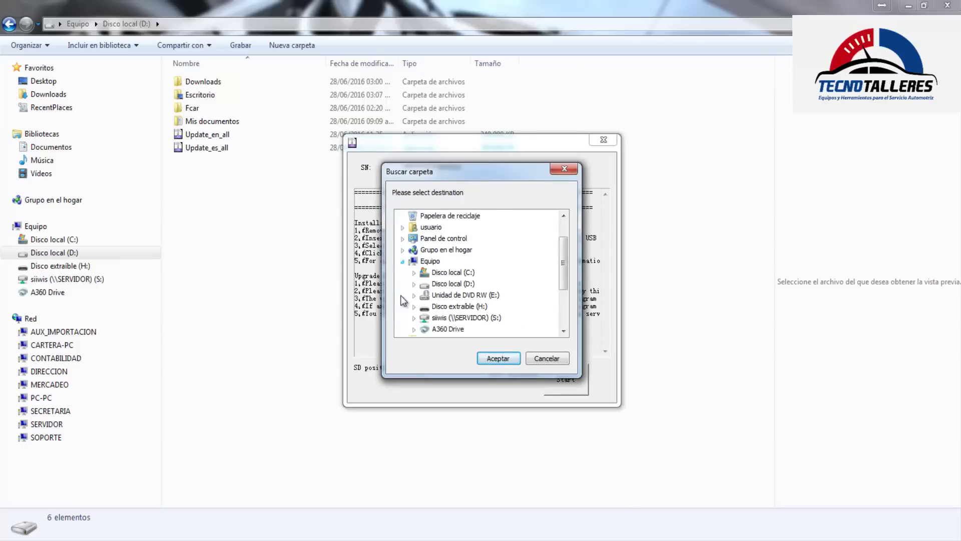
pyautogui.click(458, 307)
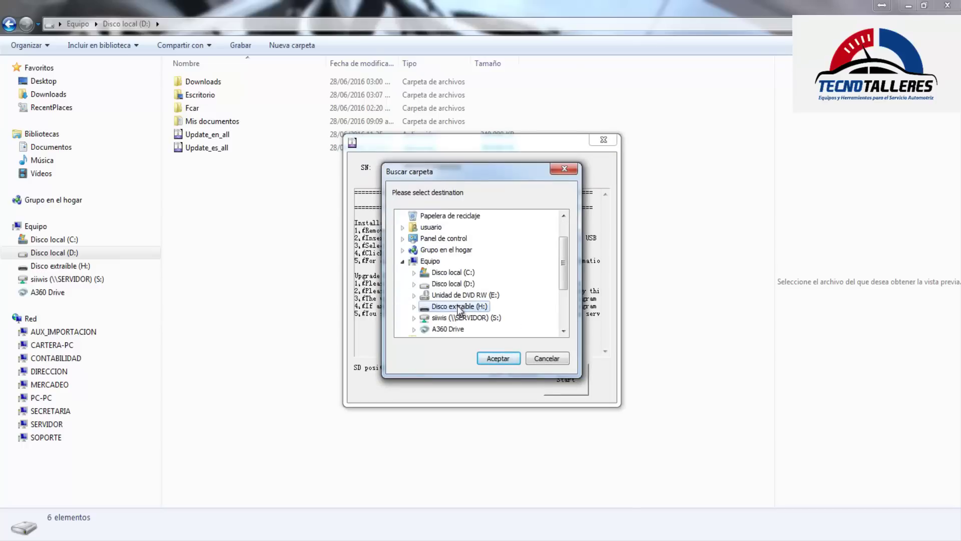
pyautogui.click(512, 357)
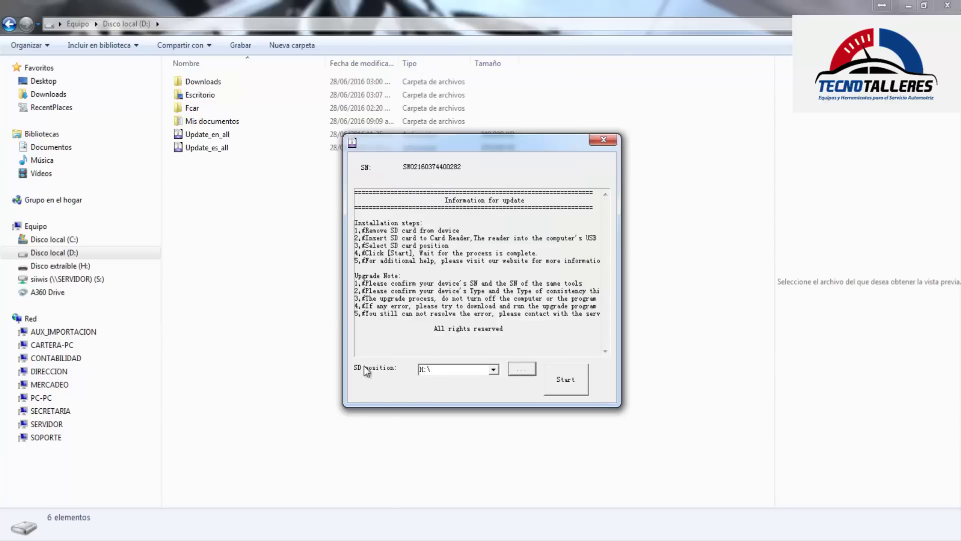
# Write the Spanish update to the H:\ card (8479 files, 610 folders) and close the updater
pyautogui.click(563, 377)
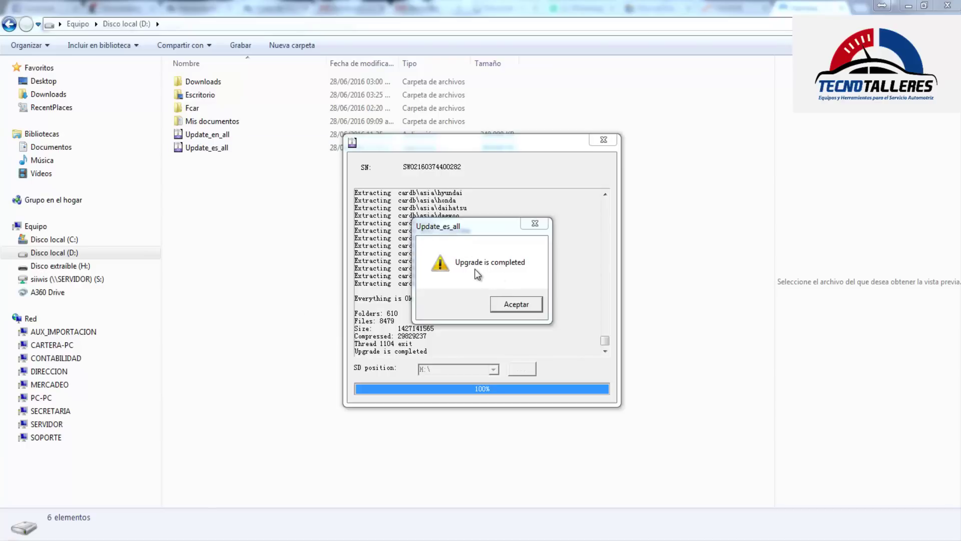
pyautogui.click(506, 307)
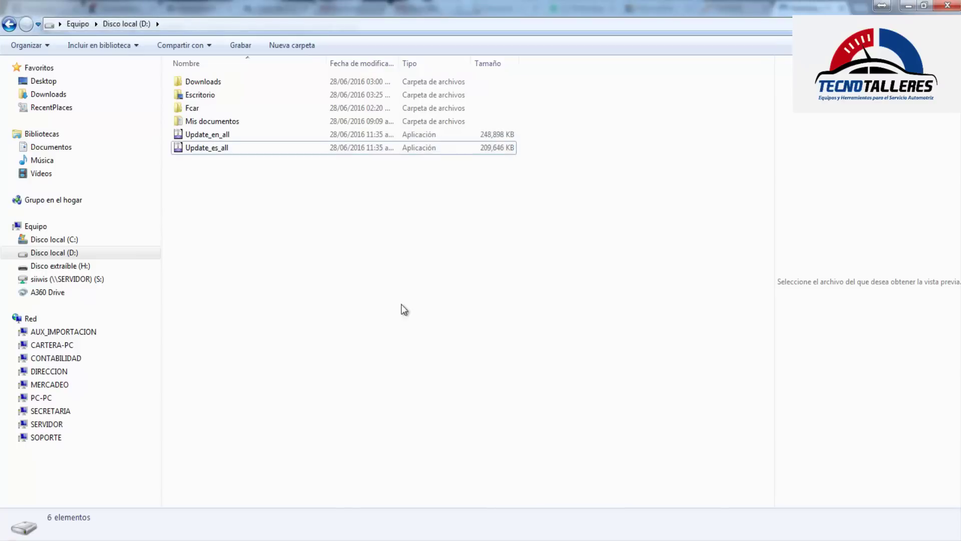
# Safely eject removable disk H: from Equipo and dismiss the safe-to-remove notification
pyautogui.click(38, 230)
pyautogui.rightClick(422, 146)
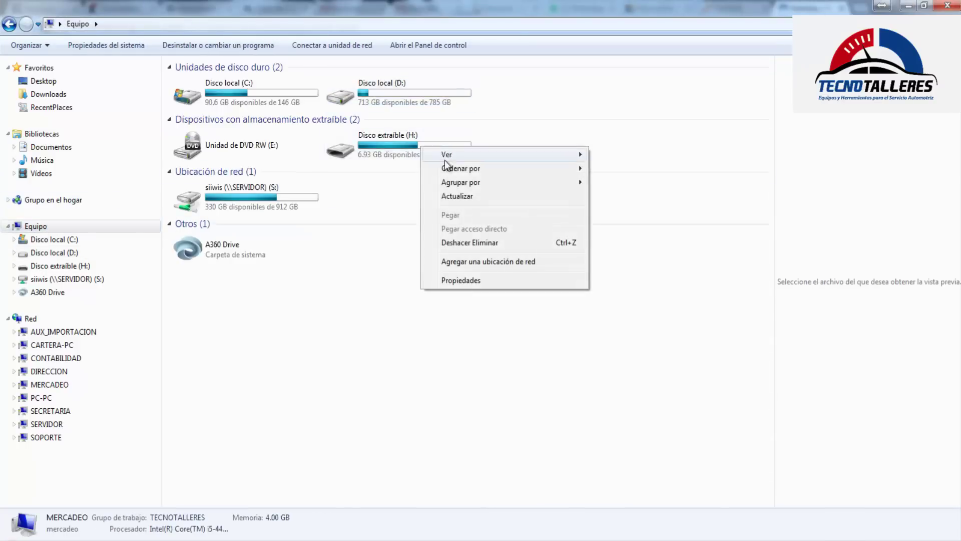
pyautogui.click(398, 234)
pyautogui.click(424, 152)
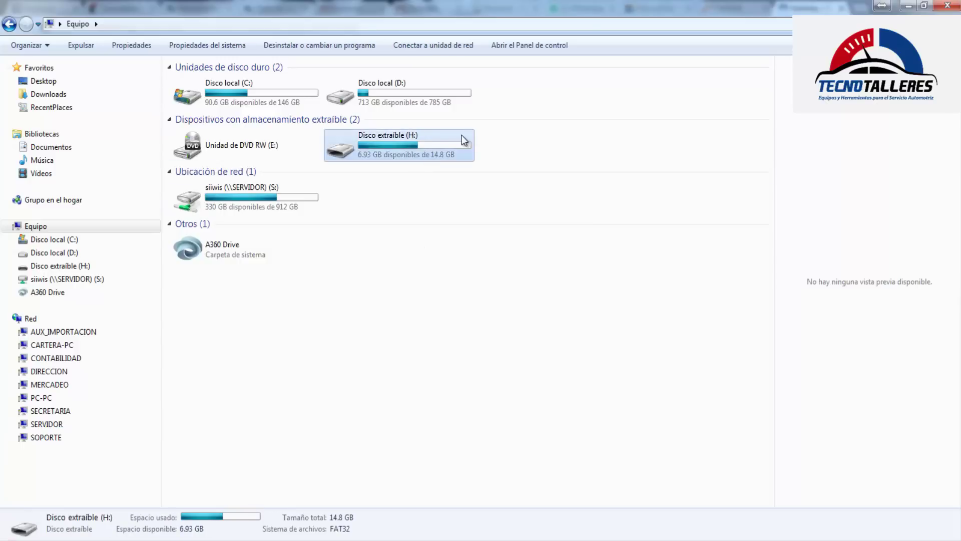
pyautogui.rightClick(461, 136)
pyautogui.click(502, 304)
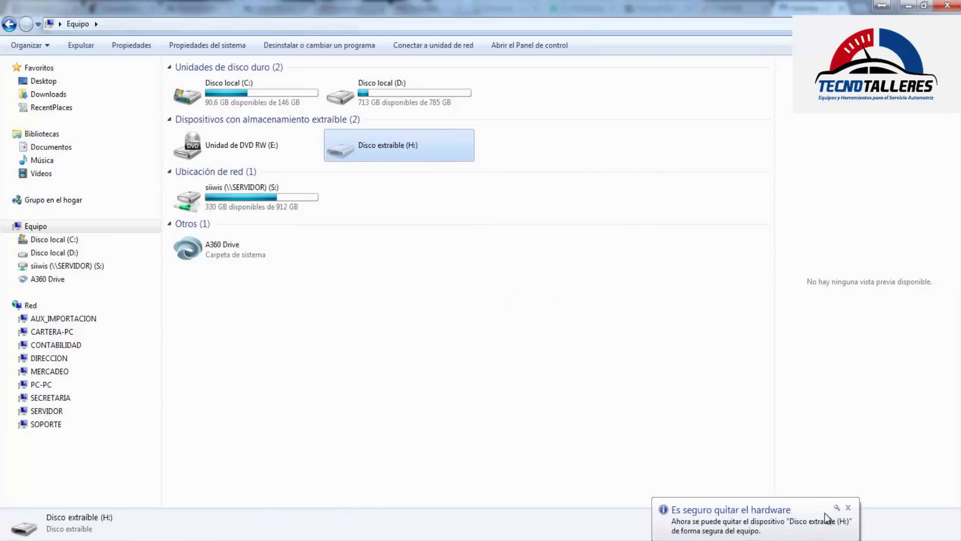
pyautogui.click(848, 507)
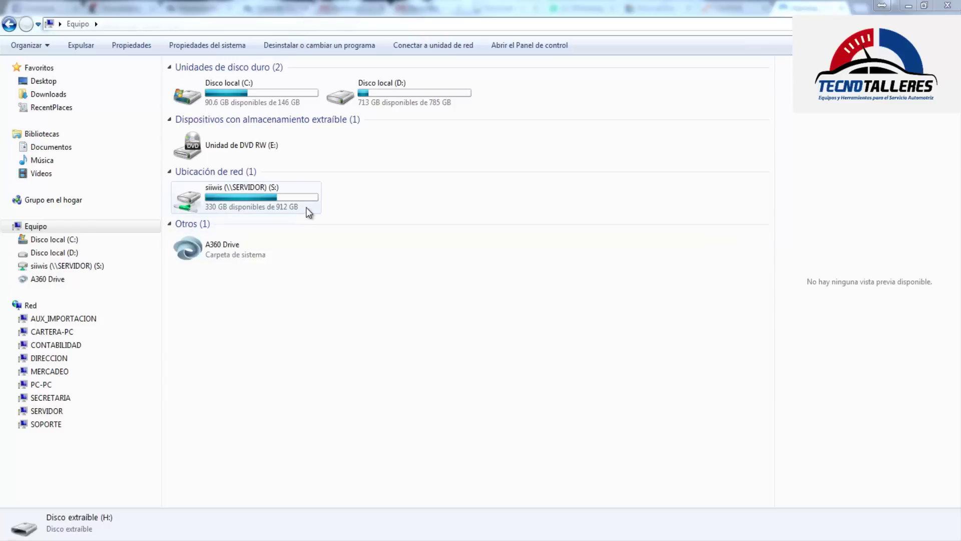
# Return to the FCAR download page and review the Latest Updates list from PERKINS to CHEVROLET
pyautogui.moveTo(165, 532)
pyautogui.click(155, 502)
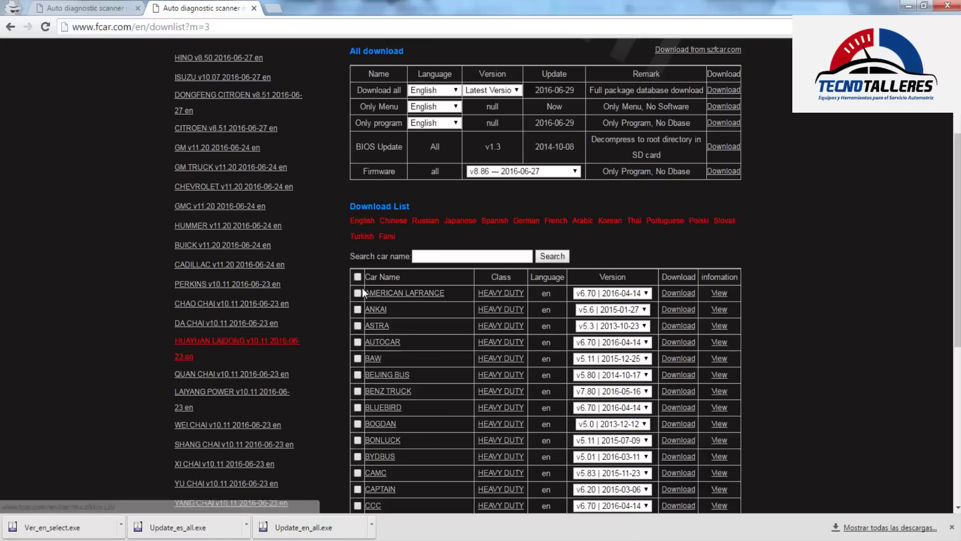
pyautogui.scroll(4, 440, 225)
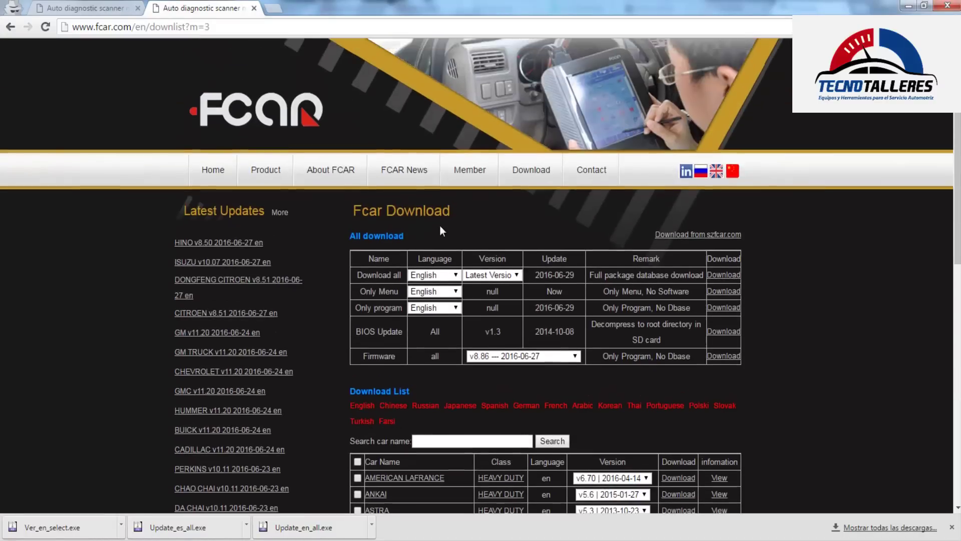
pyautogui.scroll(-2, 422, 227)
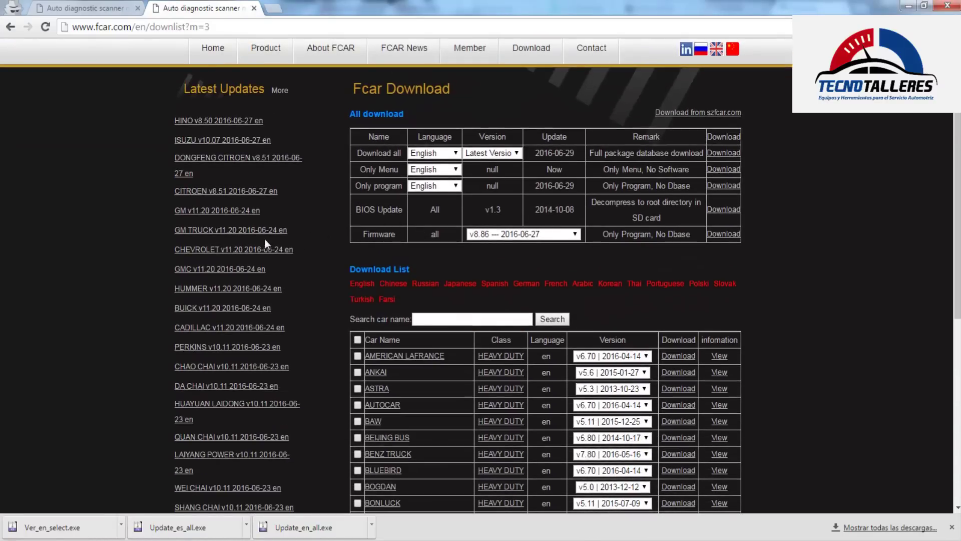
pyautogui.scroll(1, 265, 244)
pyautogui.moveTo(168, 179); pyautogui.dragTo(226, 339)
pyautogui.click(139, 247)
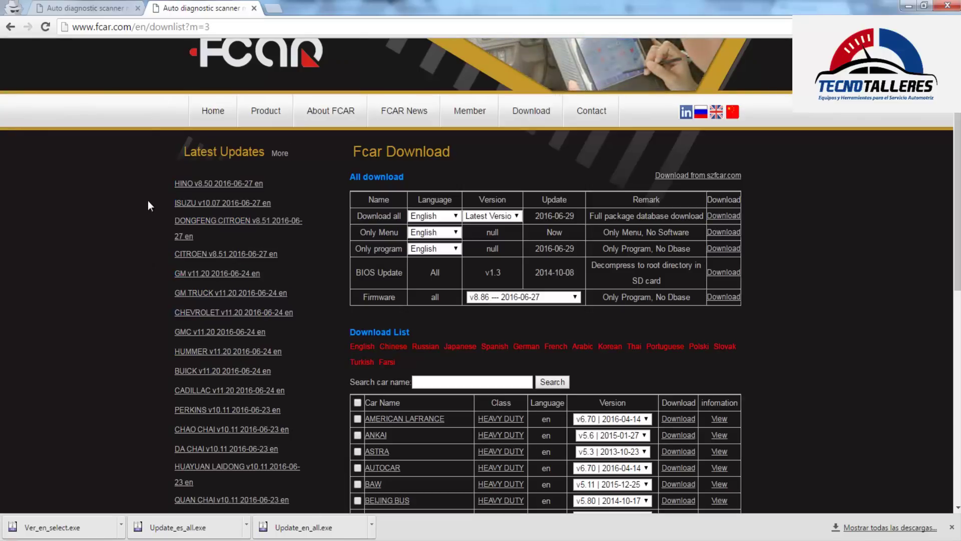
pyautogui.moveTo(170, 142); pyautogui.dragTo(123, 248)
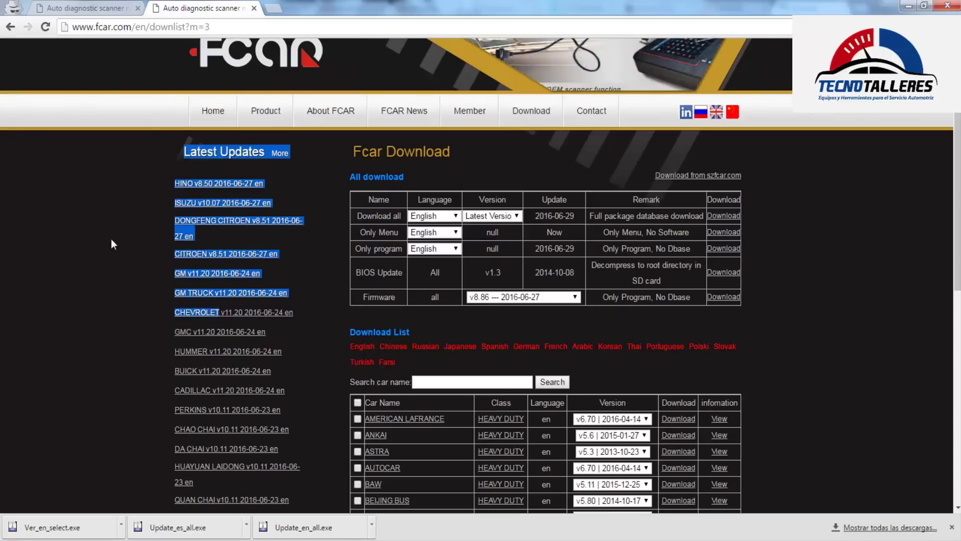
pyautogui.scroll(-1, 118, 220)
pyautogui.moveTo(311, 343); pyautogui.dragTo(132, 257)
pyautogui.click(132, 257)
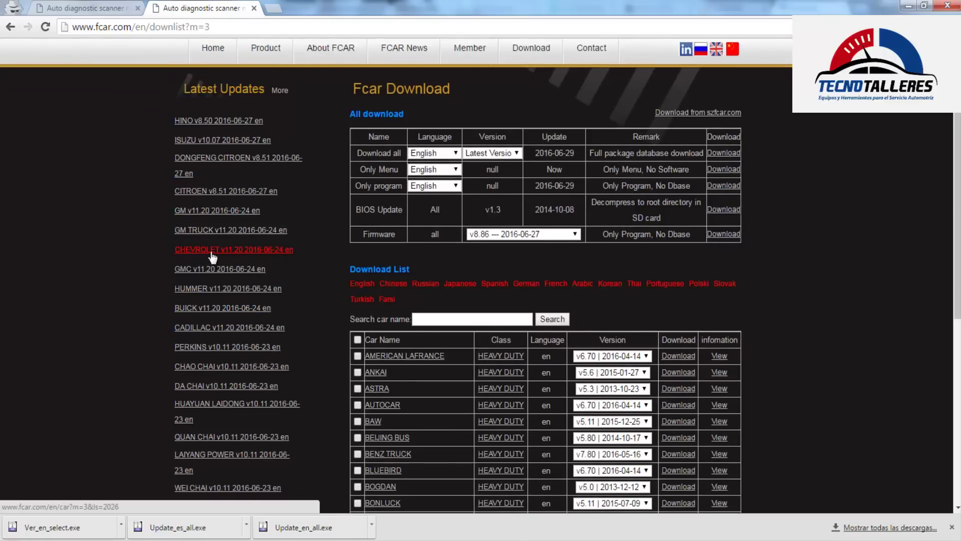
# Search the car name 'chevro' to show the single CHEVROLET AMERICA v11.20 result
pyautogui.write('chevro')
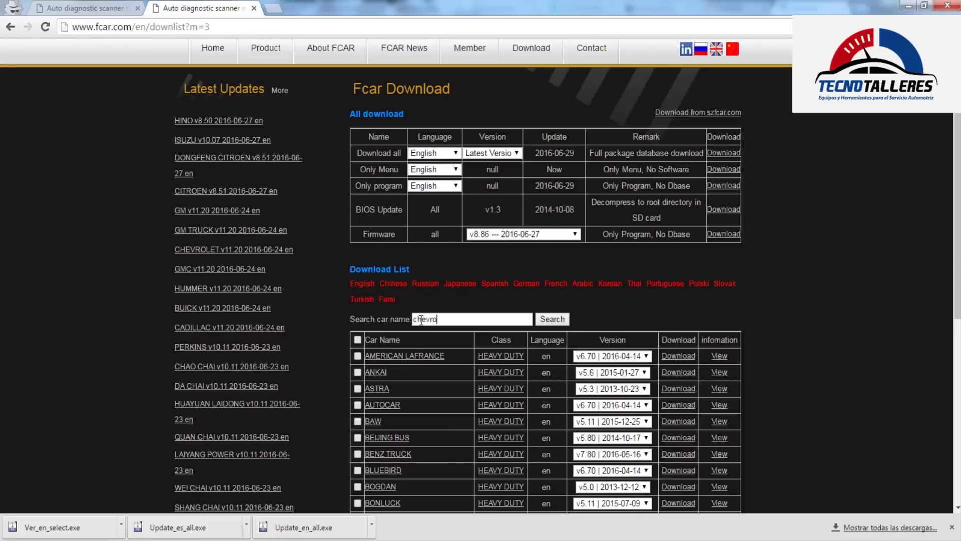
pyautogui.press('Return')
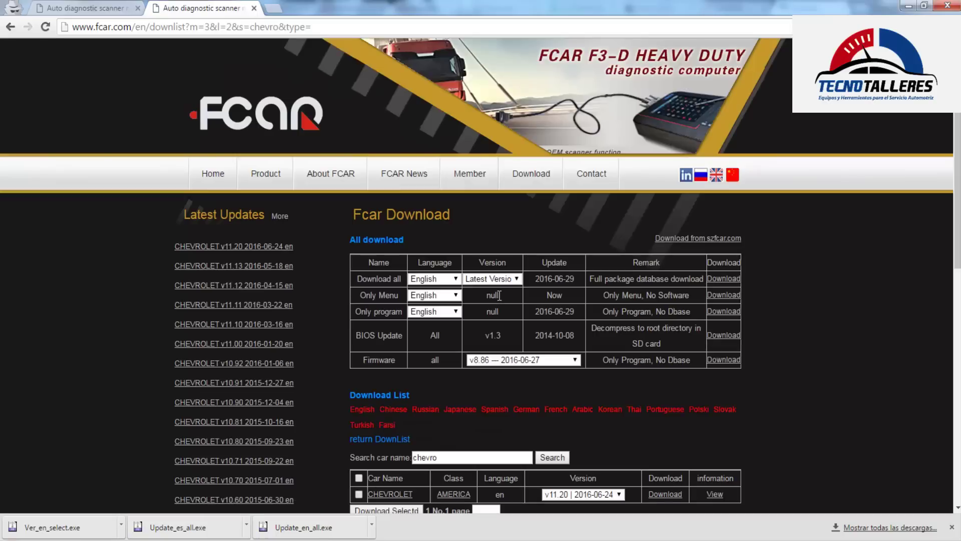
pyautogui.scroll(-2, 527, 349)
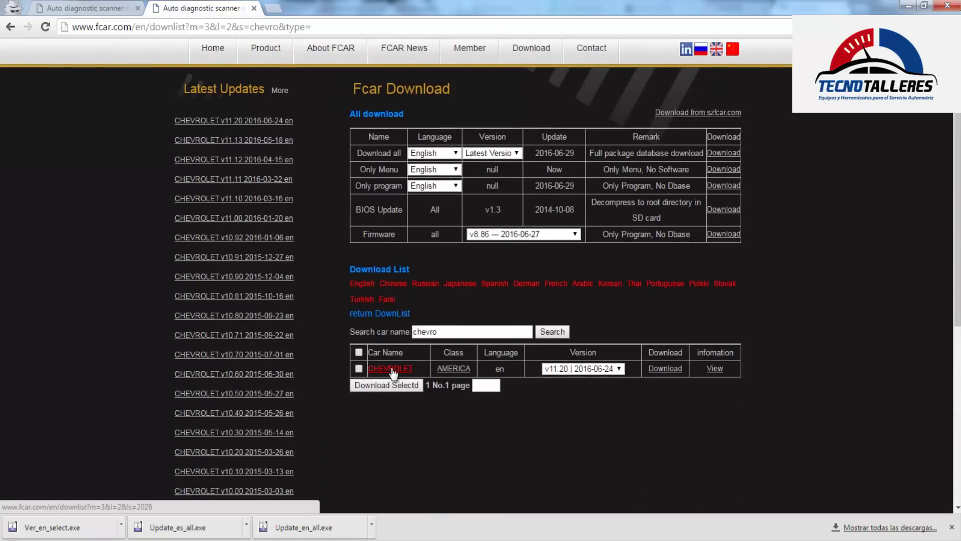
# Download the CHEVROLET v11.20 update as Ver_en_select (1).exe and review the listed versions
pyautogui.click(678, 370)
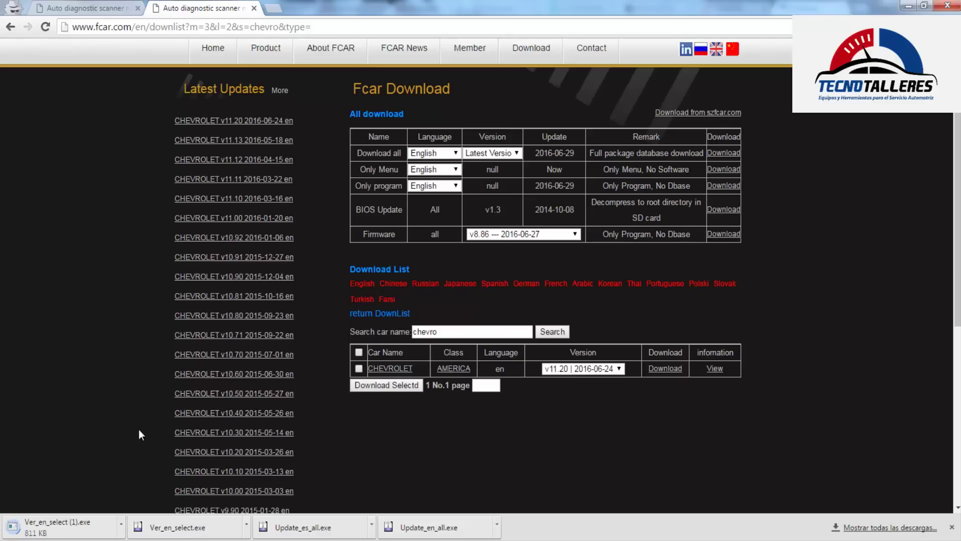
pyautogui.doubleClick(435, 331)
pyautogui.moveTo(337, 151); pyautogui.dragTo(425, 175)
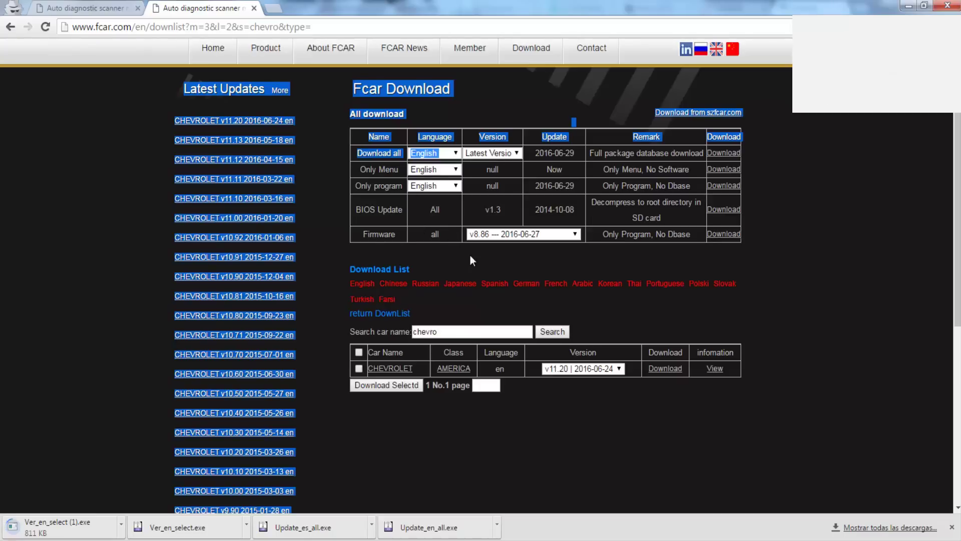
pyautogui.click(527, 177)
pyautogui.moveTo(733, 156); pyautogui.dragTo(575, 193)
pyautogui.click(617, 258)
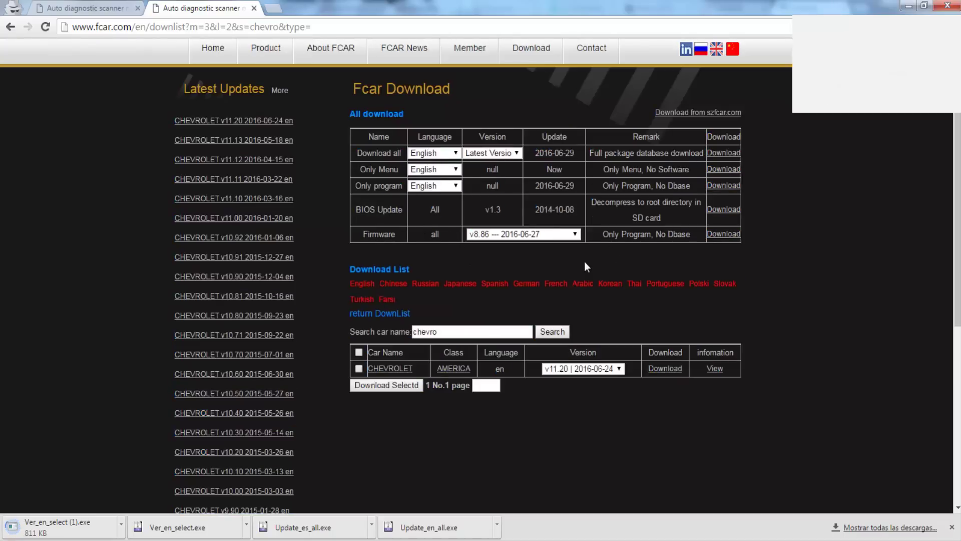